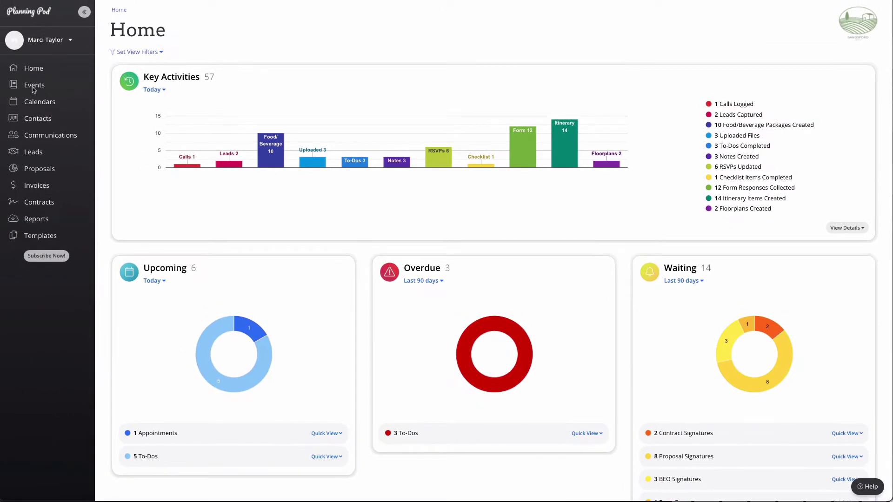
click(34, 85)
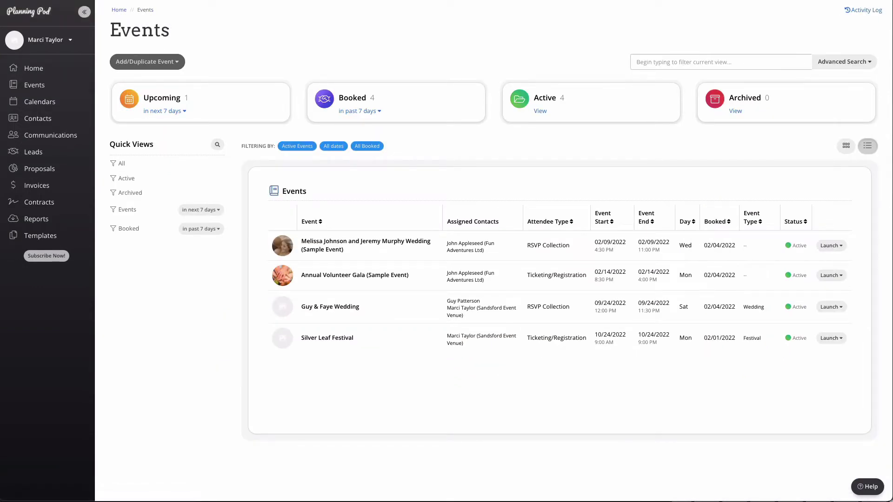
click(39, 89)
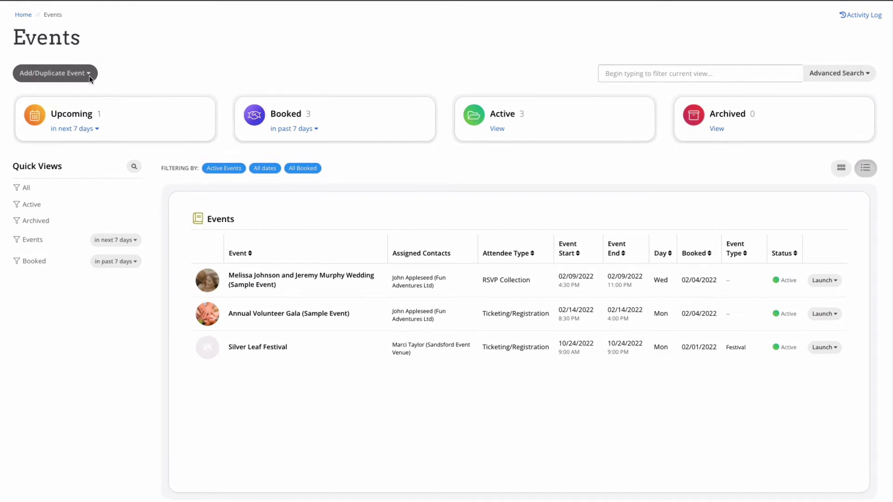
click(86, 75)
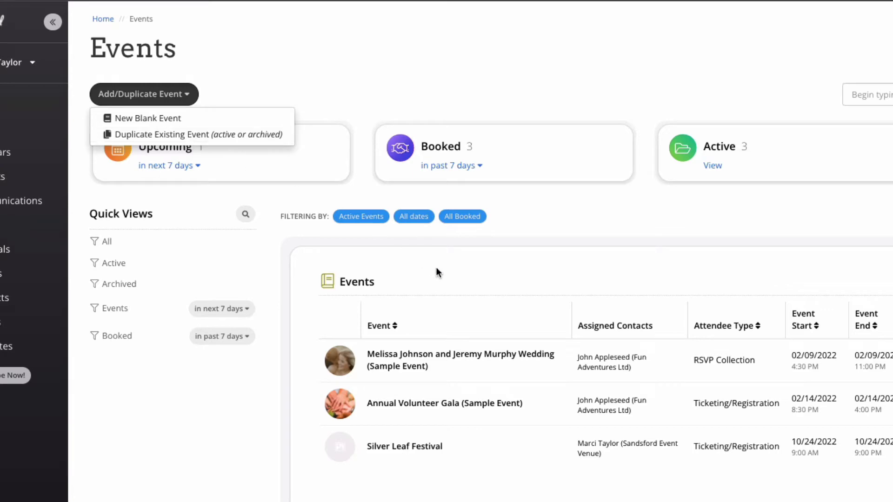
click(450, 357)
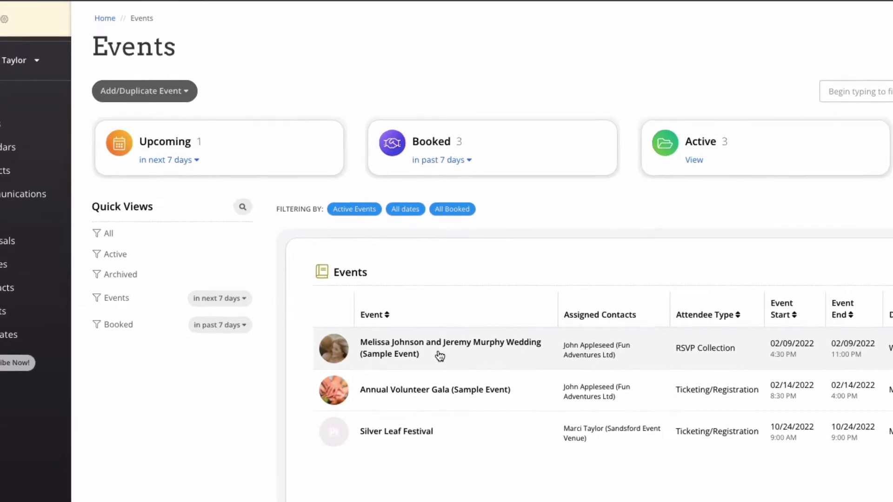
scroll(349, 458, down, 2)
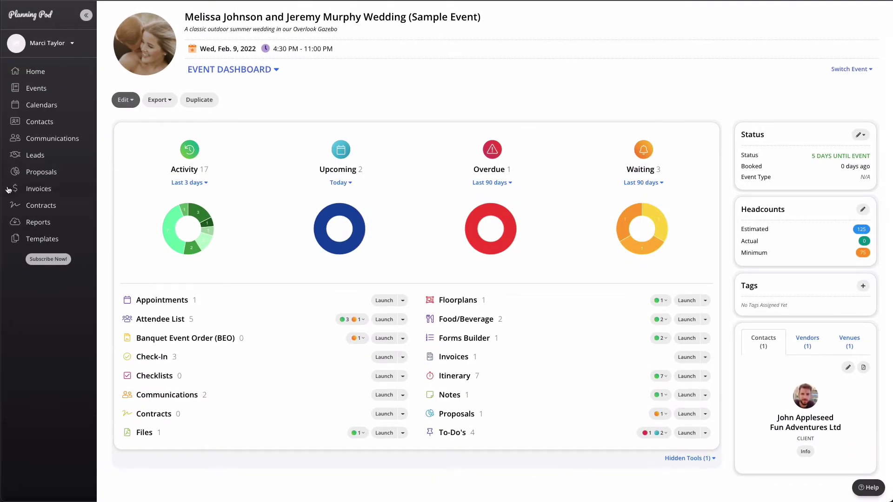
Step: Show the calendar by venue as an hourly timeline and move it to another week
click(54, 109)
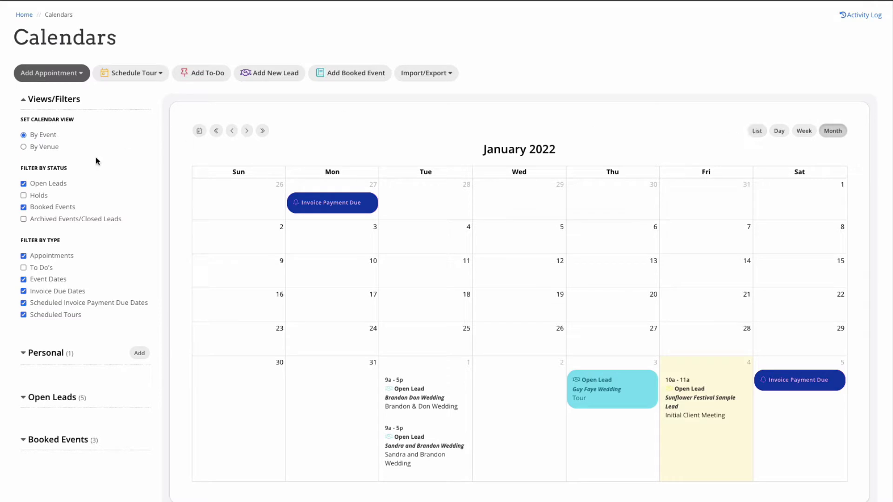
click(46, 147)
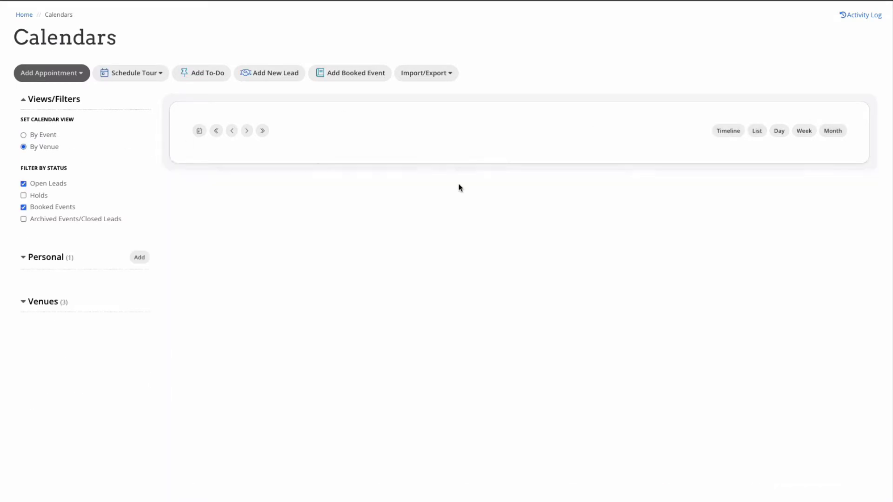
click(726, 132)
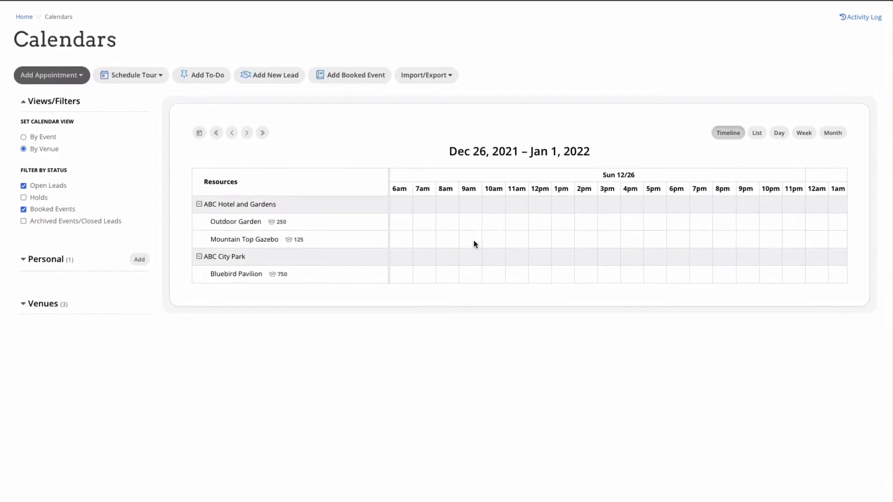
click(263, 132)
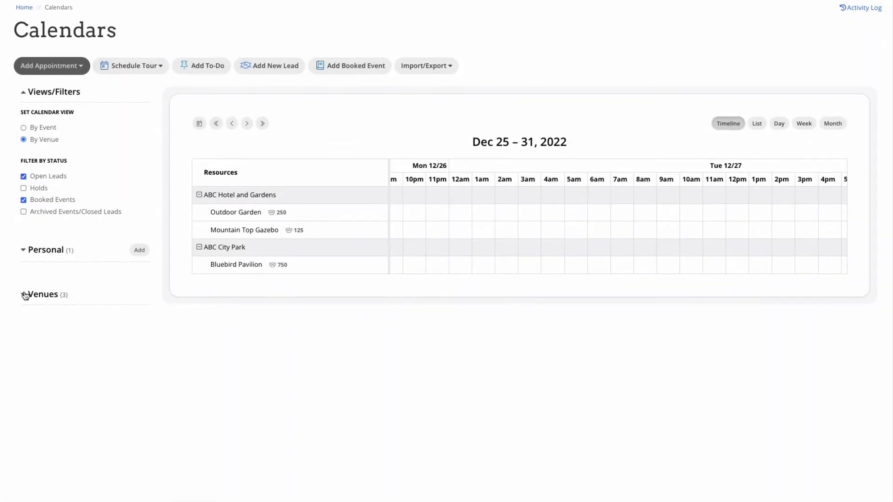
Step: Expand the Venues list and cycle the calendar through List, Day, Week, then Month views
click(28, 294)
scroll(28, 293, down, 1)
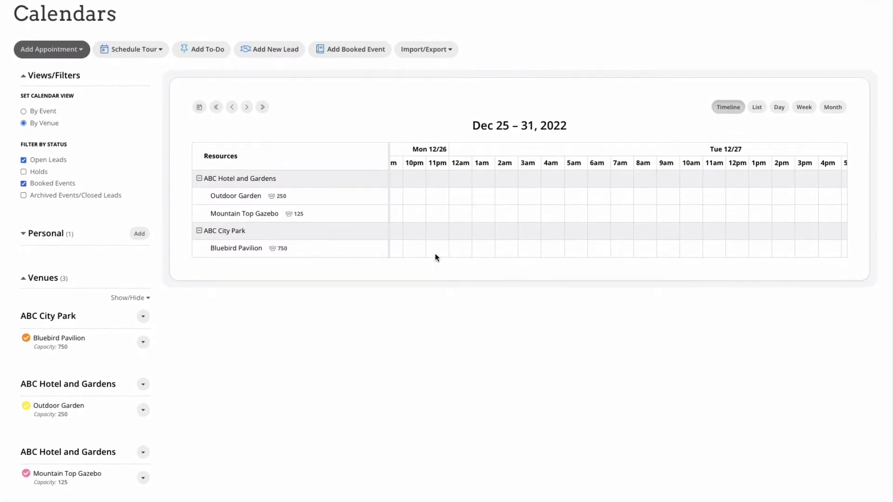
scroll(764, 98, down, 1)
click(759, 100)
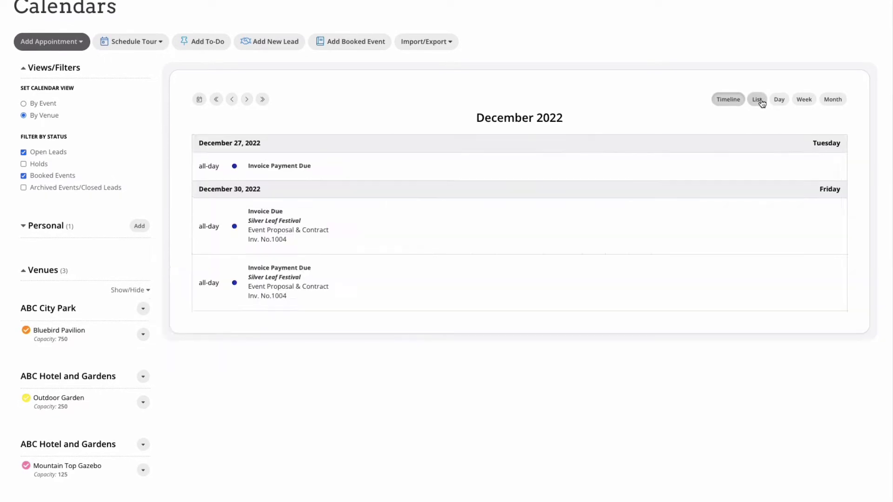
click(780, 100)
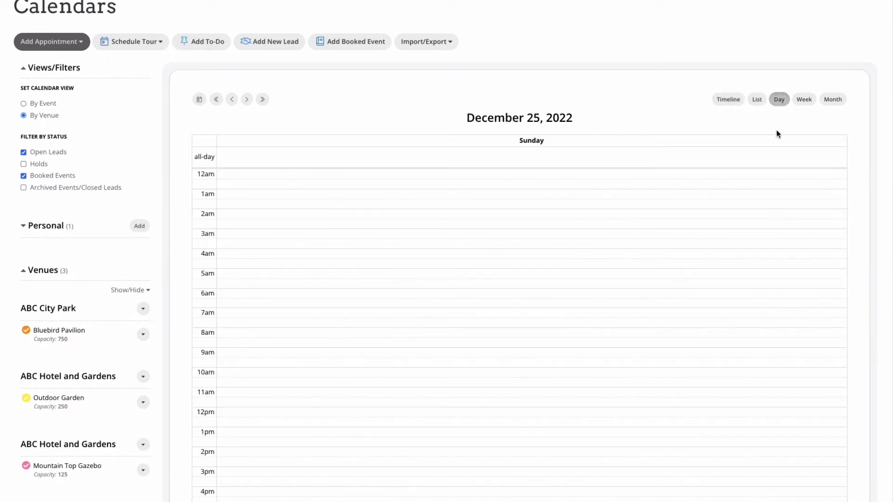
scroll(730, 242, down, 1)
scroll(731, 242, down, 3)
scroll(732, 243, up, 5)
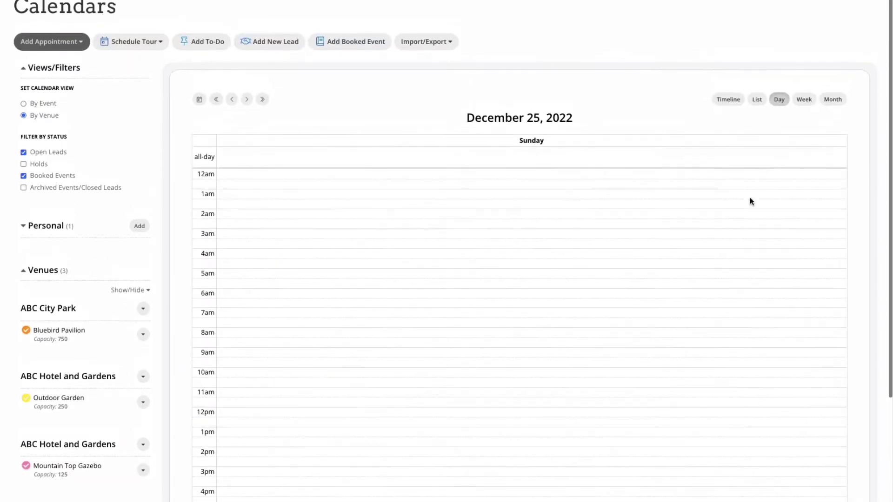
click(805, 100)
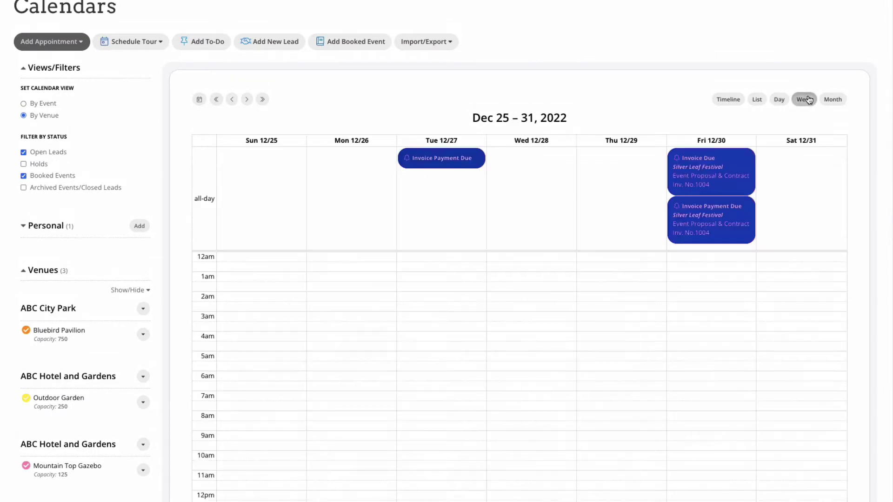
click(834, 100)
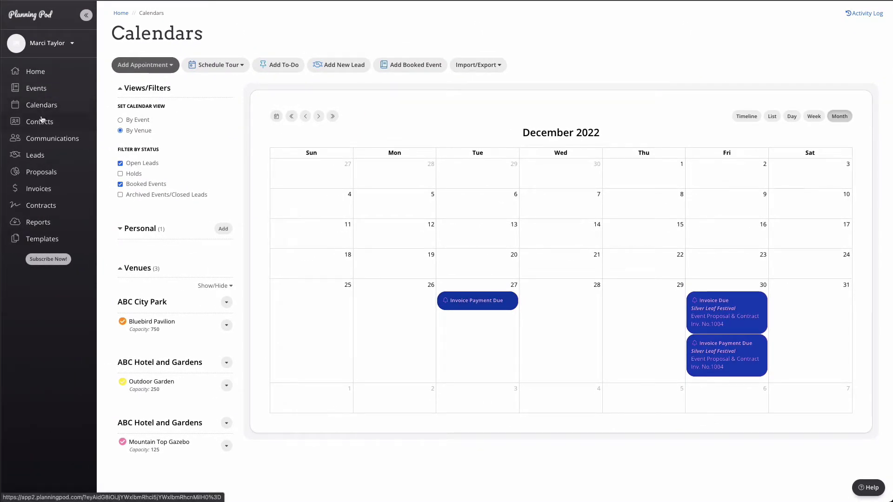
Step: Open Mr. John Appleseed's contact record from the Contacts list
click(40, 121)
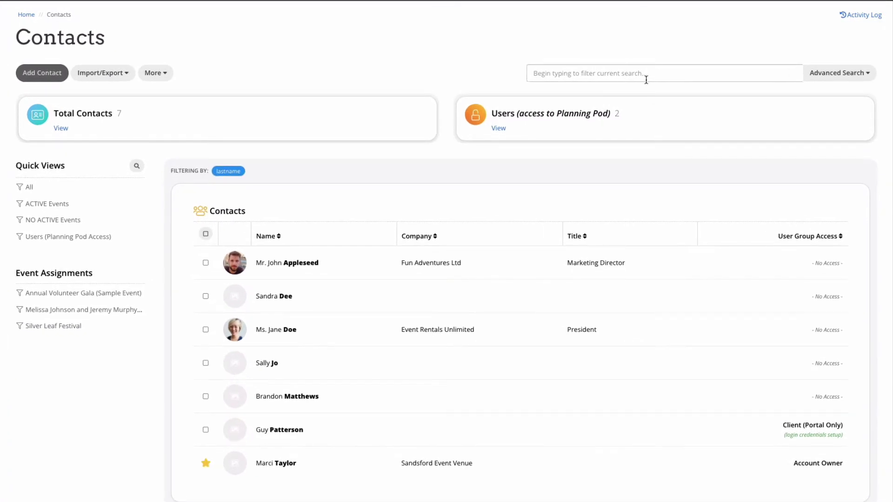
click(357, 263)
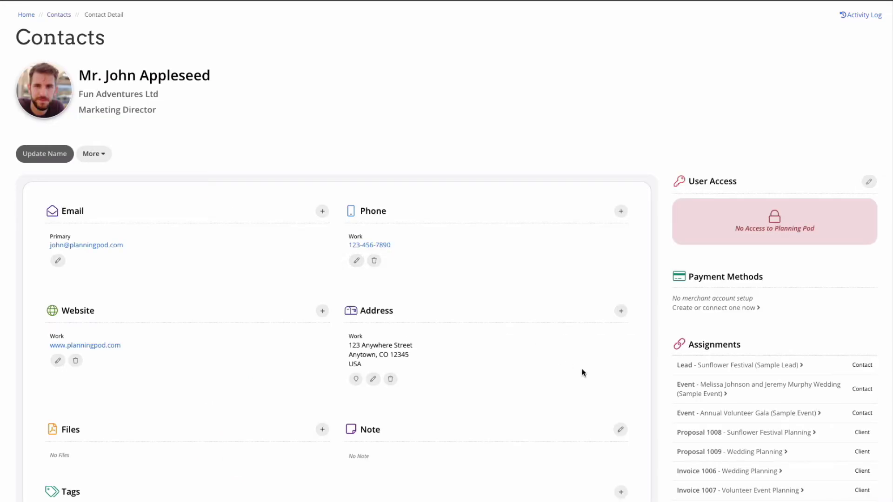
scroll(582, 373, down, 1)
scroll(583, 373, down, 1)
scroll(583, 373, down, 1)
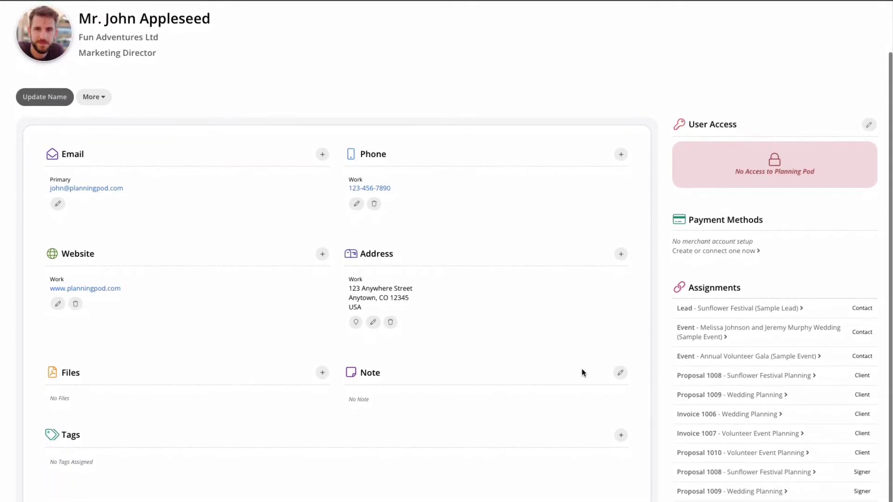
scroll(583, 374, down, 1)
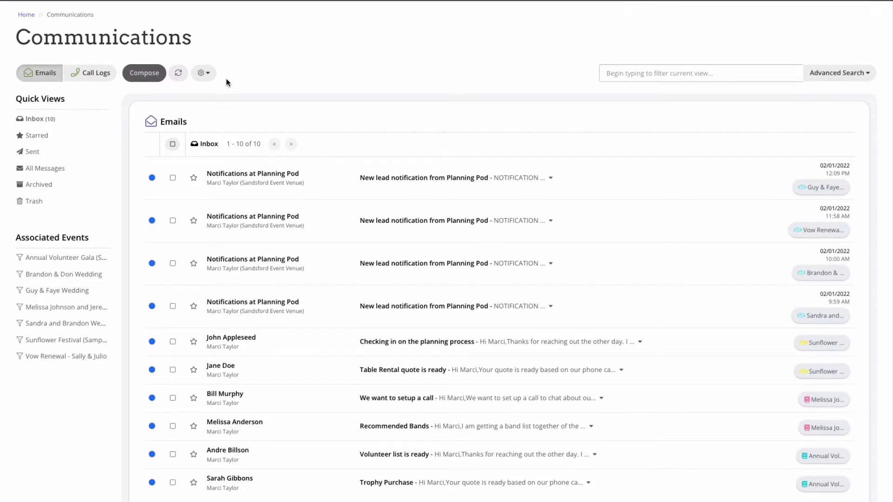
click(205, 74)
click(223, 92)
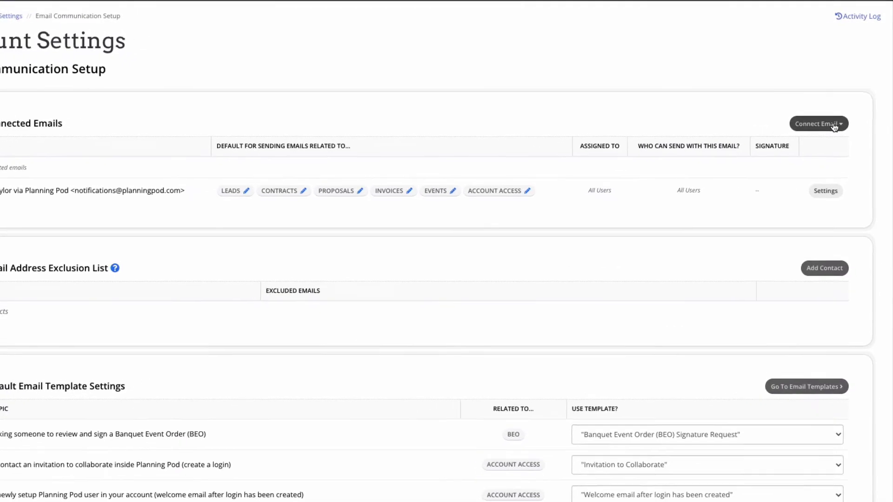
click(834, 126)
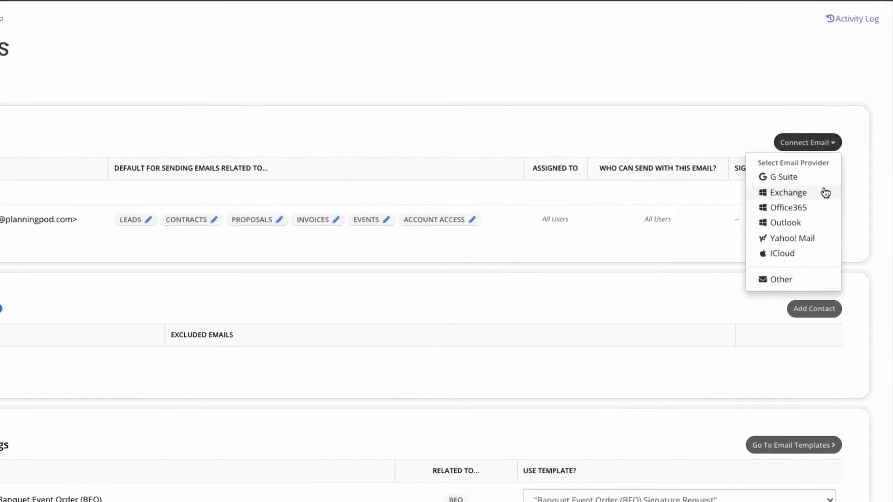
click(823, 179)
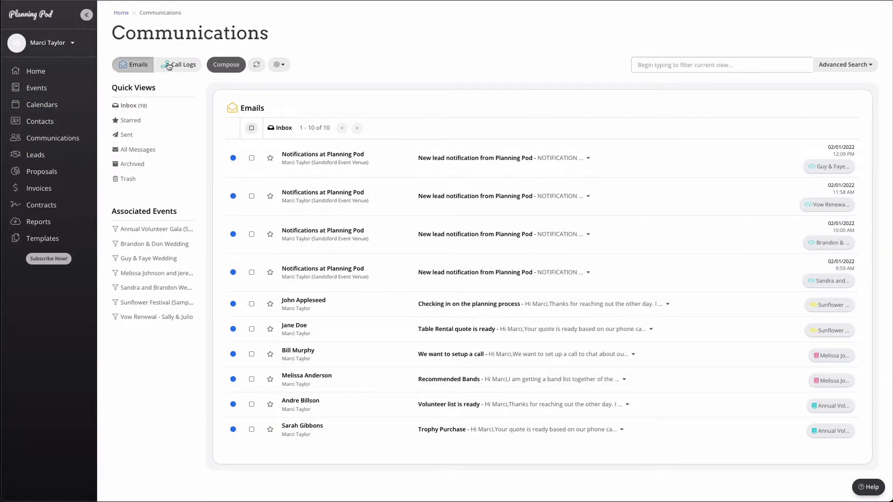
Step: Start a new email to Sandra Dee linked to the Annual Volunteer Gala (Sample Event)
click(229, 66)
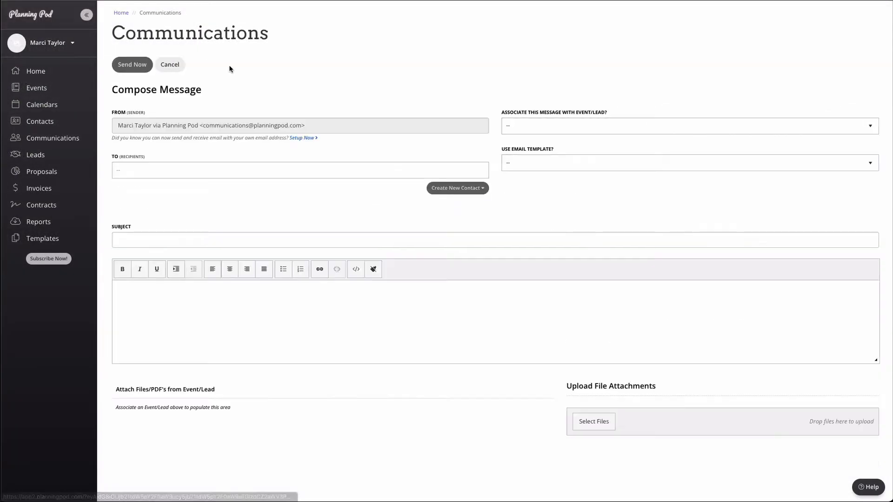
click(592, 130)
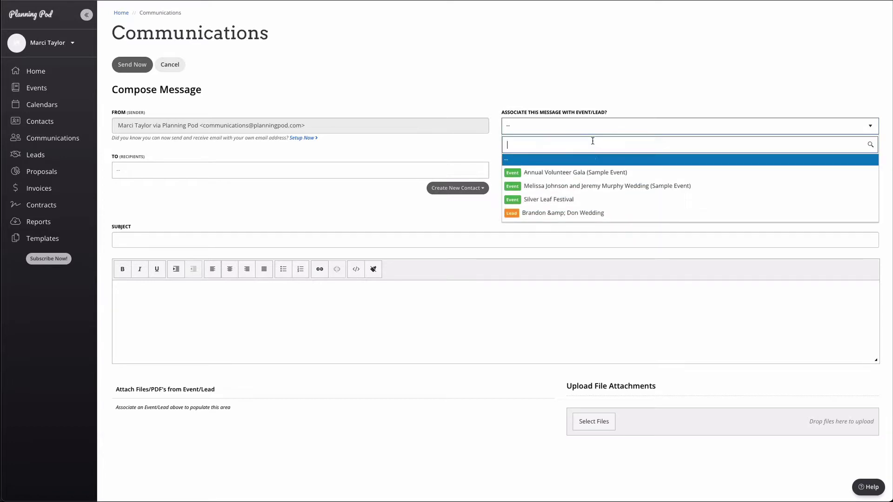
click(594, 171)
click(454, 170)
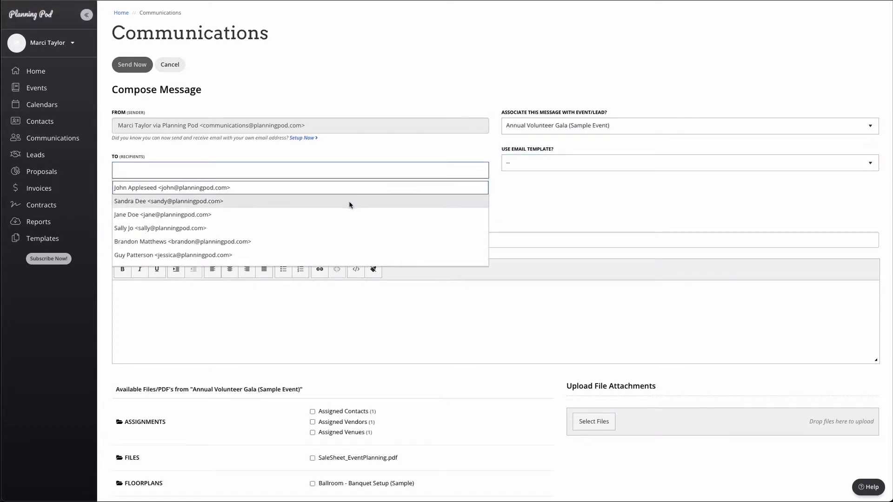
click(349, 201)
Step: Apply the welcome-after-login template, attach the Ballroom - Banquet Setup floorplan, and send
click(730, 170)
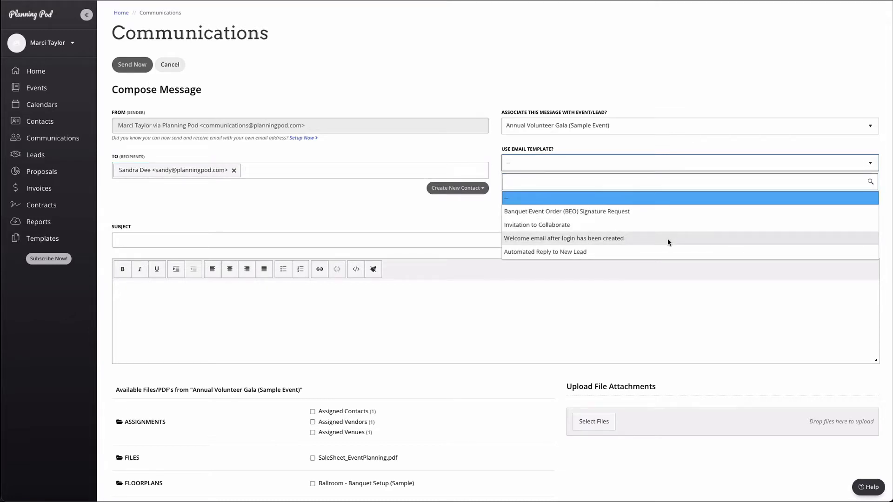
click(667, 240)
scroll(423, 329, down, 2)
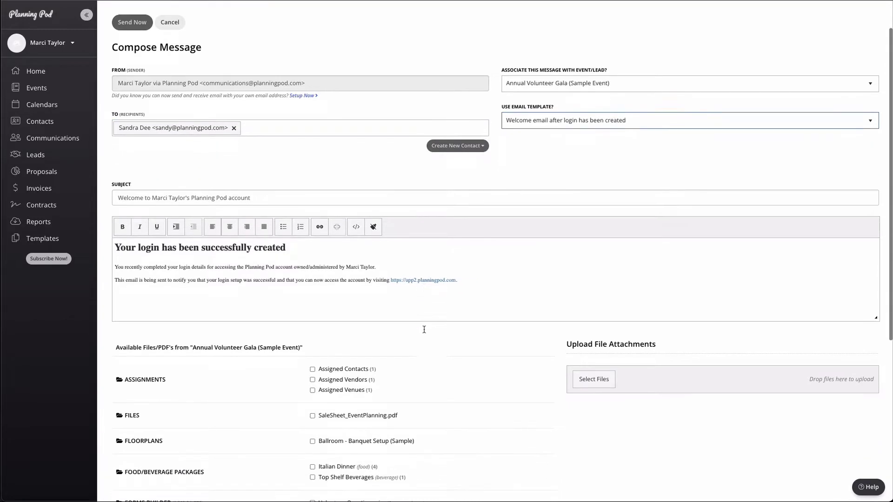
scroll(424, 332, down, 2)
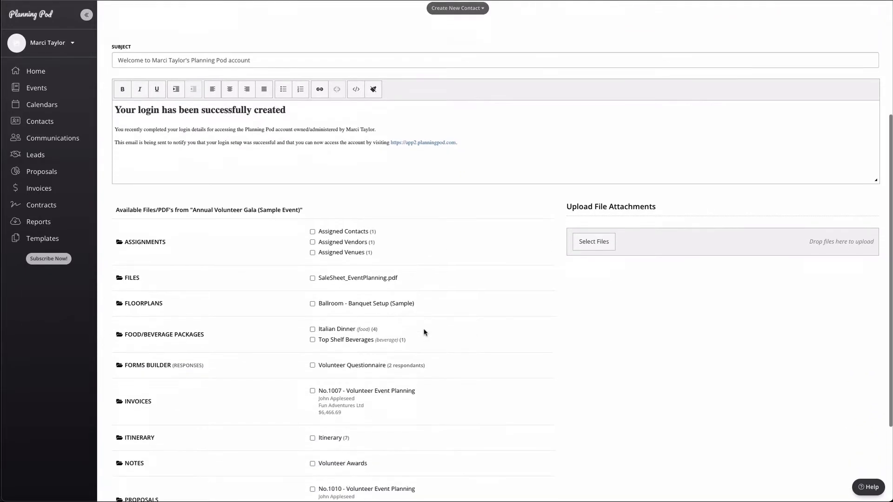
click(345, 267)
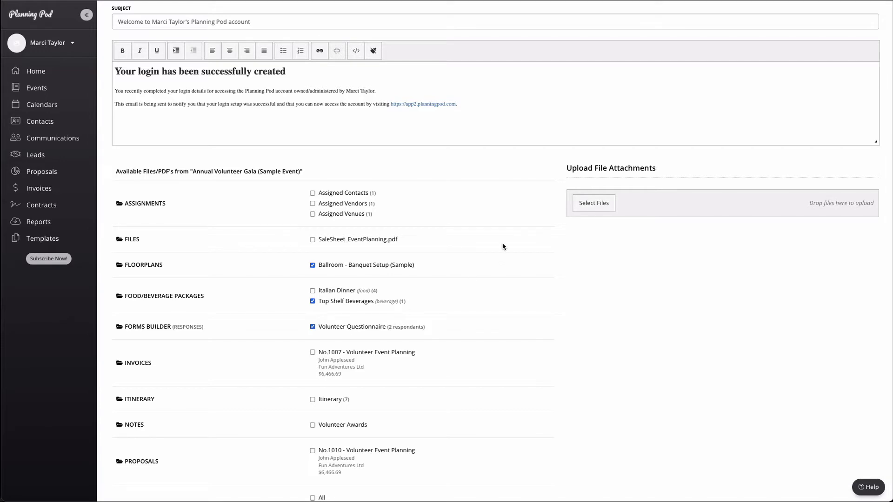
scroll(502, 247, up, 2)
scroll(503, 246, up, 2)
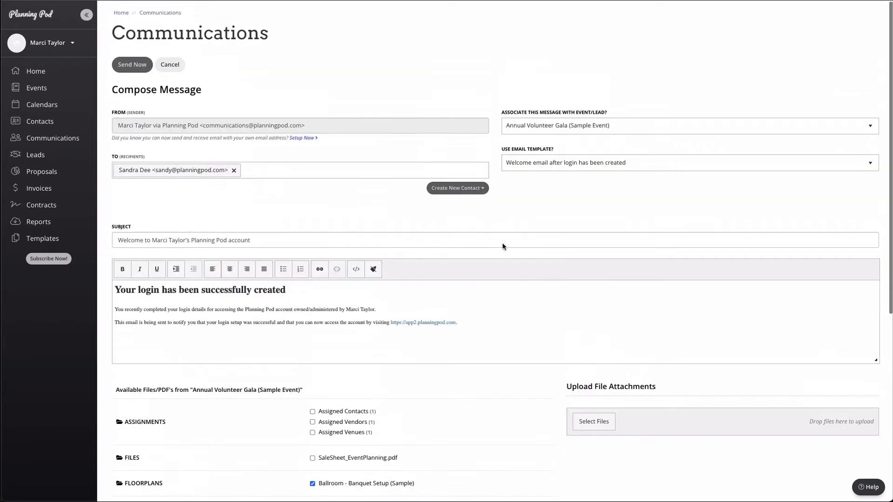
click(130, 66)
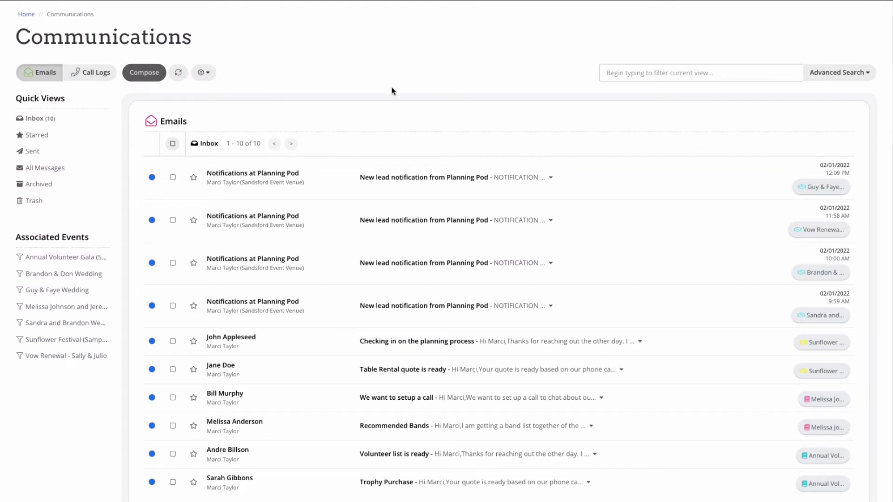
click(95, 78)
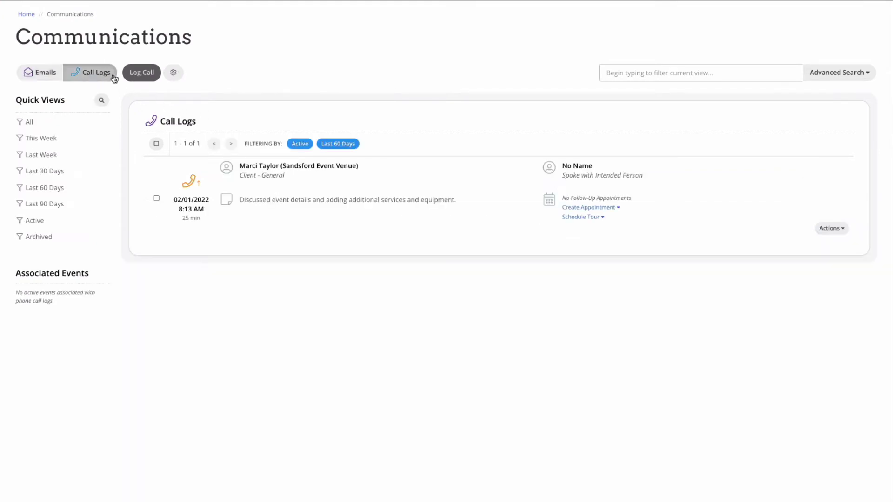
click(147, 74)
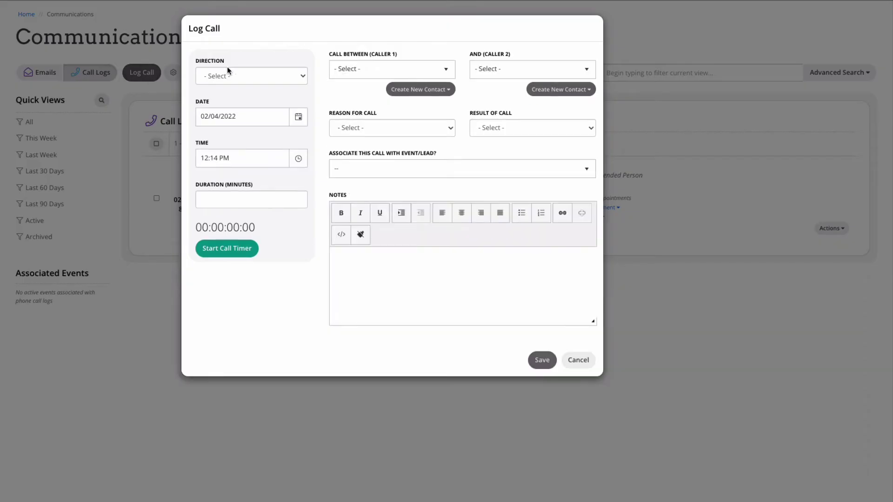
click(294, 76)
click(286, 96)
click(398, 70)
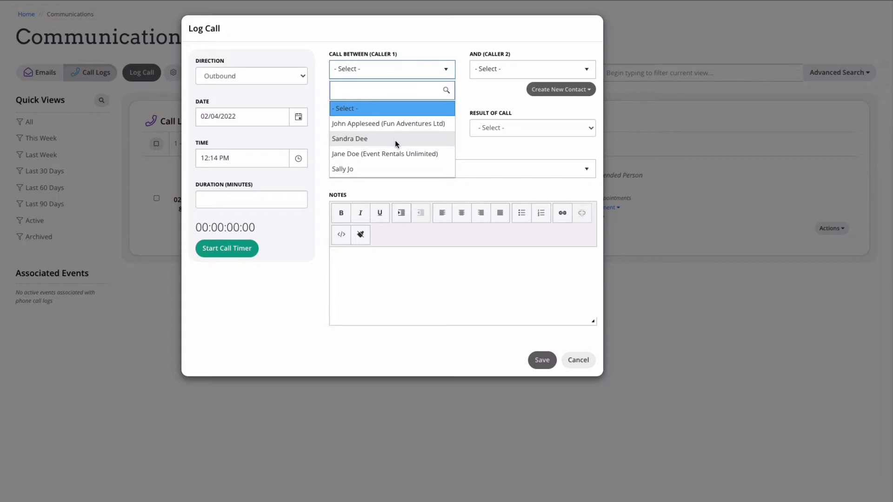
text(mar)
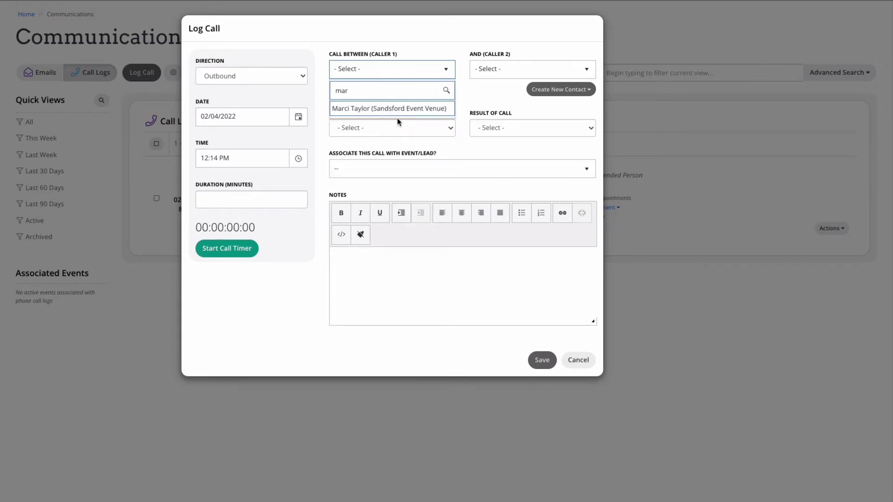
click(396, 110)
click(544, 77)
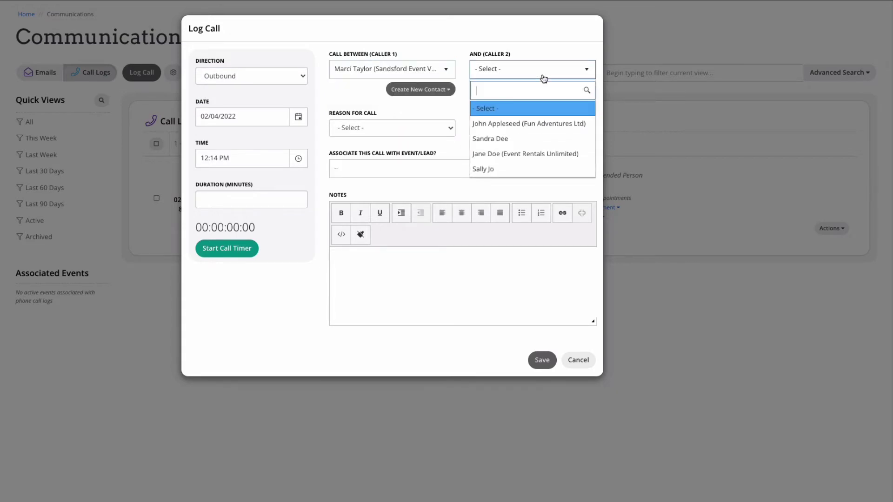
click(542, 124)
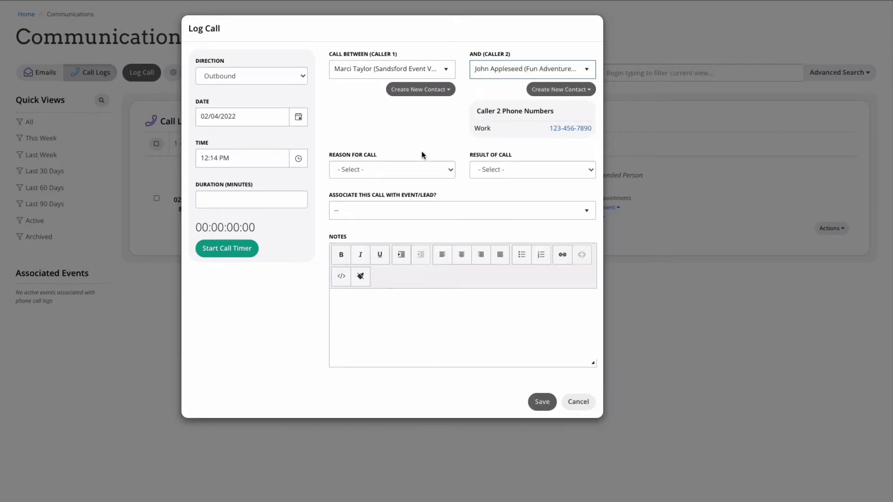
Step: Set reason Client - General, result Spoke with Intended Person, Annual Volunteer Gala, 25 minutes, notes; save
click(433, 170)
click(426, 192)
click(549, 169)
click(540, 215)
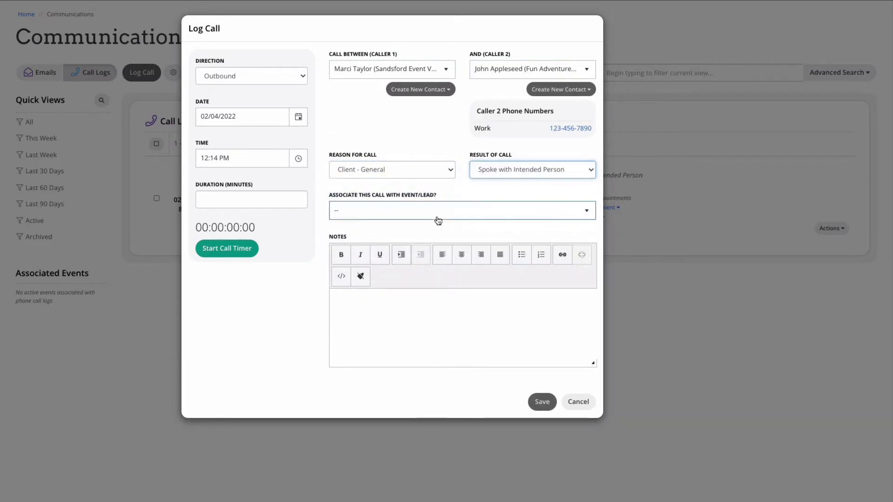
click(443, 215)
click(441, 262)
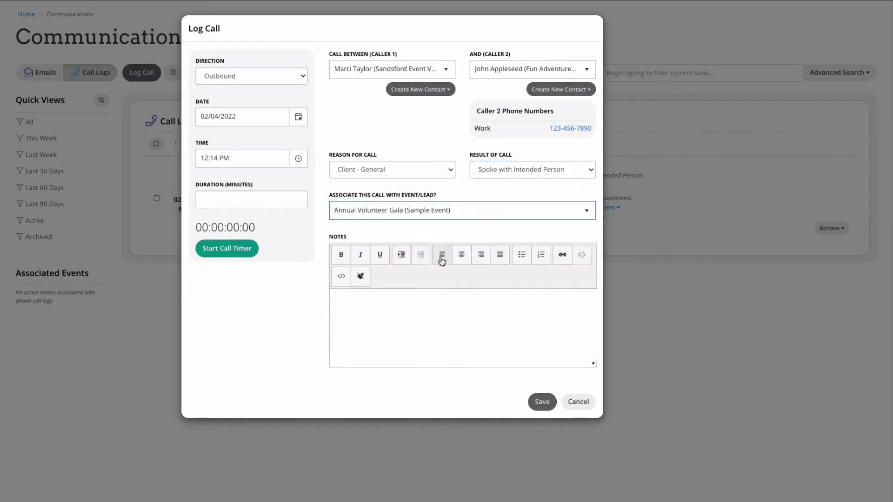
click(247, 203)
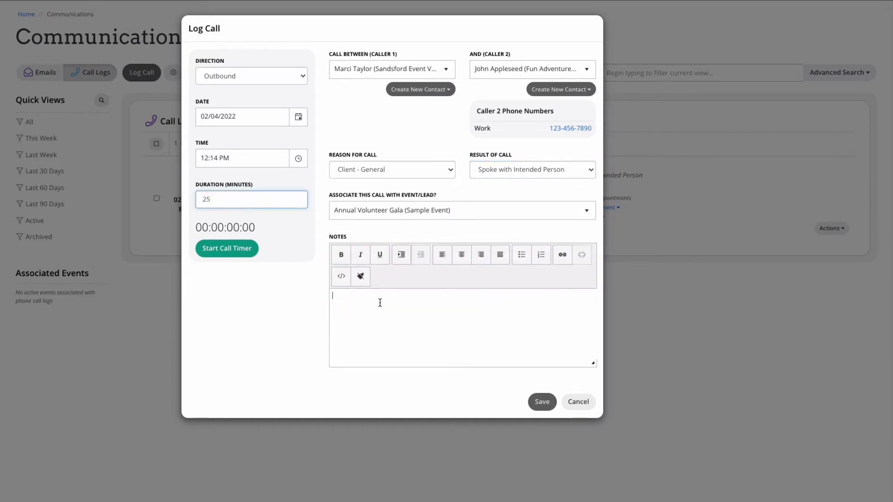
click(379, 300)
text(Discussed changes to the sc)
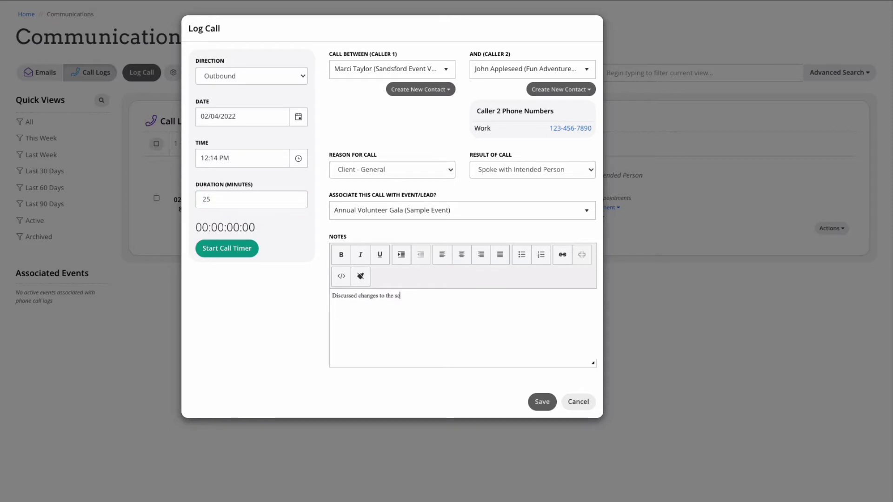
text( of the event)
click(541, 402)
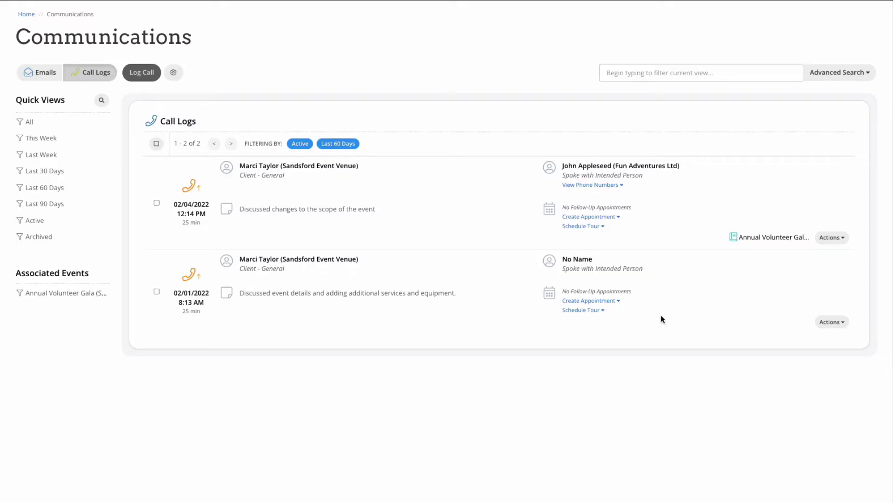
Step: Check an older call's Actions menu and the Advanced Search filters before moving to Leads
click(833, 323)
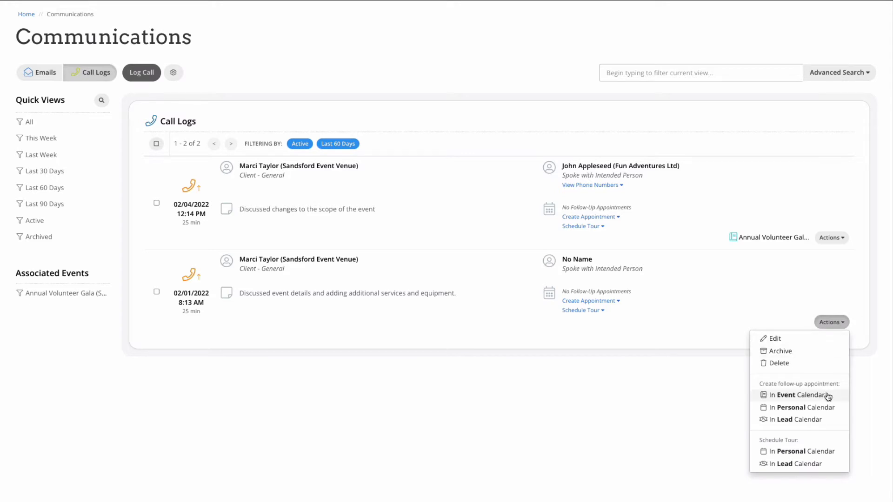
click(655, 407)
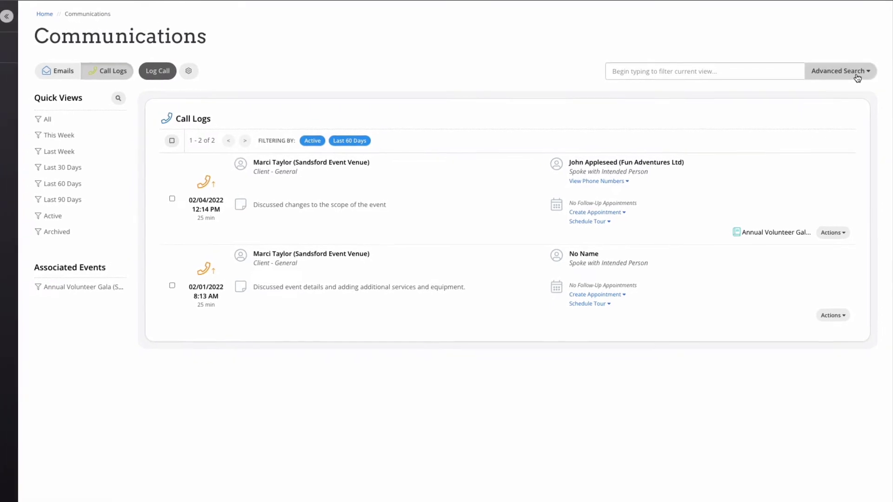
click(841, 72)
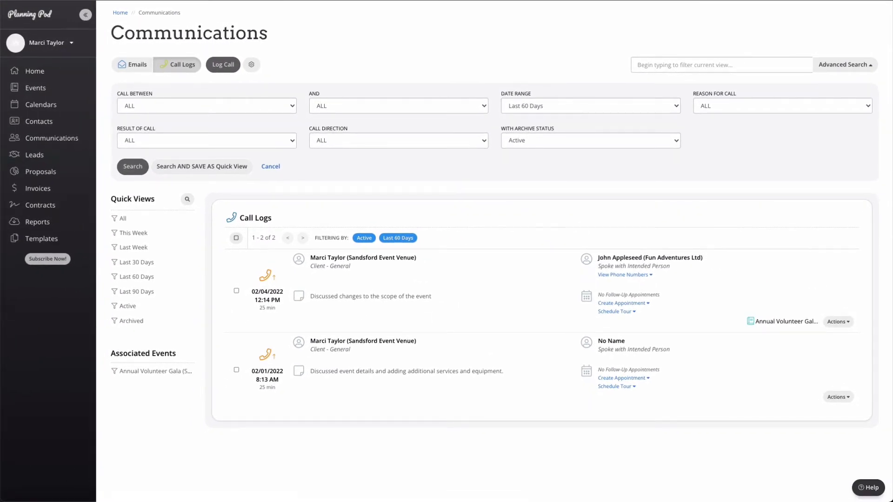
click(39, 156)
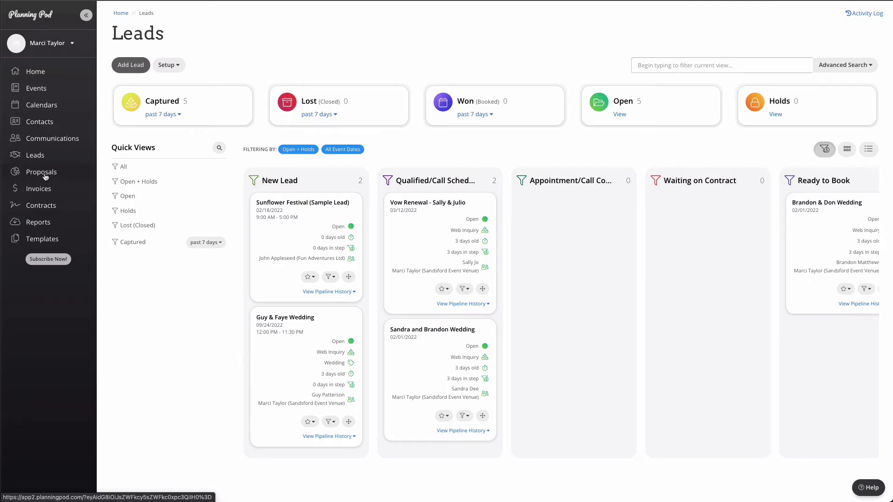
Step: Go to Proposals and start, then abandon, a blank proposal
click(44, 176)
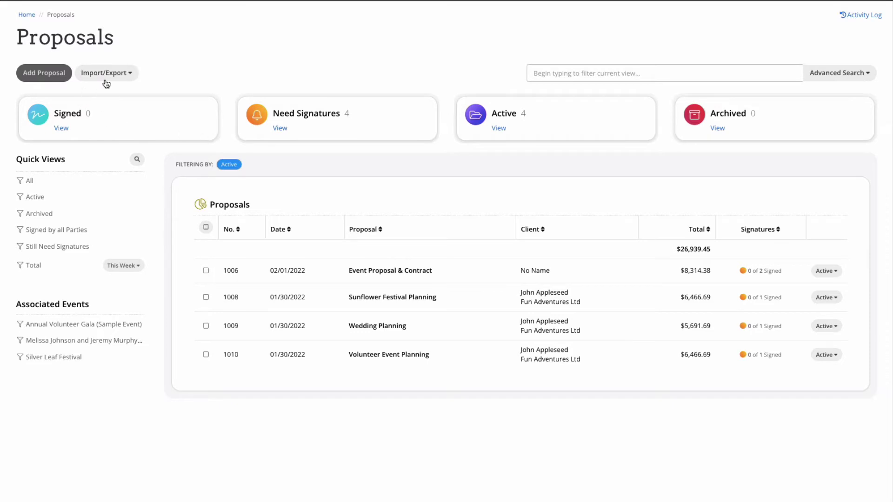
click(50, 74)
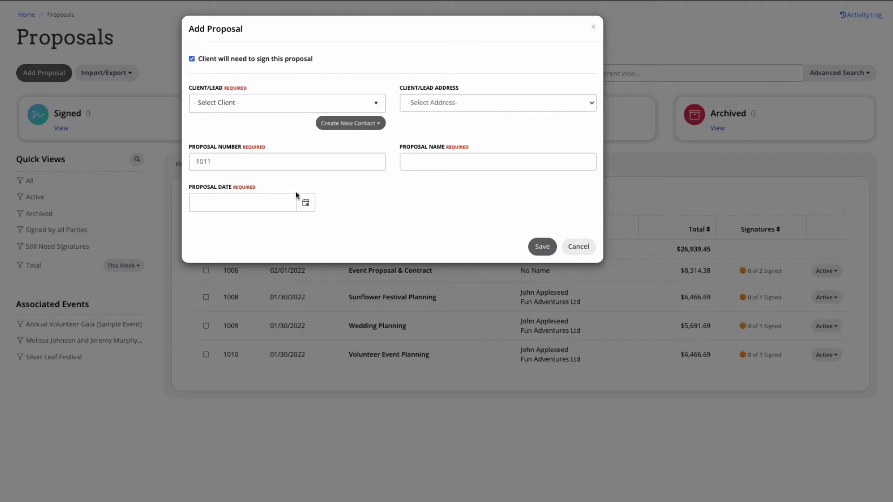
click(585, 250)
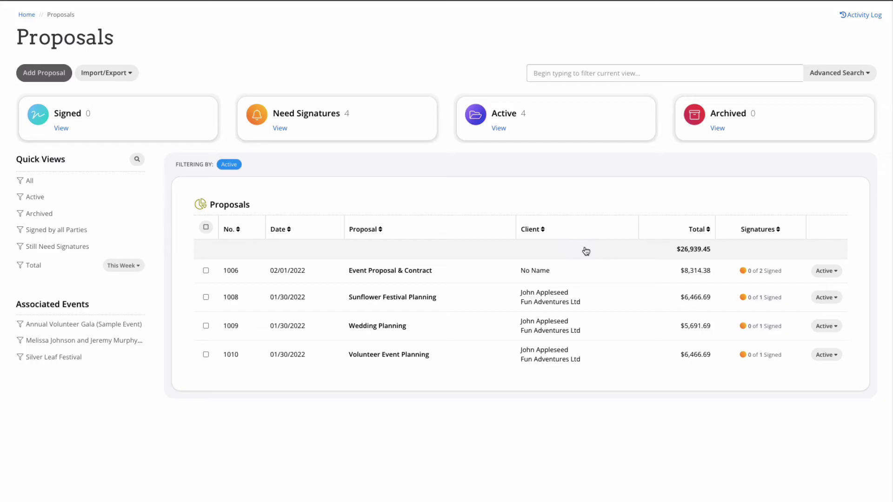
Step: Import the Event Proposal & Contract template as a new proposal linked to Brandon & Don Wedding
click(125, 75)
click(135, 90)
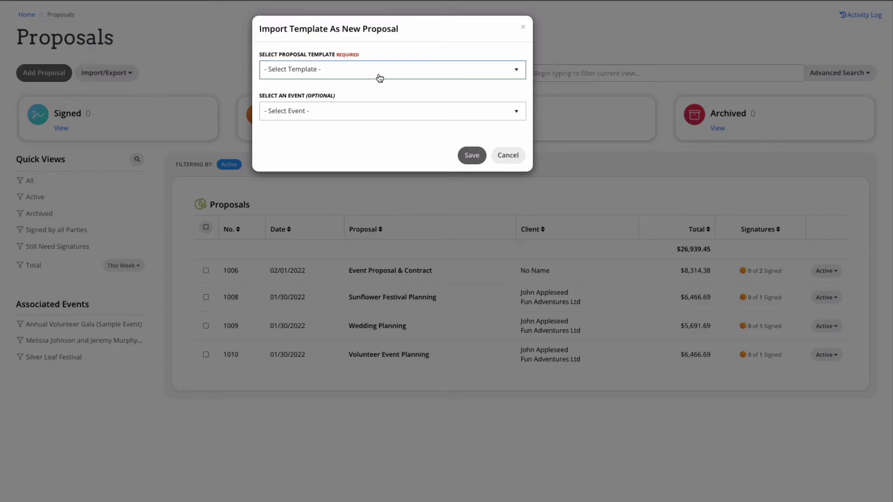
click(389, 80)
click(368, 123)
click(397, 118)
click(385, 179)
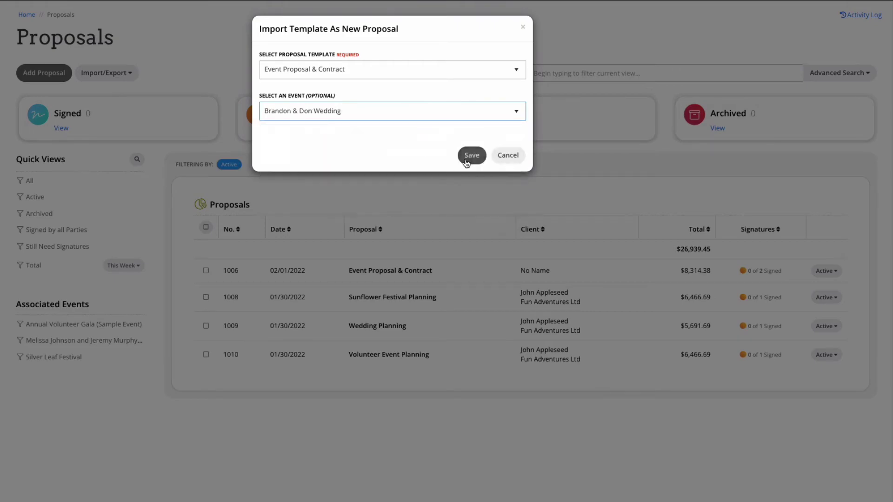
click(466, 158)
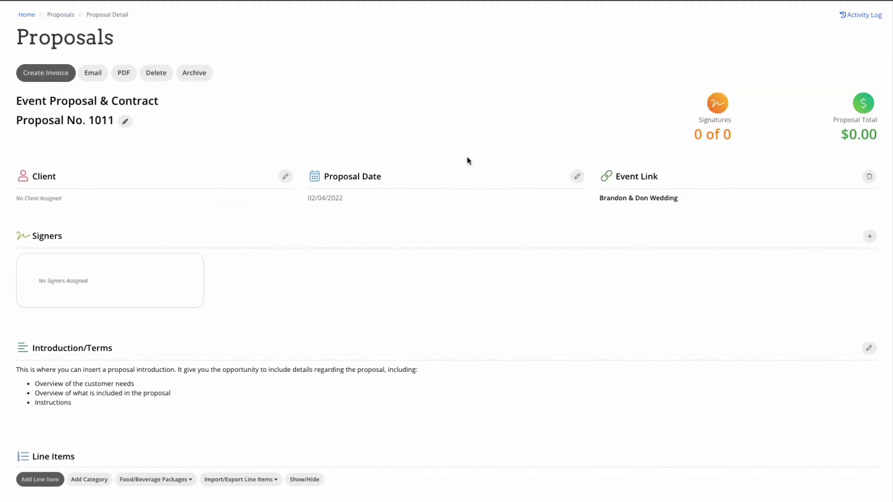
Step: Assign the proposal's client with the Anywhere Street address and begin adding signers
click(285, 177)
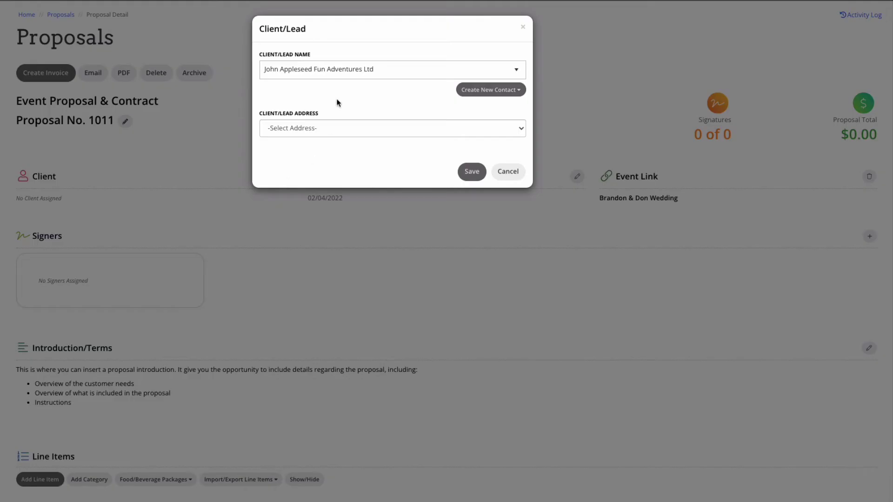
click(375, 131)
click(371, 140)
click(469, 175)
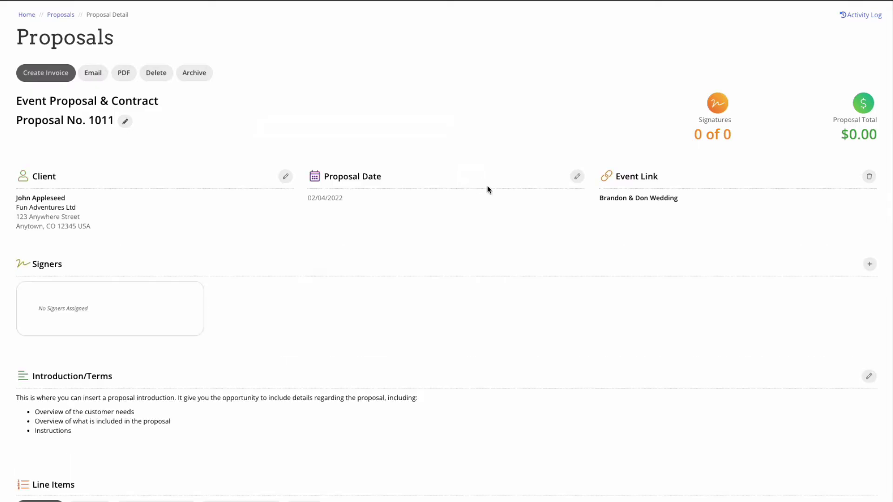
click(869, 265)
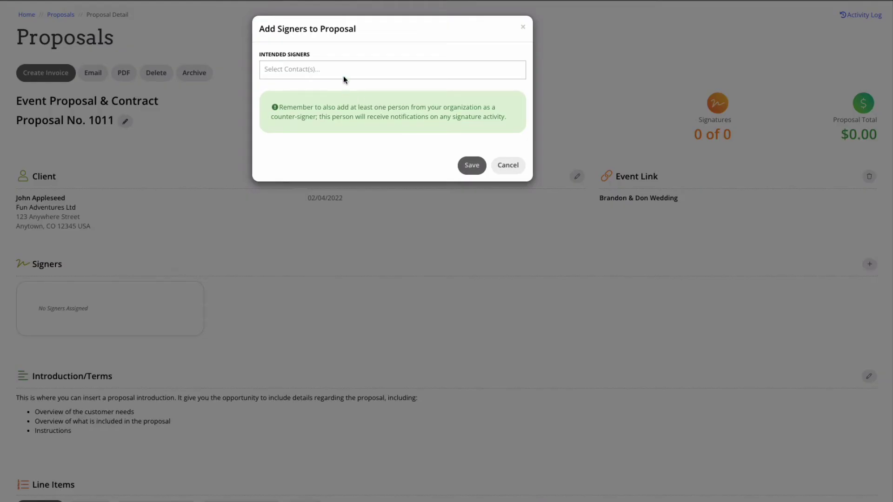
click(343, 74)
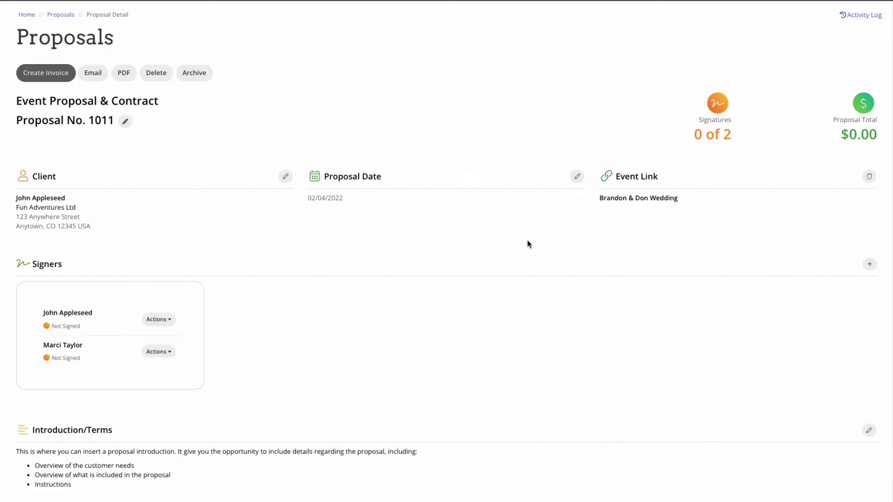
scroll(583, 311, down, 1)
scroll(583, 310, down, 2)
scroll(582, 311, down, 1)
scroll(583, 314, down, 1)
scroll(584, 314, down, 1)
scroll(584, 314, down, 1)
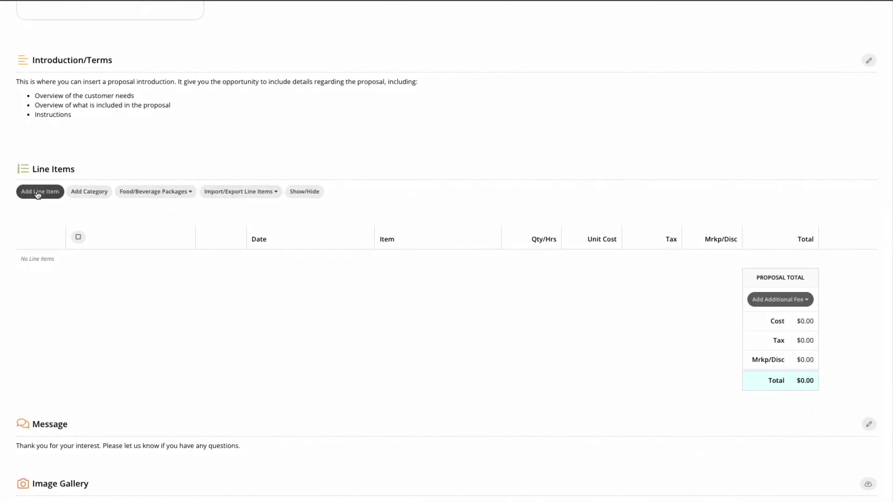
Step: Select Premium Dinner, Dance Party Add-On and Basic Beverage Package as package templates to import
click(182, 193)
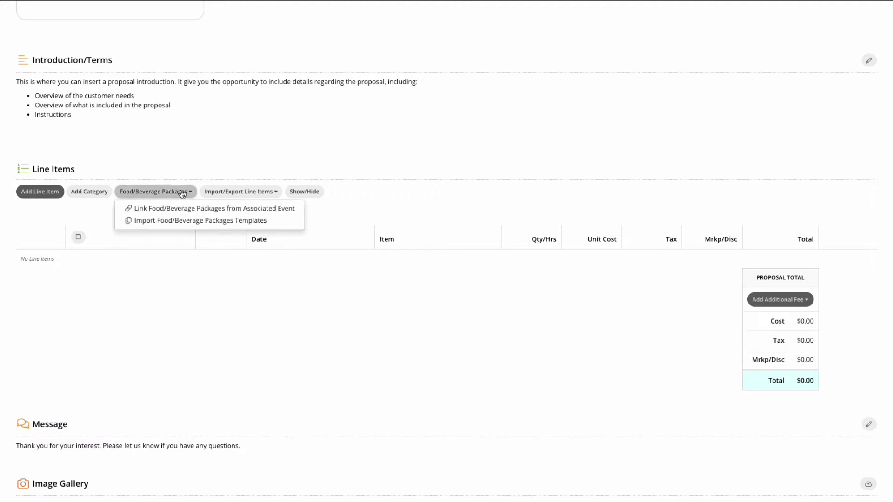
click(187, 221)
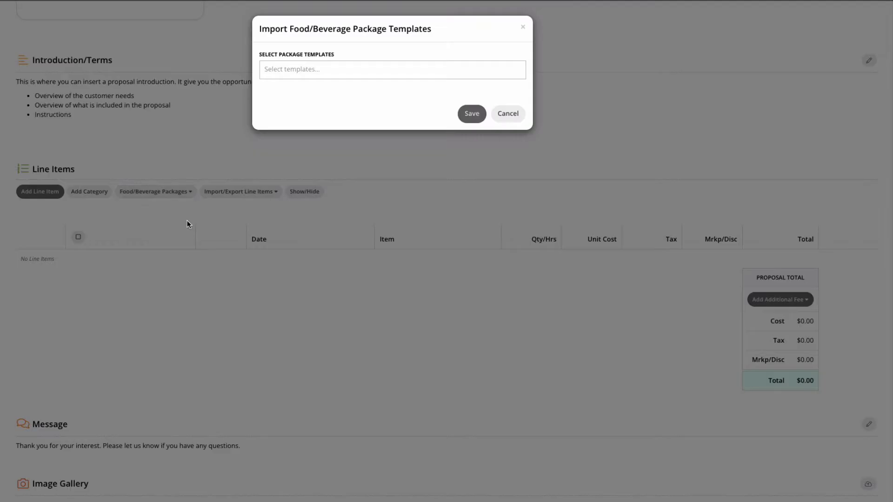
click(342, 70)
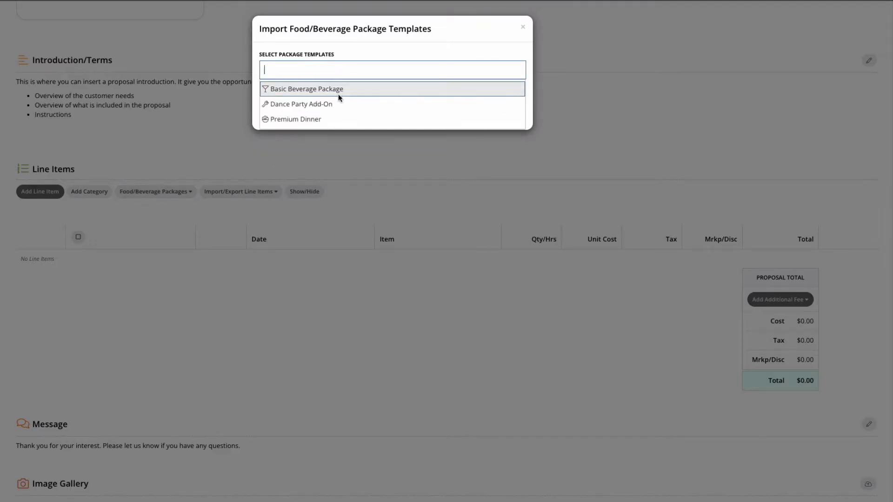
click(335, 119)
click(366, 75)
click(357, 104)
click(410, 75)
click(406, 90)
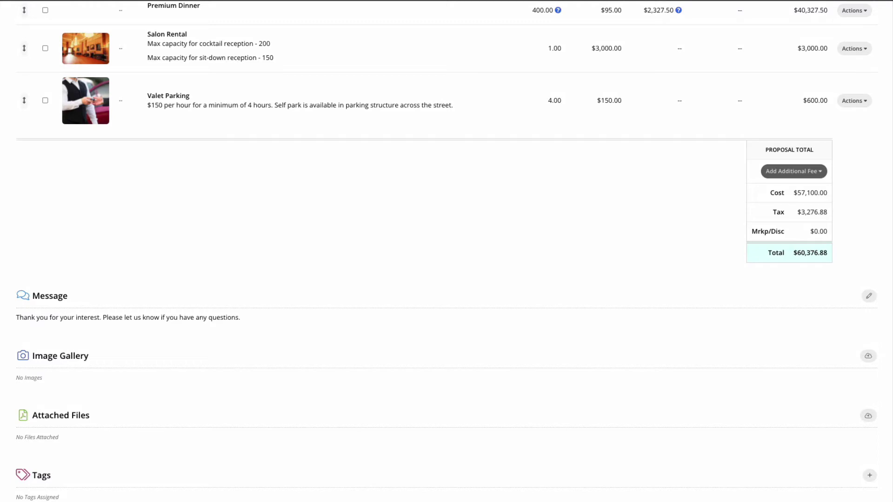
scroll(448, 122, up, 2)
scroll(447, 121, up, 10)
scroll(446, 122, up, 2)
Step: Email the first signer a request to e-sign the proposal
click(171, 332)
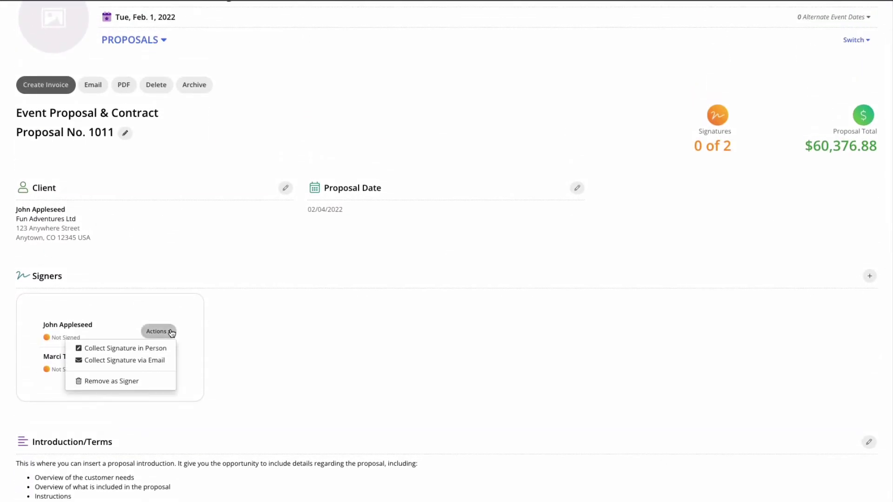
click(161, 362)
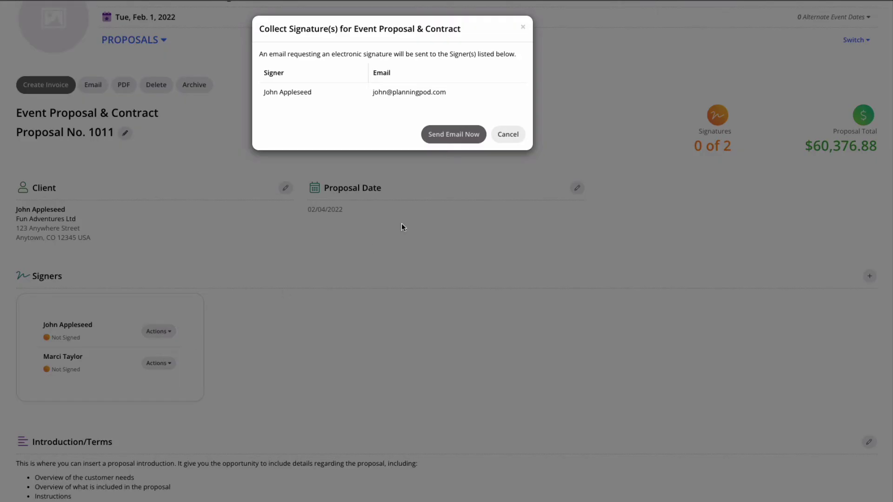
click(450, 135)
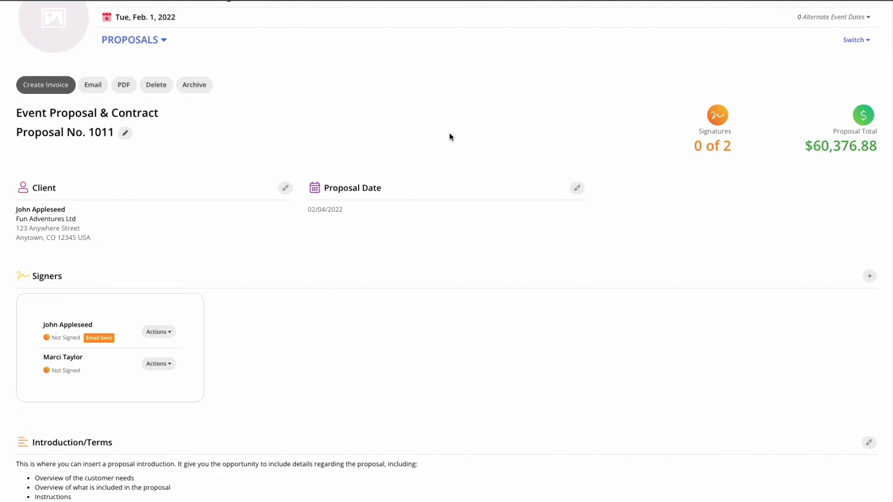
scroll(157, 235, up, 2)
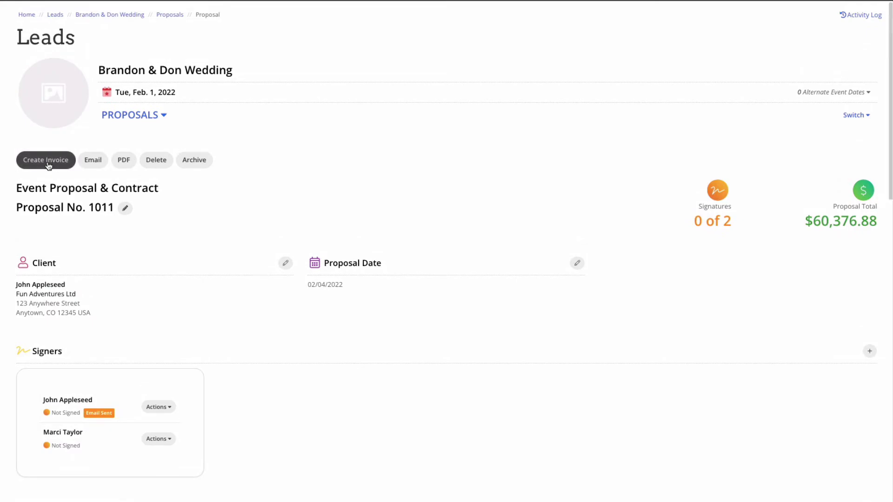
Step: Convert proposal 1011 into an invoice and open invoice 1008
click(47, 161)
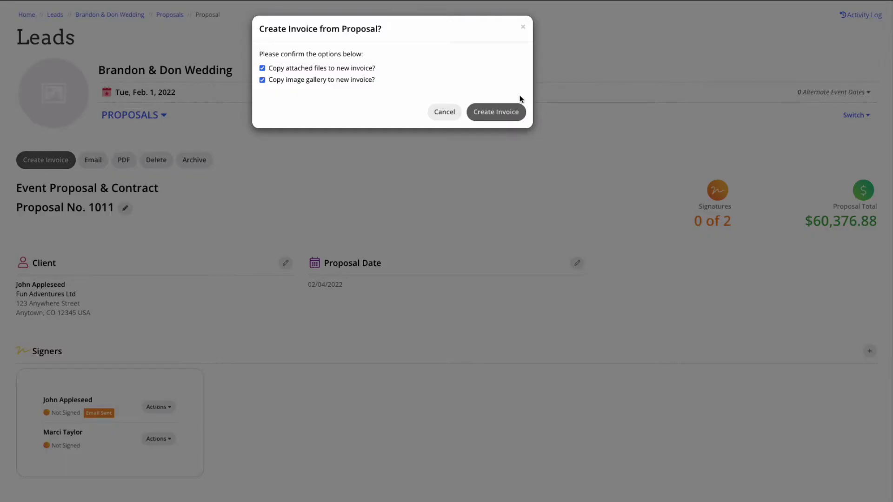
click(506, 118)
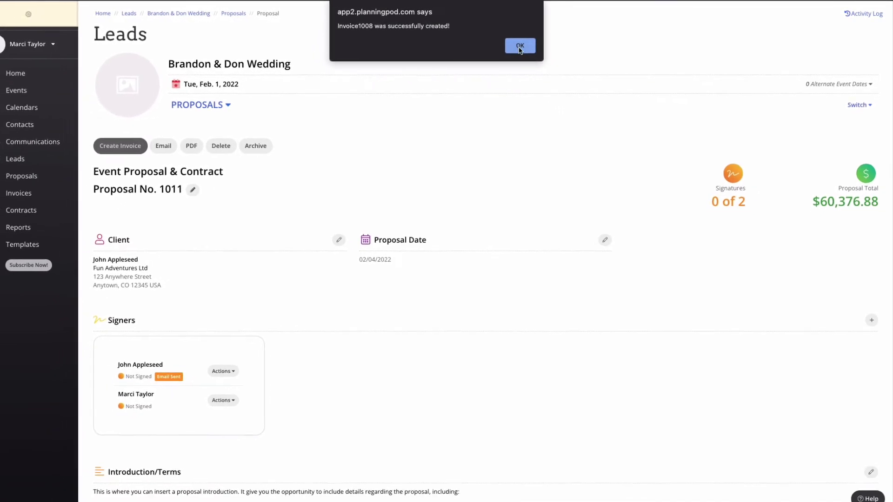
click(519, 46)
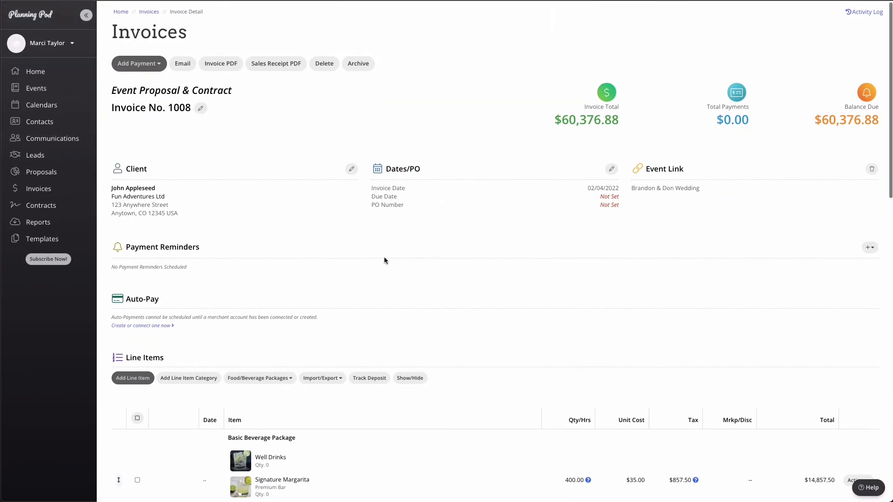
scroll(384, 259, down, 1)
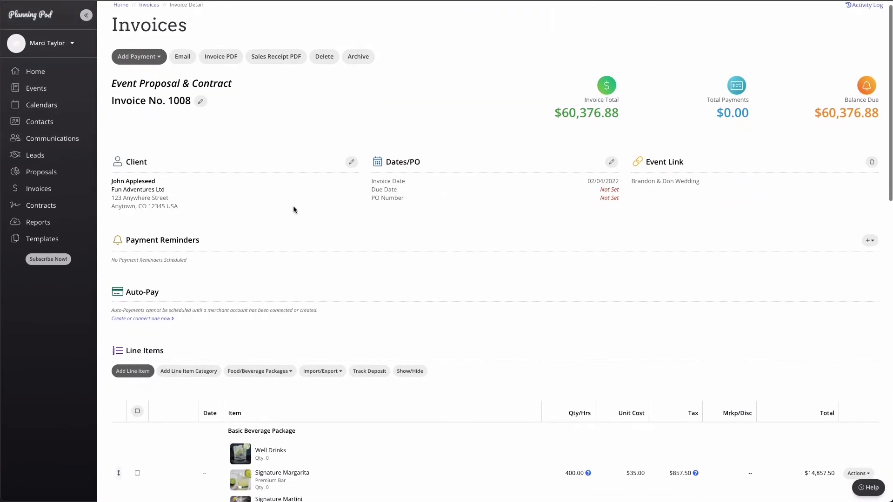
click(40, 193)
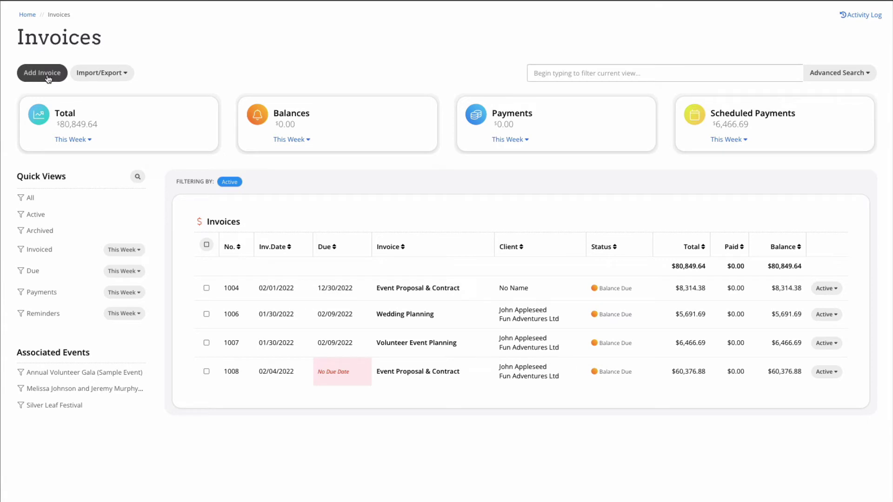
click(120, 79)
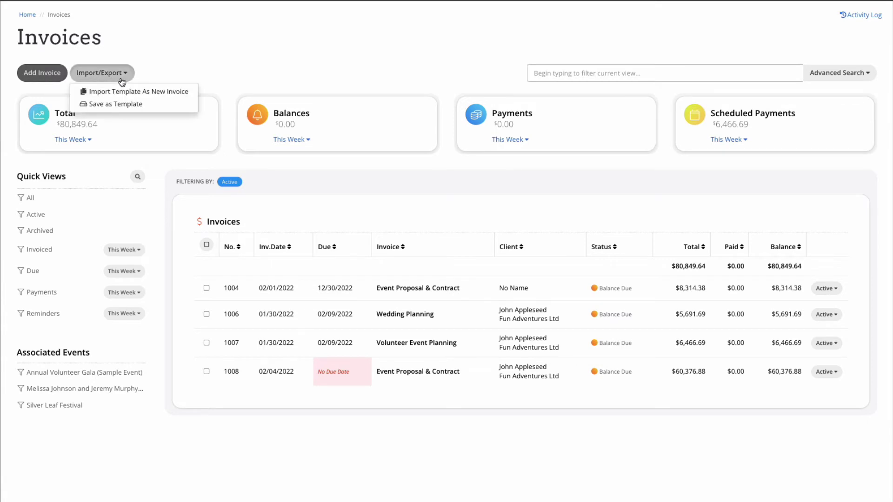
click(160, 95)
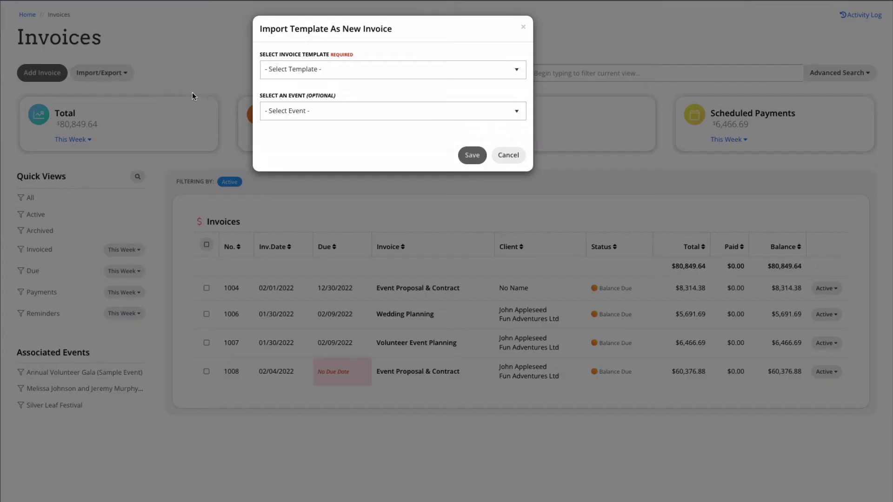
click(409, 74)
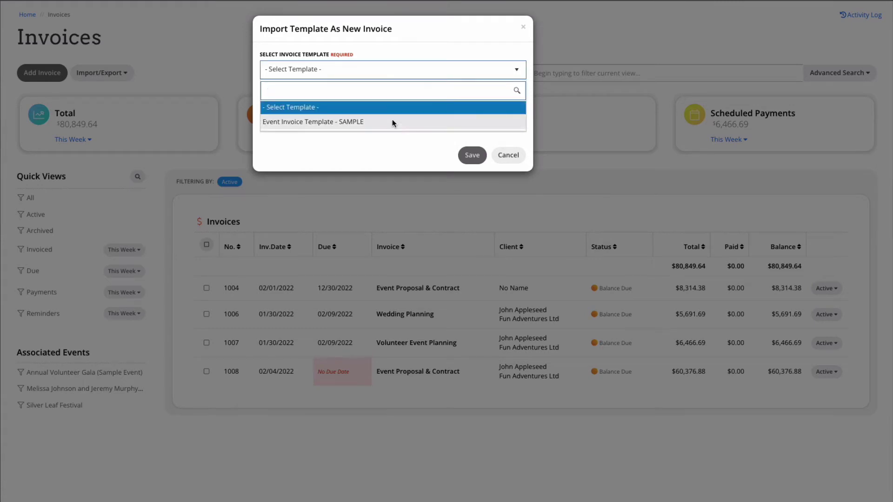
click(426, 48)
click(508, 189)
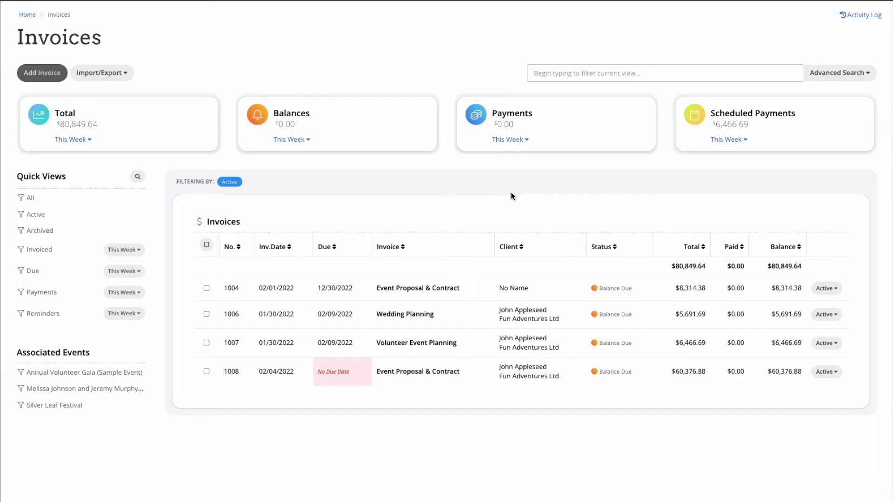
click(438, 373)
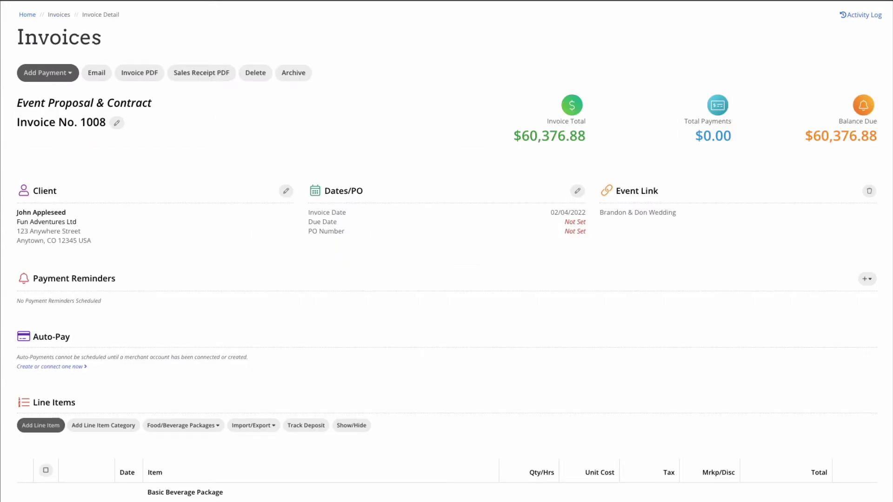
Step: Set invoice 1008's due date to 12/25/2022
click(578, 192)
click(451, 112)
text(12/25/2022)
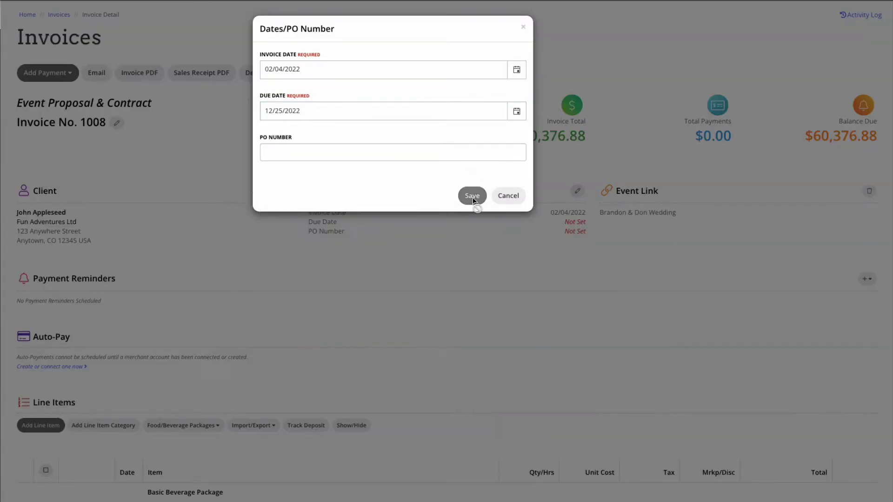
click(472, 196)
scroll(472, 201, down, 2)
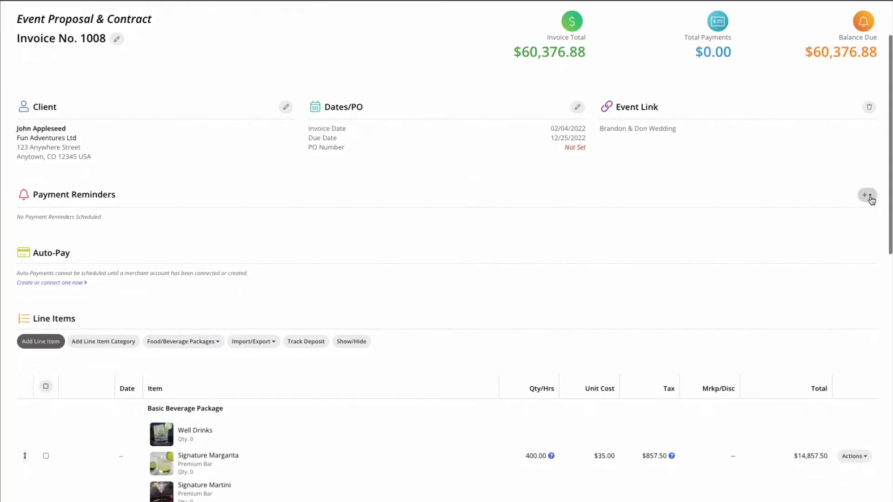
Step: Import the Standard Event Payment Schedule as the invoice's payment reminders
click(866, 194)
click(854, 224)
click(401, 76)
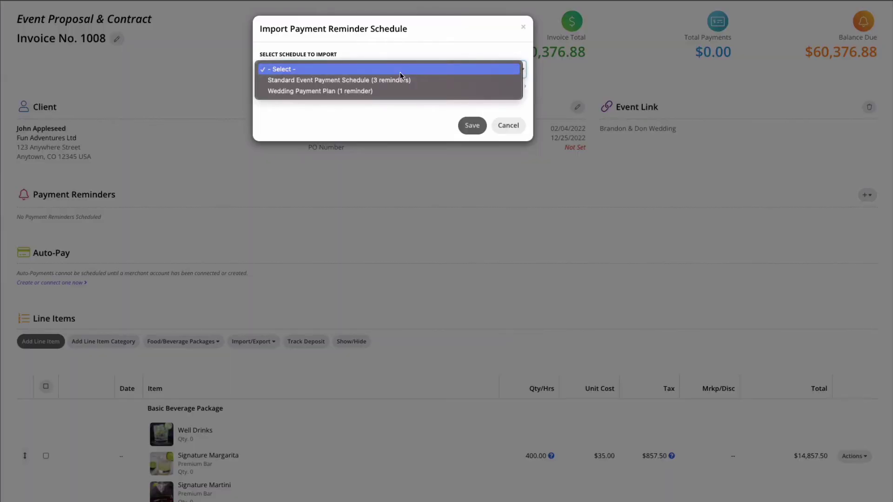
click(399, 79)
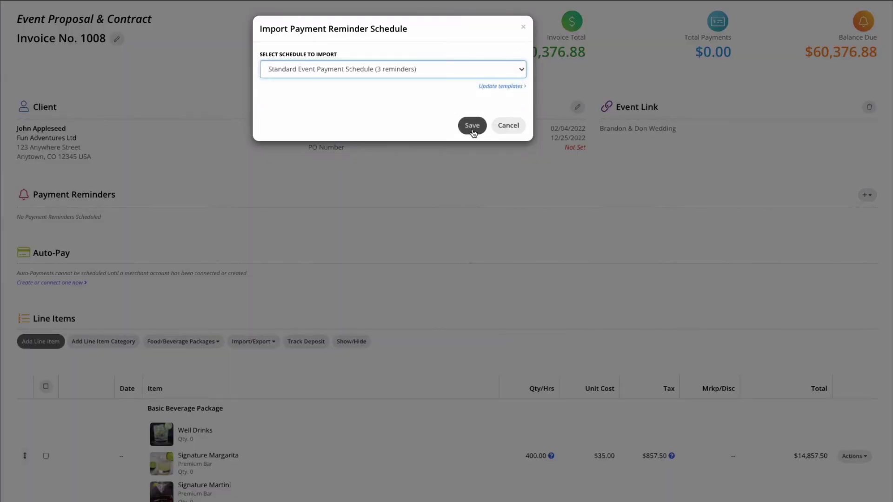
click(472, 126)
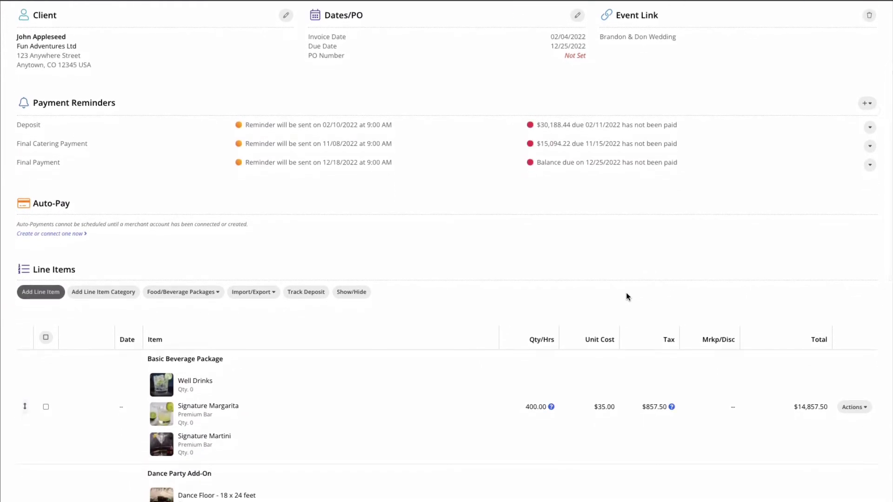
scroll(625, 297, up, 1)
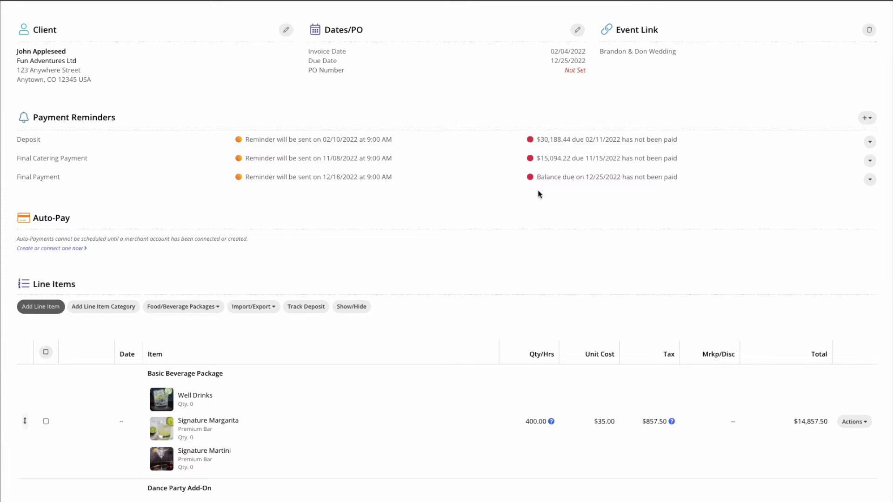
scroll(535, 195, up, 3)
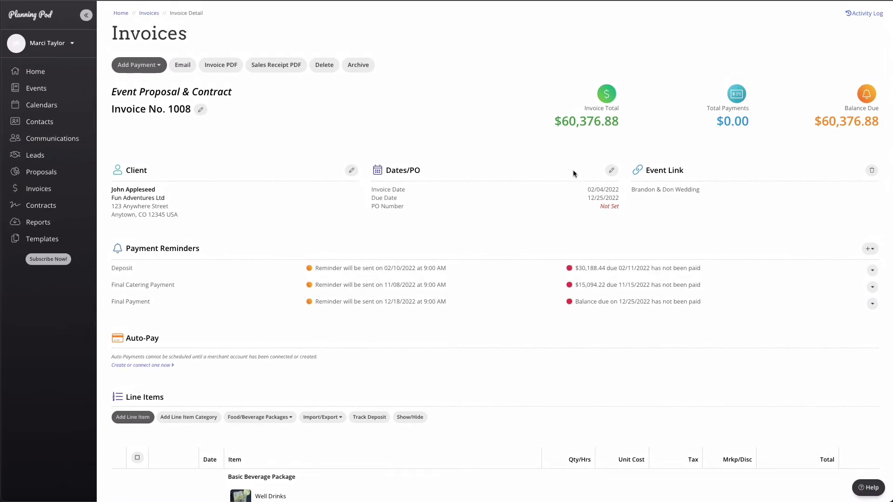
Step: Browse the contracts list and the 02/03/2022 draft contract, then open Reports
click(41, 206)
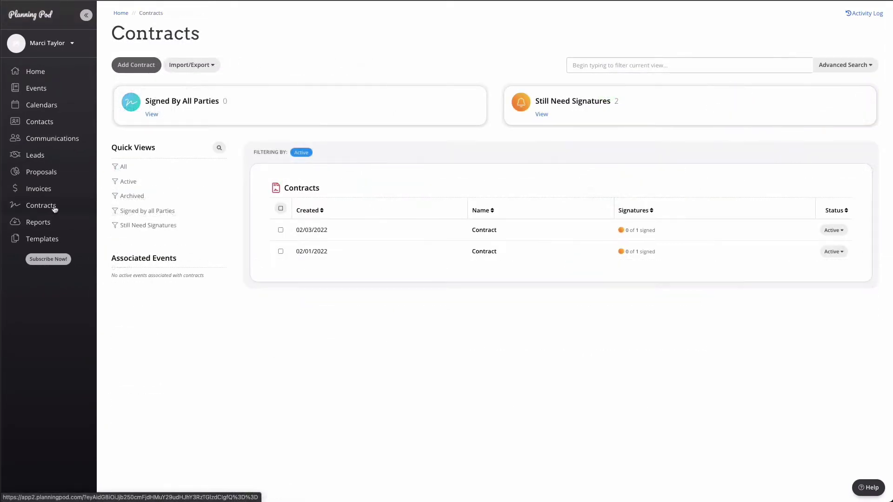
click(488, 237)
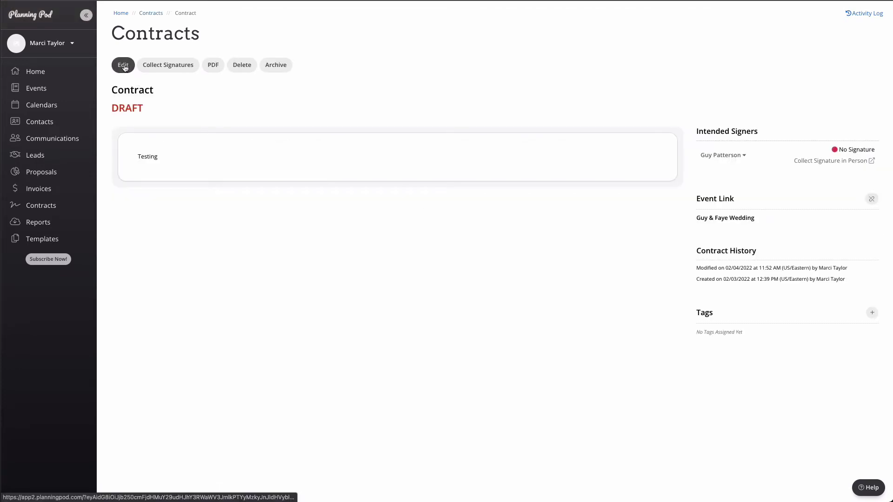
click(173, 69)
click(505, 119)
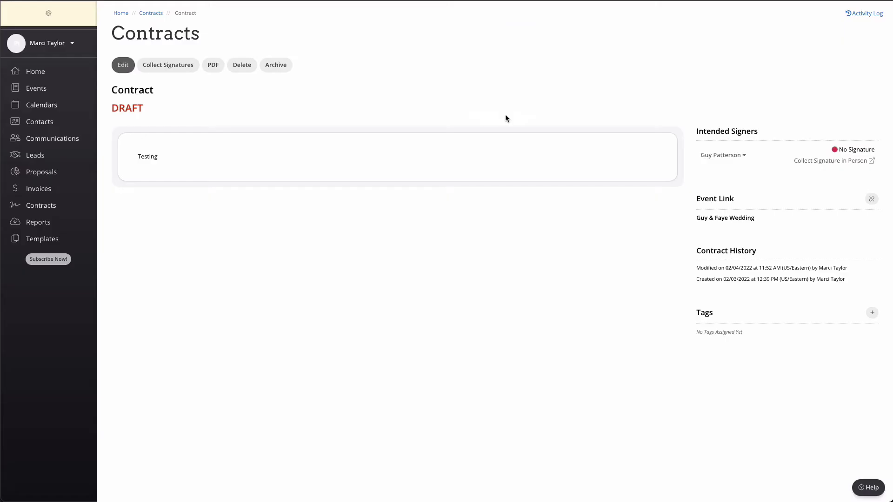
click(41, 222)
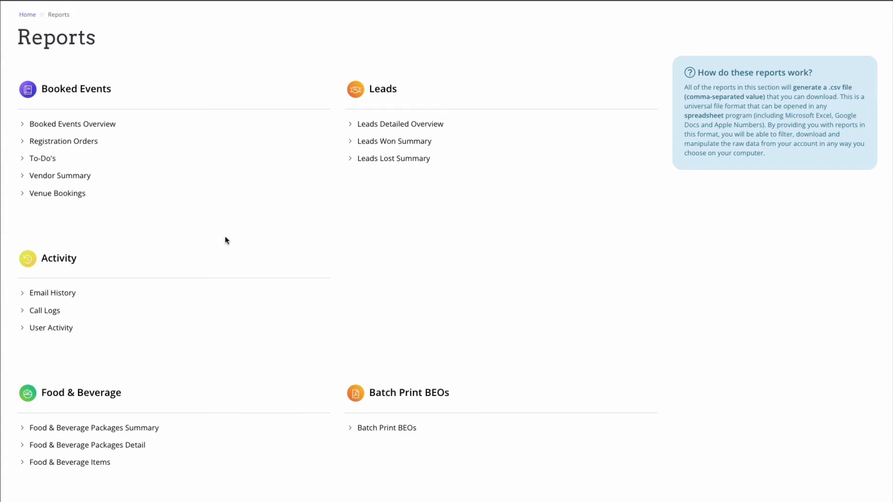
scroll(225, 240, down, 2)
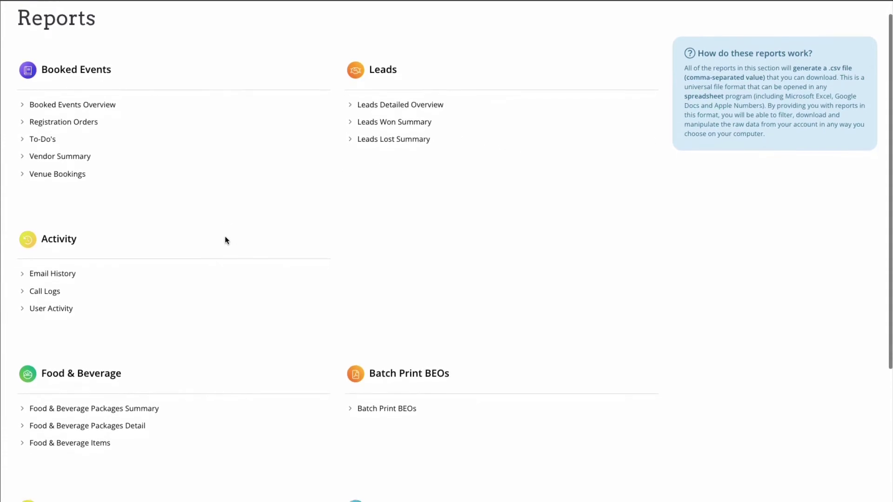
scroll(225, 240, down, 1)
scroll(226, 240, down, 1)
scroll(225, 241, down, 1)
scroll(224, 241, down, 1)
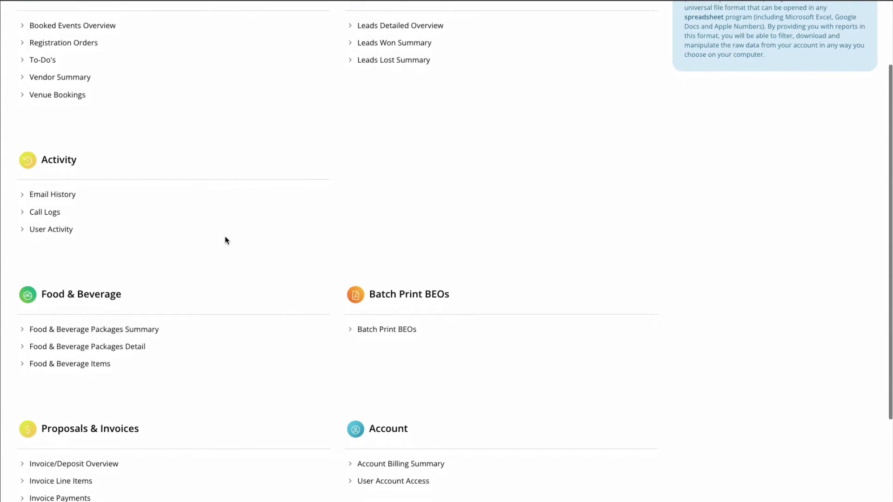
scroll(225, 240, down, 2)
scroll(225, 240, down, 1)
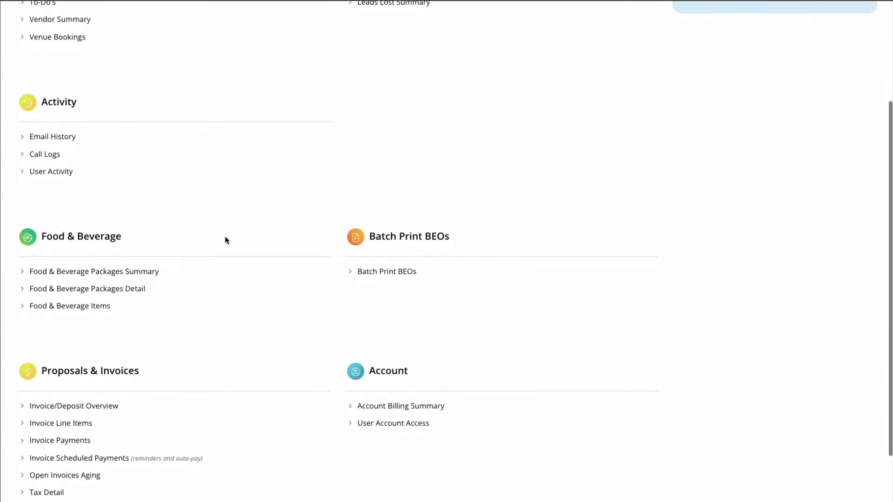
scroll(225, 240, down, 1)
scroll(225, 240, down, 1)
scroll(225, 240, down, 1)
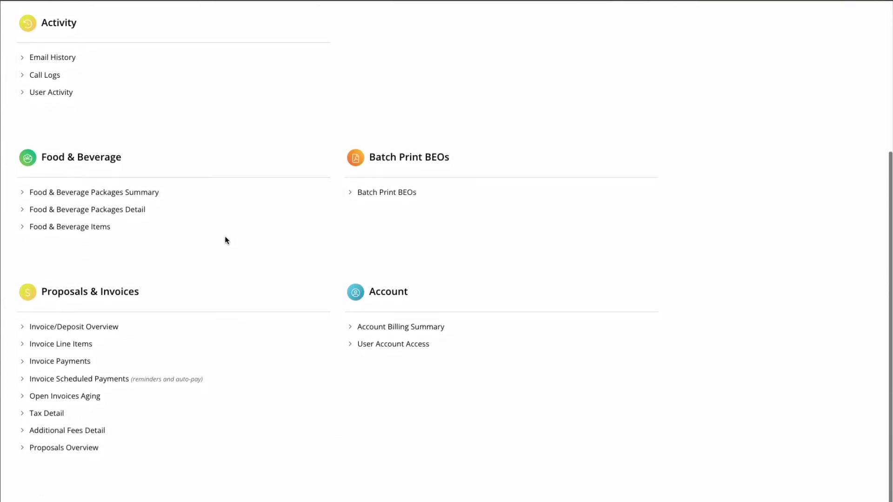
scroll(225, 240, down, 1)
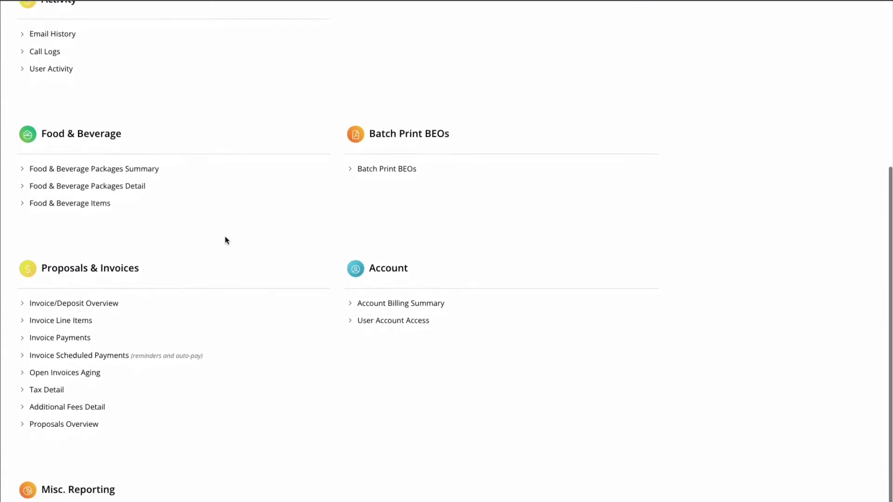
scroll(224, 240, down, 1)
scroll(225, 240, down, 1)
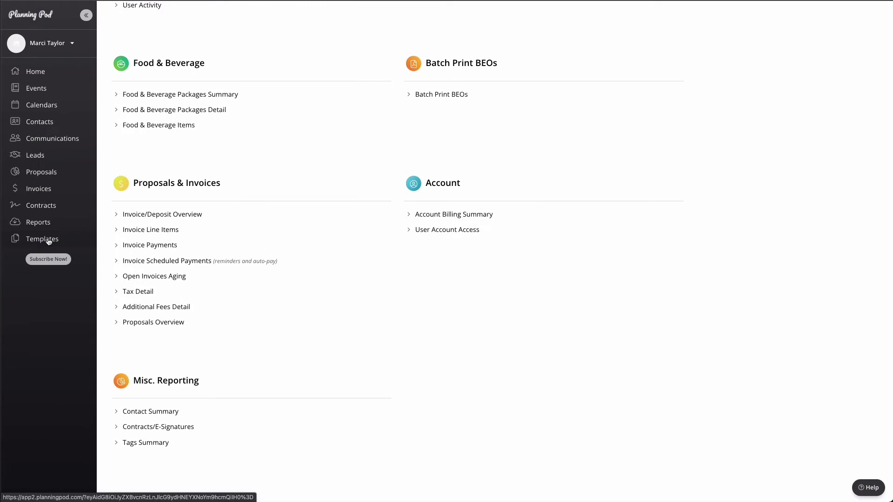
click(41, 239)
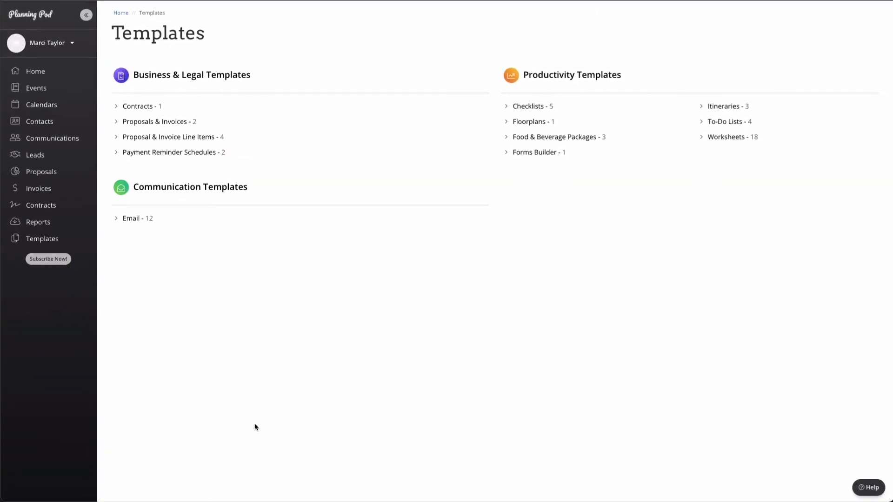
click(41, 158)
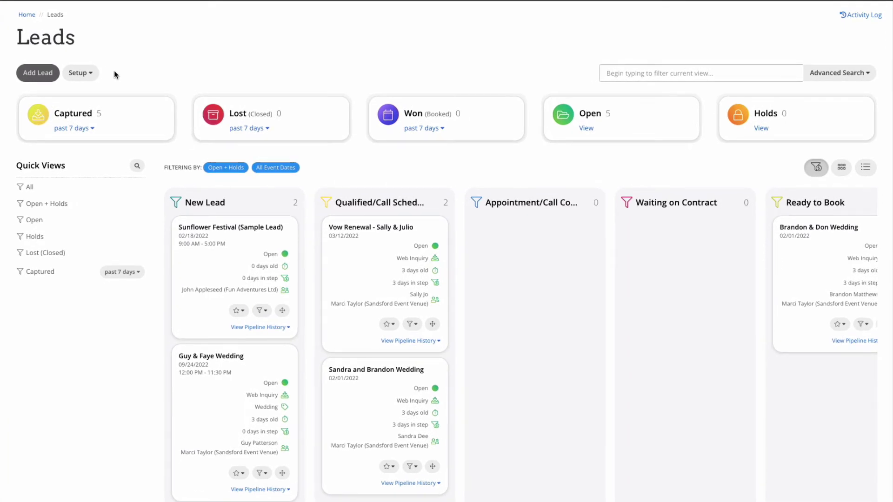
Step: Review the lead Sales Pipeline steps and return to the Leads board
click(96, 77)
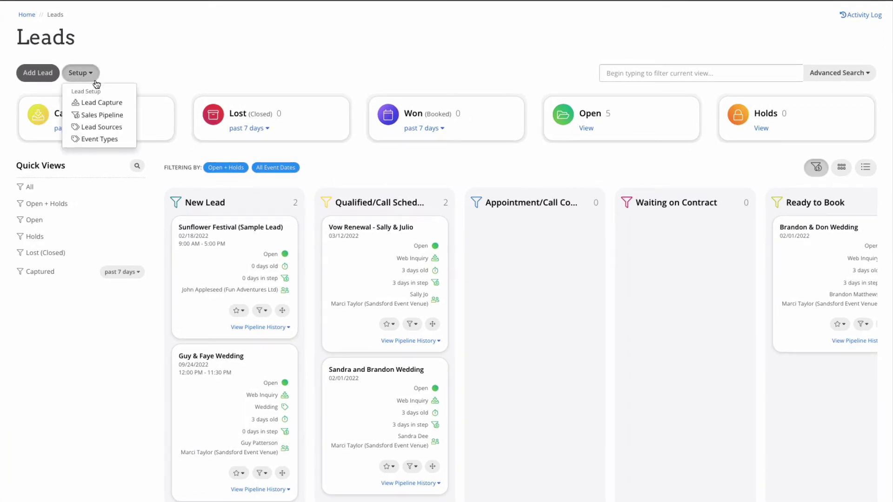
click(103, 117)
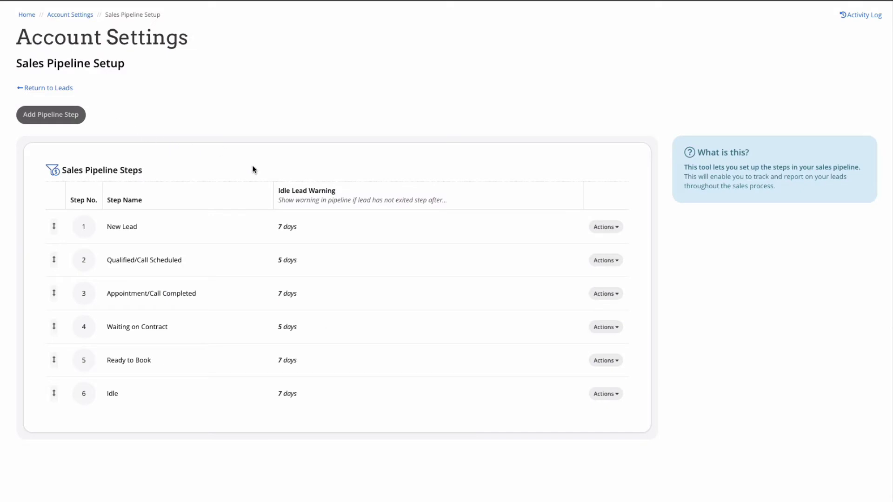
click(61, 89)
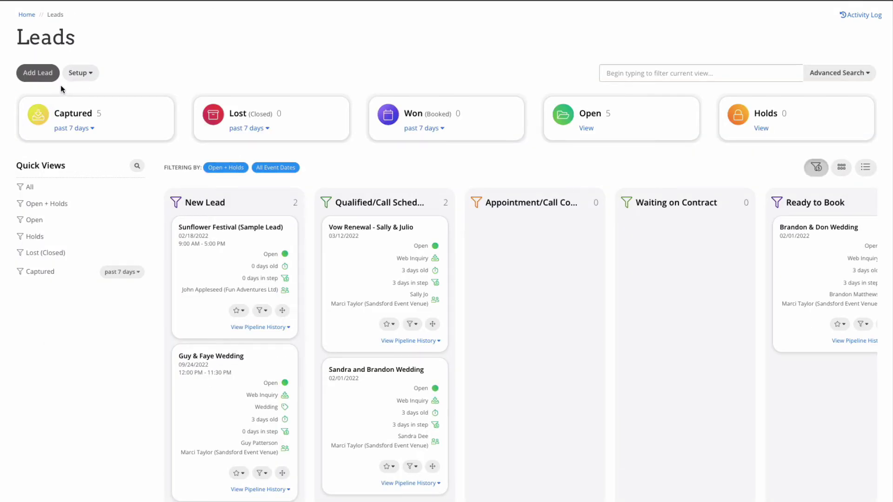
Step: Open the Website Wedding Inquiry capture form and view its addable content blocks
click(80, 74)
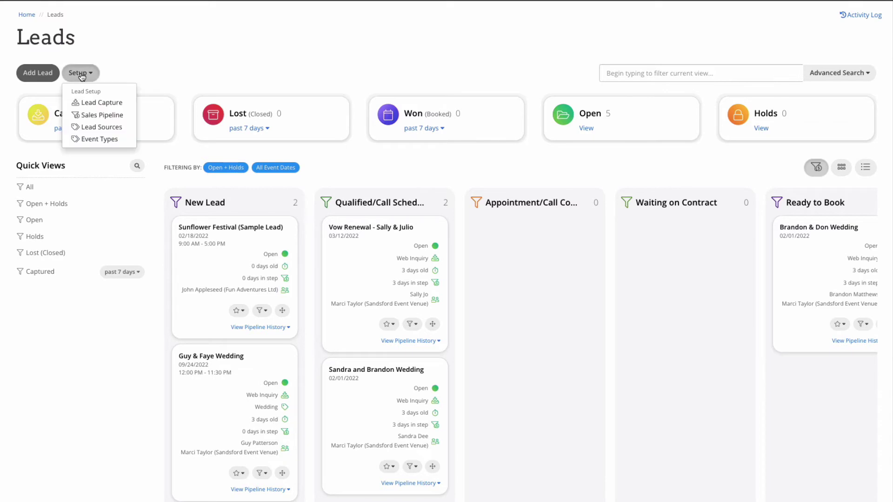
click(97, 104)
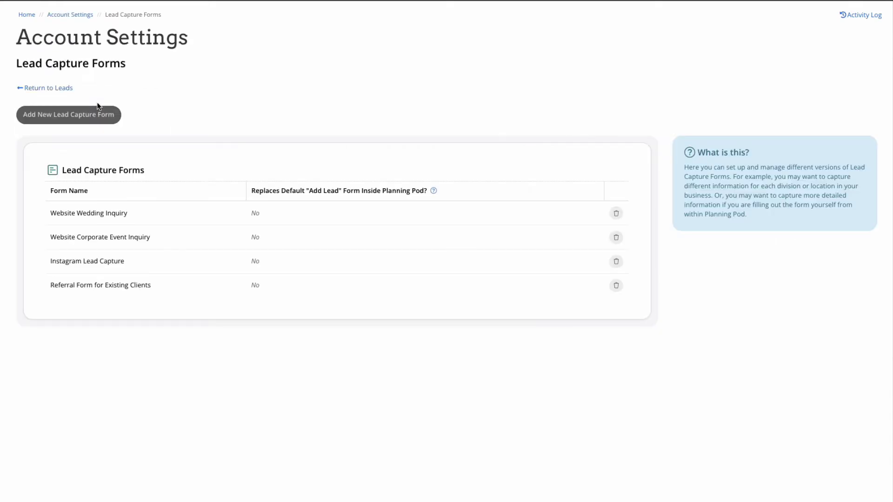
click(225, 216)
scroll(152, 212, down, 1)
scroll(151, 212, down, 1)
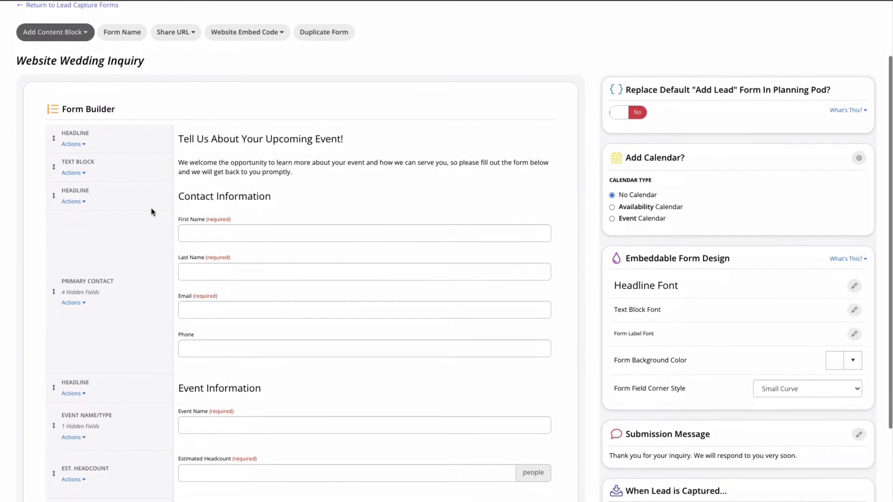
click(76, 37)
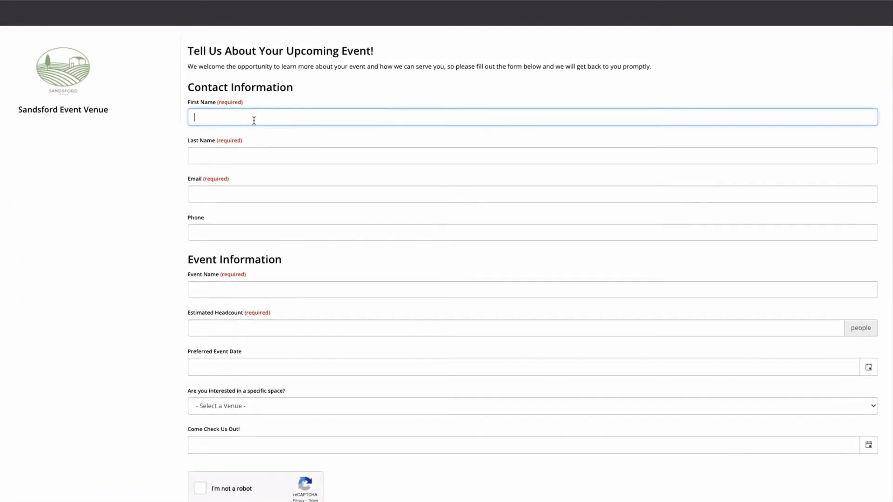
text(Ronald)
Step: Fill in the inquiry's name, phone, event name and headcount fields
key(Tab)
text(W)
key(Tab)
key(Tab)
key(Tab)
text(Ron &)
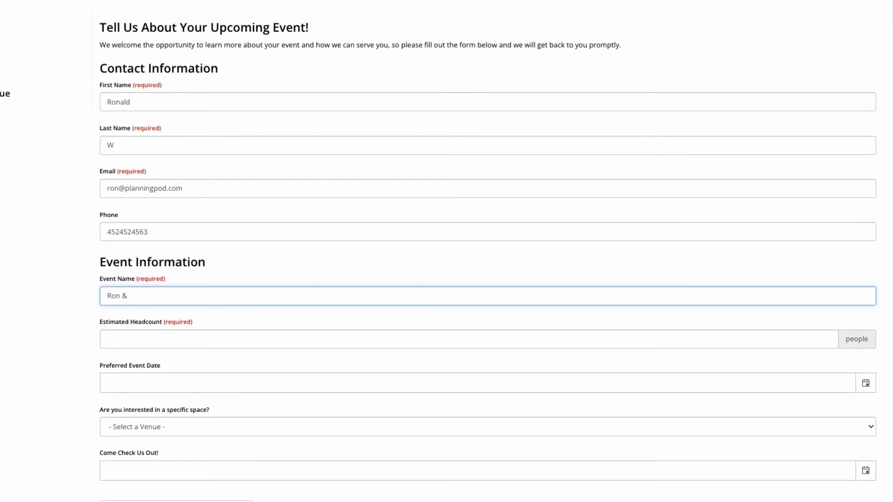
text( Harriett Wedding)
key(Tab)
text(250)
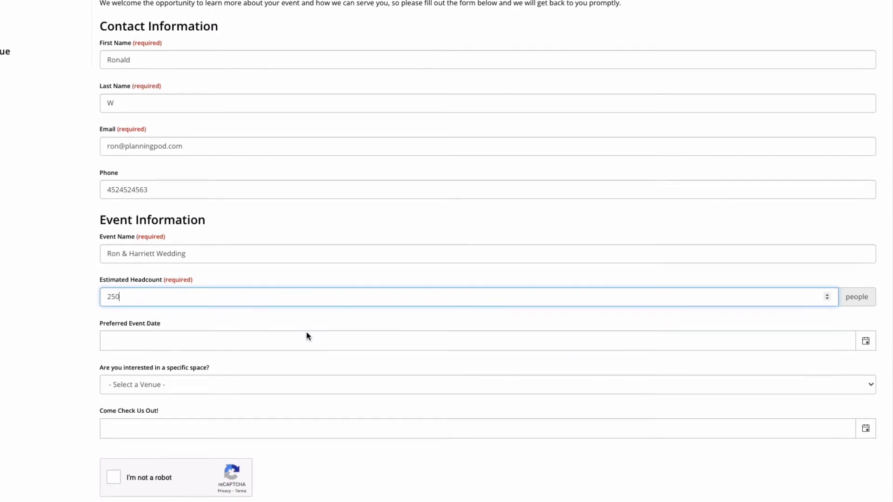
Step: Choose 07/30/2022 as the preferred date and ABC City Park - Bluebird Pavilion as the space
click(865, 337)
click(273, 98)
click(273, 98)
click(273, 98)
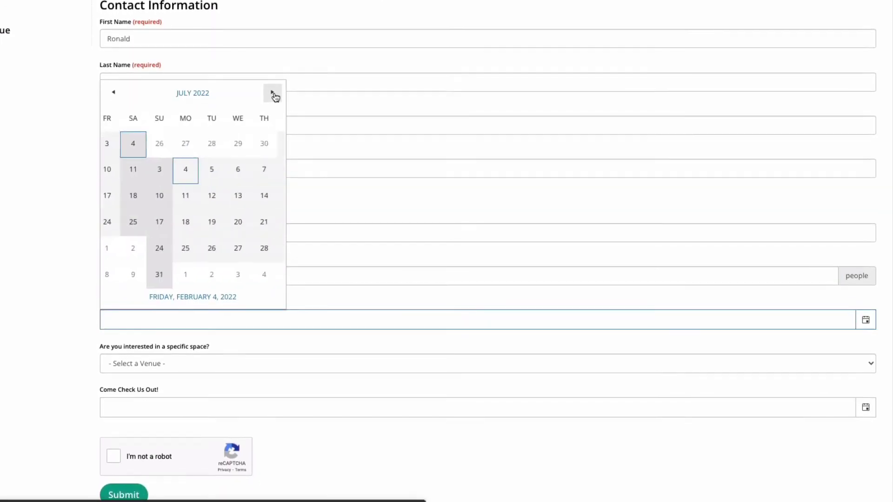
click(272, 252)
click(386, 368)
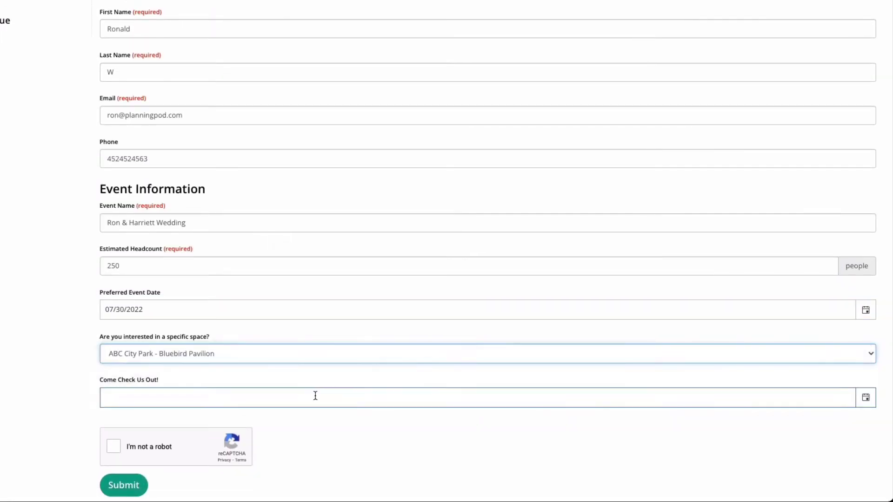
scroll(315, 395, down, 1)
click(863, 366)
Step: Pick a 4:30 PM visit, pass reCAPTCHA and submit the Ron & Harriett Wedding inquiry
click(210, 241)
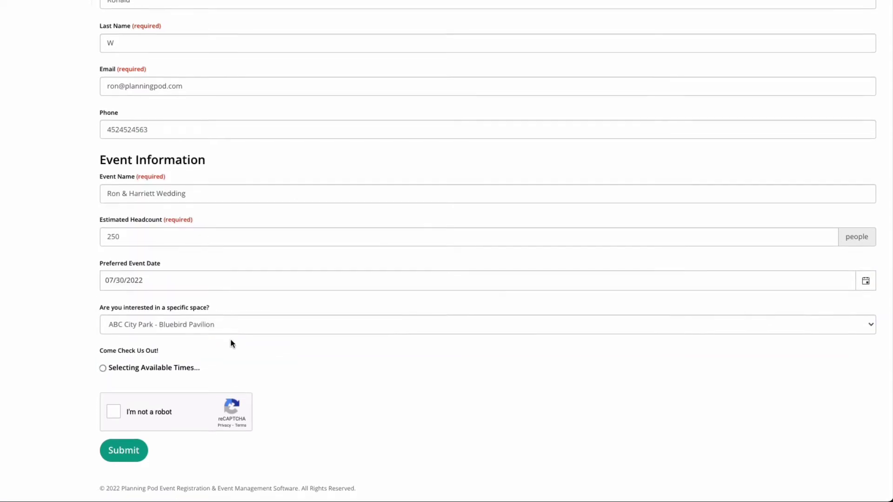
scroll(185, 462, down, 2)
click(103, 320)
click(117, 416)
click(134, 451)
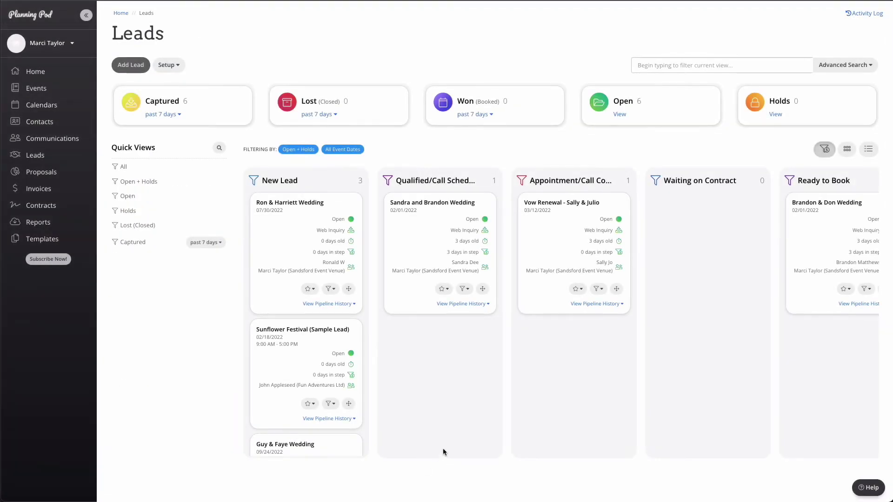
scroll(332, 402, down, 1)
scroll(308, 405, down, 2)
Step: Add ABC City Park and ABC Hotel and Gardens Outdoor Garden as venues on the Guy & Faye Wedding lead
click(264, 359)
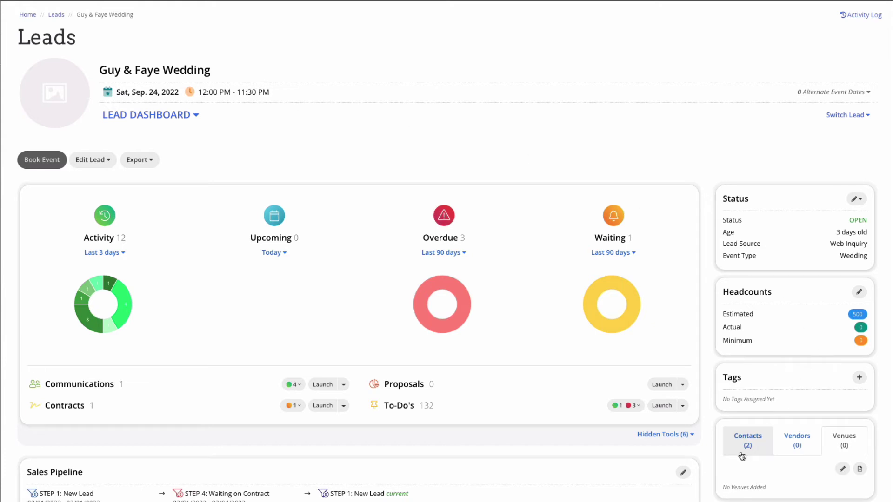
scroll(749, 449, down, 1)
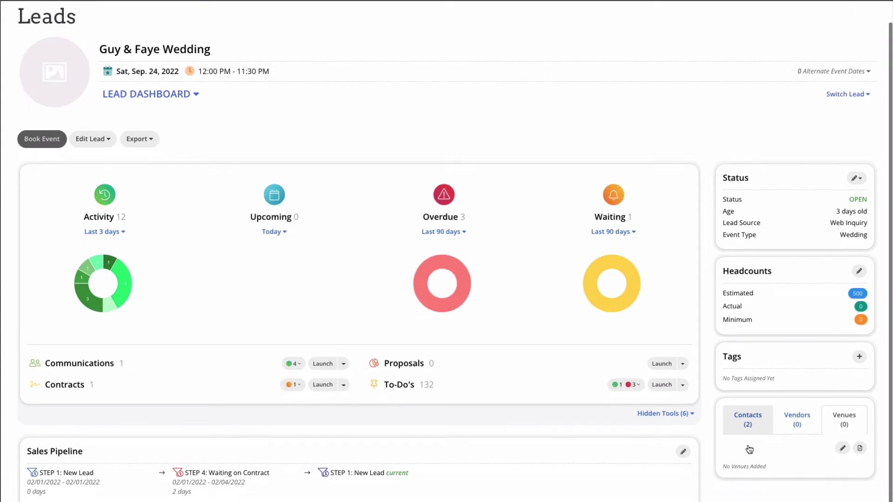
click(750, 413)
scroll(762, 470, down, 1)
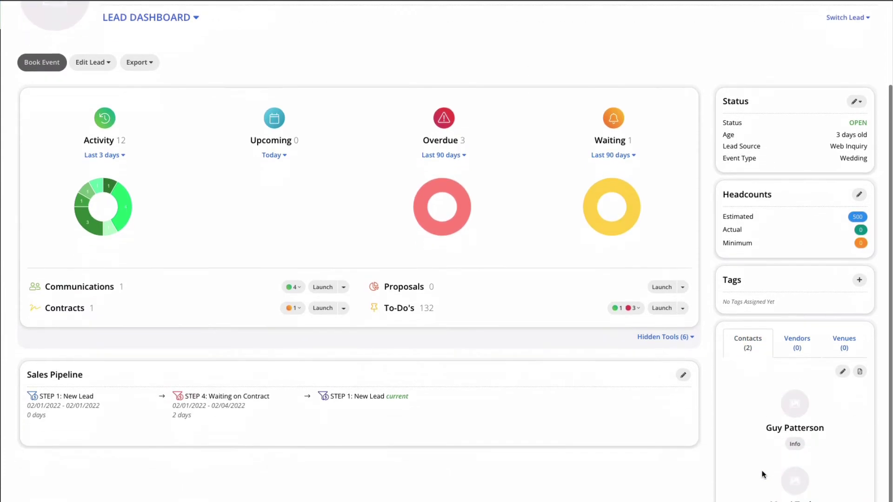
click(842, 347)
click(843, 449)
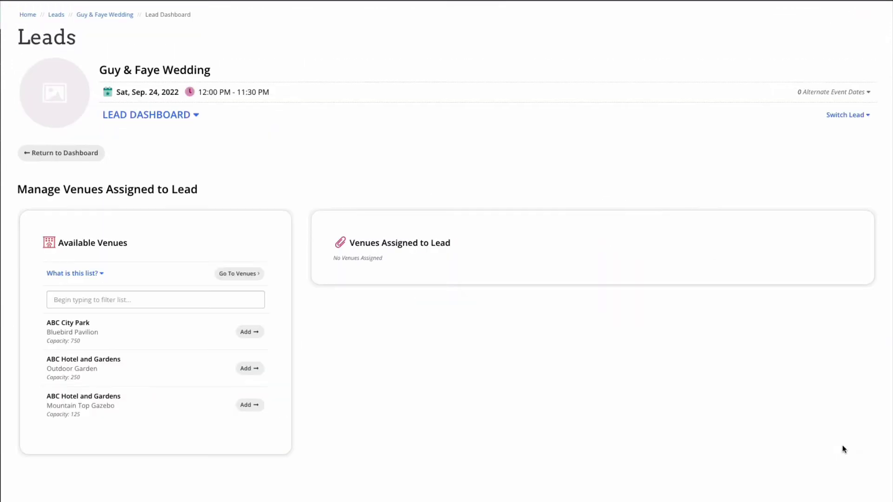
click(250, 332)
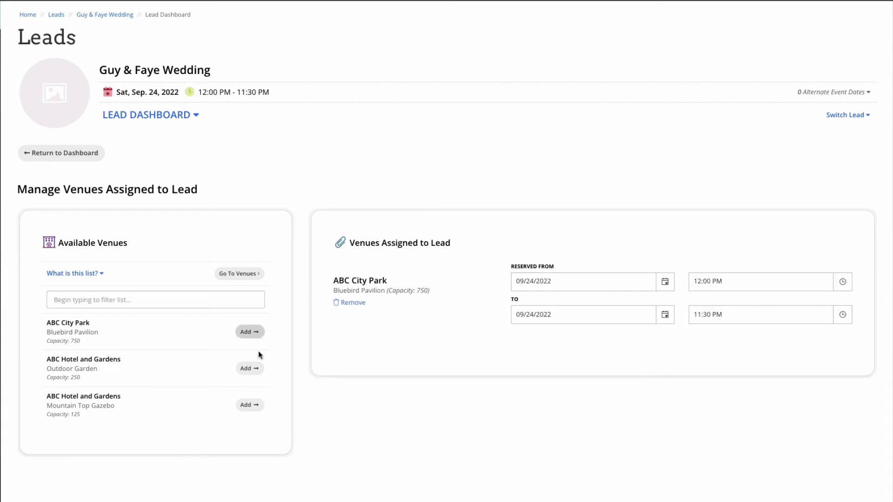
click(250, 369)
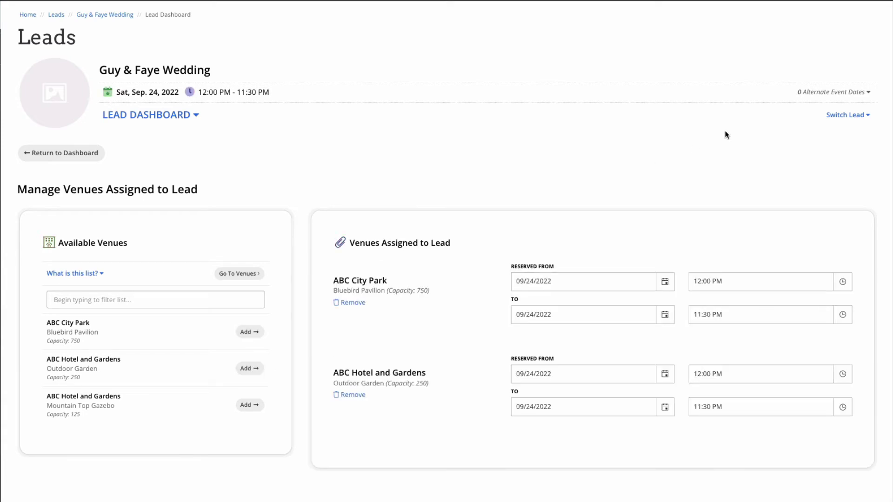
click(61, 154)
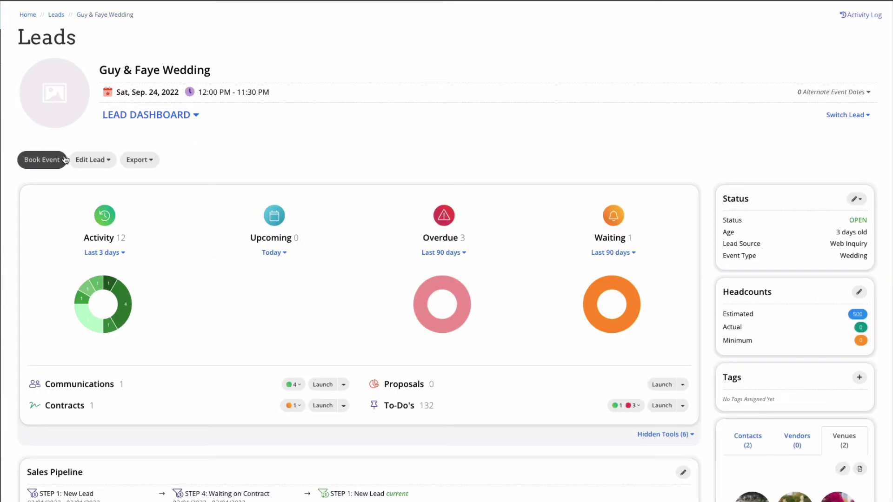
Step: Create a new proposal from the Event Proposal & Contract template
click(412, 388)
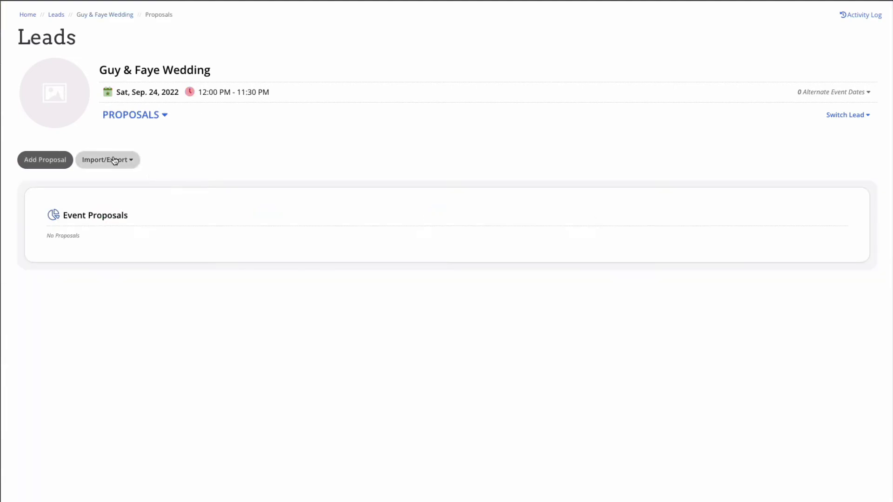
click(112, 160)
click(140, 199)
click(432, 75)
click(418, 120)
click(473, 113)
click(287, 264)
click(315, 76)
text(guy)
click(320, 110)
click(473, 170)
click(870, 323)
click(351, 72)
text(guy)
click(289, 88)
click(472, 164)
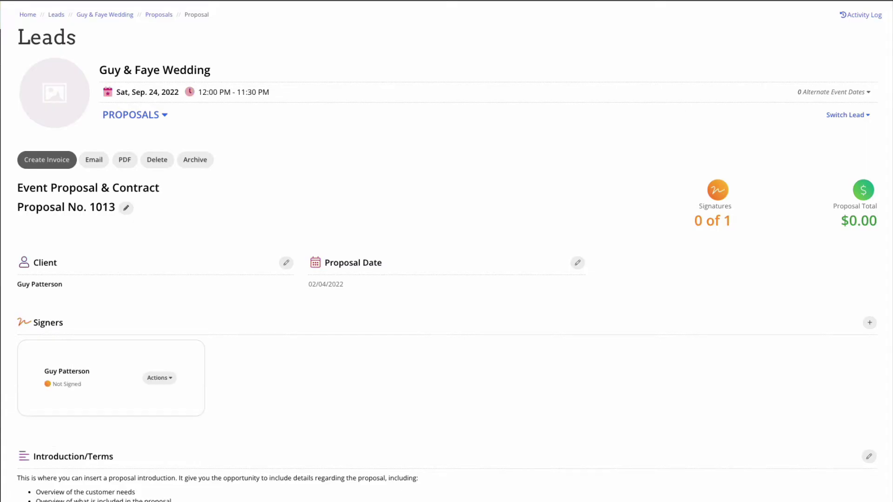
scroll(351, 272, down, 6)
scroll(460, 267, down, 3)
scroll(460, 267, down, 3)
scroll(460, 268, up, 9)
scroll(460, 295, up, 5)
click(162, 378)
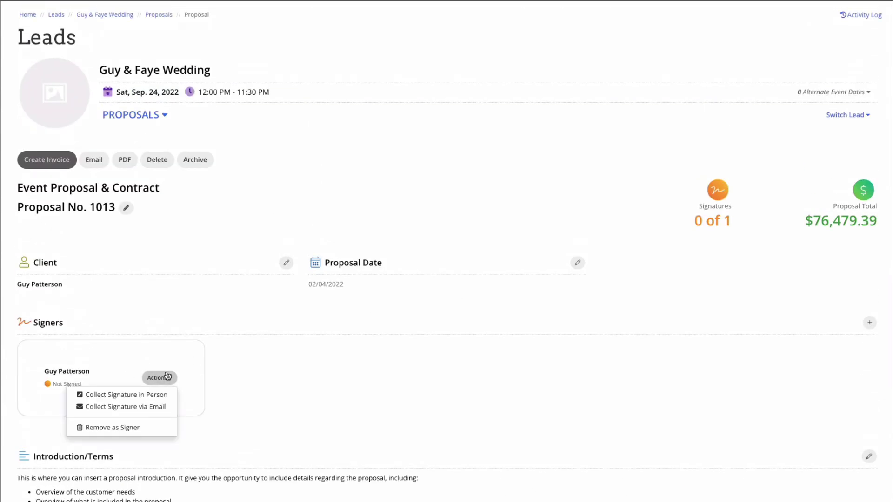
click(156, 396)
click(161, 377)
click(159, 407)
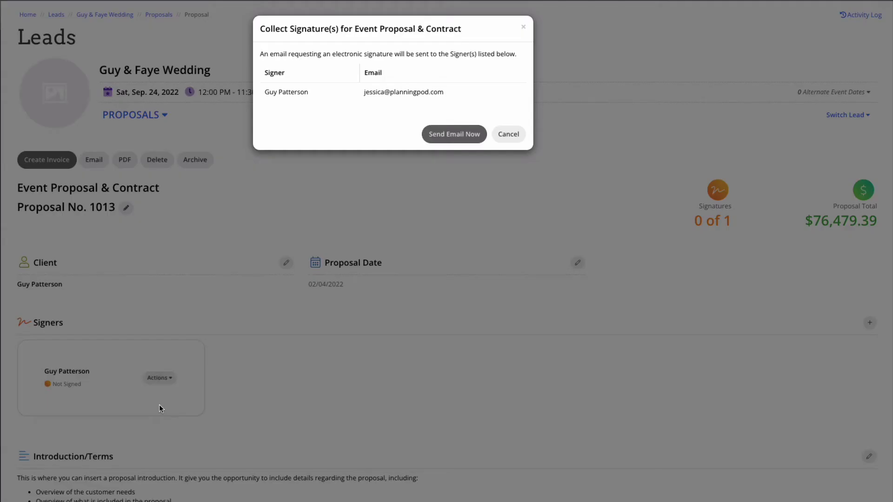
click(456, 135)
Step: Create an invoice from the proposal and set its due date to 12/24/2022
click(59, 161)
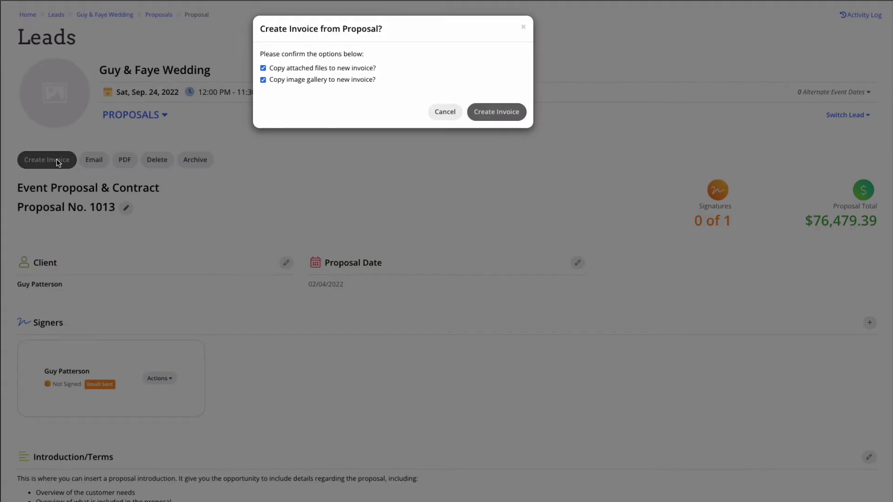
click(501, 112)
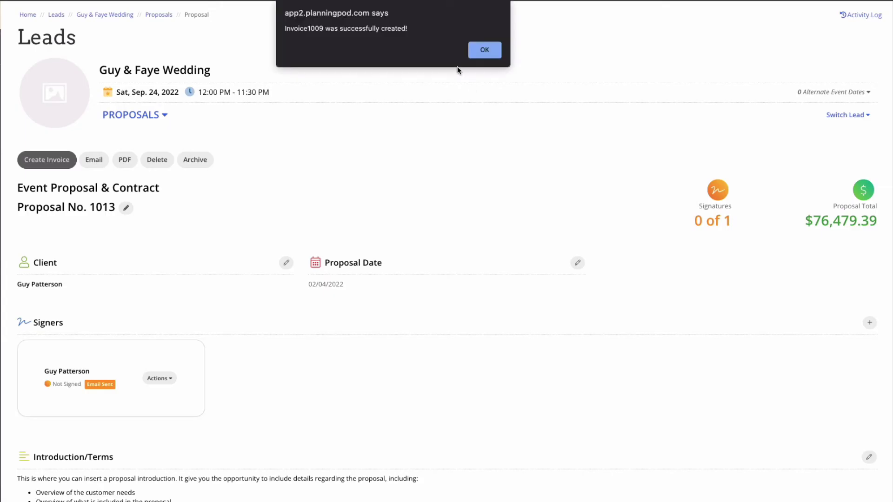
click(484, 52)
click(578, 191)
click(431, 112)
text(12/24/2022)
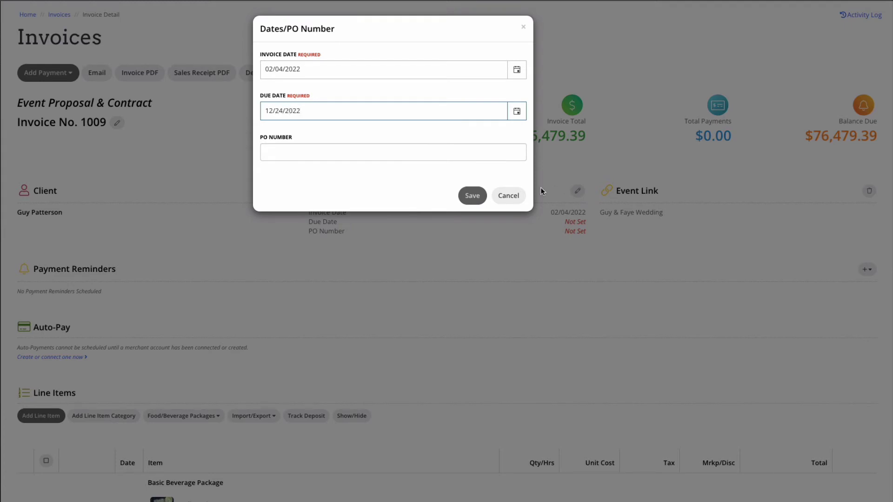
click(472, 196)
scroll(597, 281, down, 2)
Step: Import a saved payment reminder schedule and move the lead to STEP 5: Ready to Book
click(866, 201)
click(831, 218)
click(579, 231)
click(866, 200)
click(857, 230)
click(458, 67)
click(443, 88)
click(471, 125)
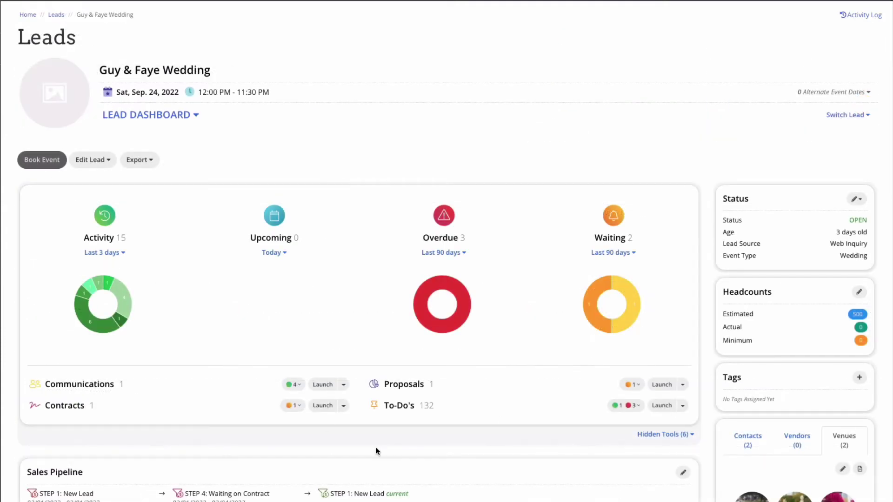
scroll(375, 450, down, 1)
click(681, 410)
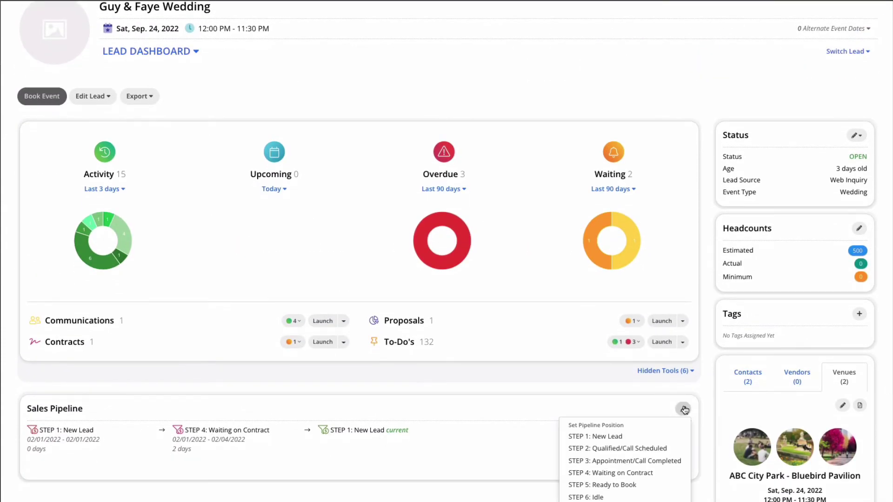
click(638, 485)
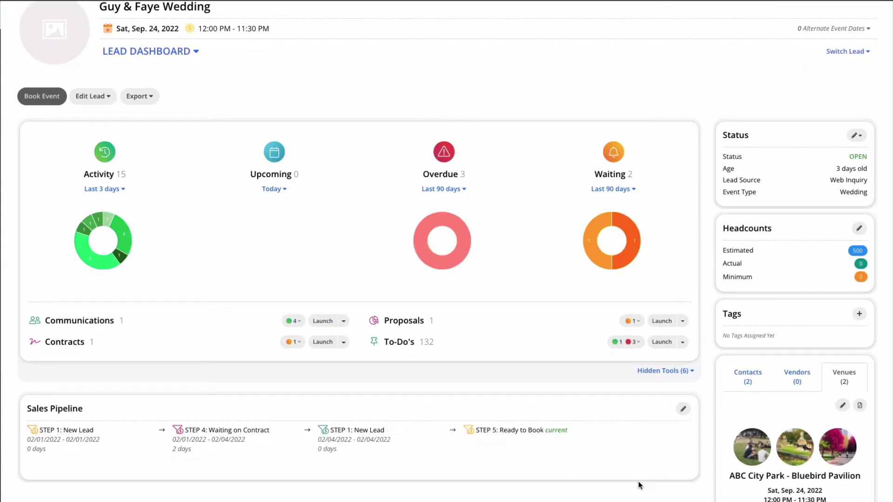
scroll(566, 447, up, 2)
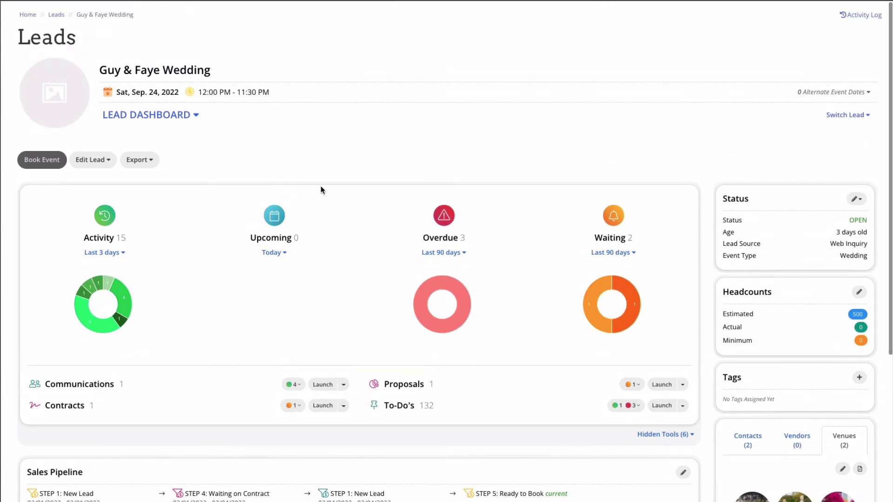
Step: Book the Guy & Faye Wedding lead as an event that collects RSVPs
click(42, 161)
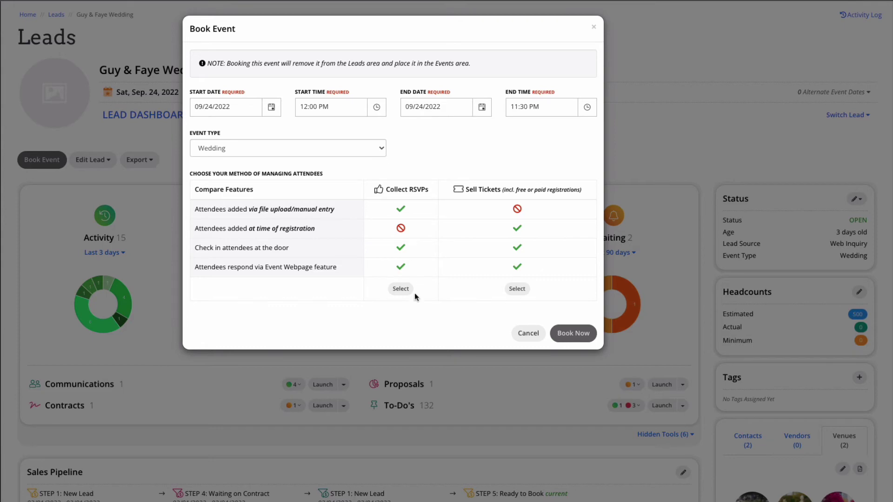
click(401, 290)
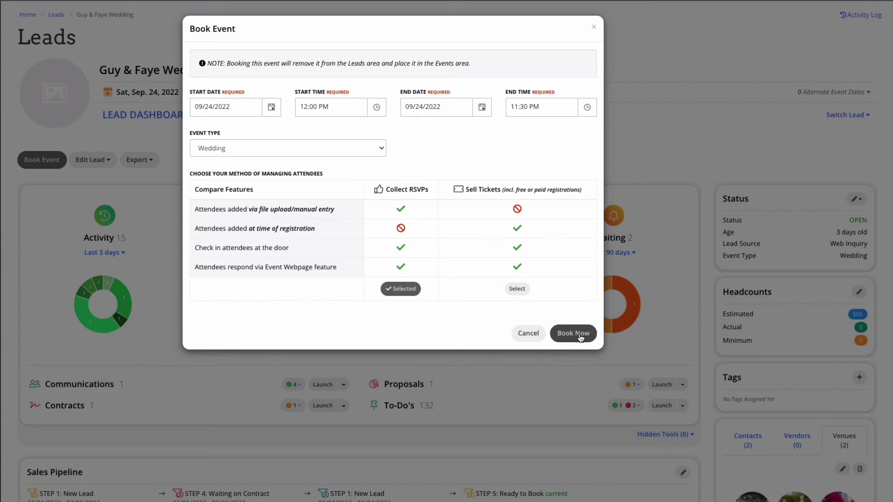
click(579, 337)
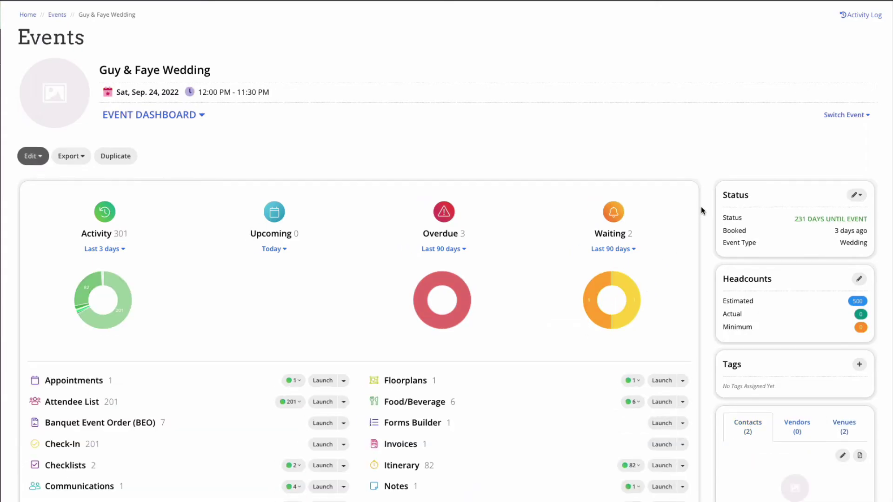
scroll(701, 207, down, 1)
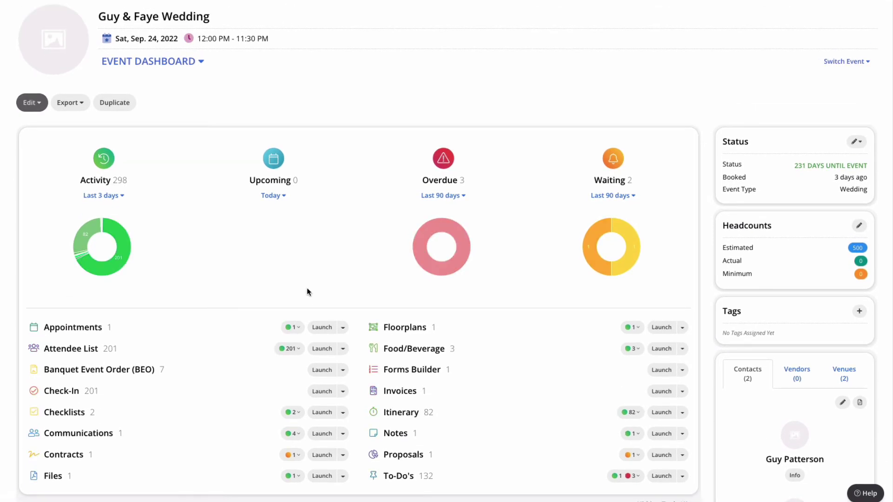
scroll(382, 274, down, 1)
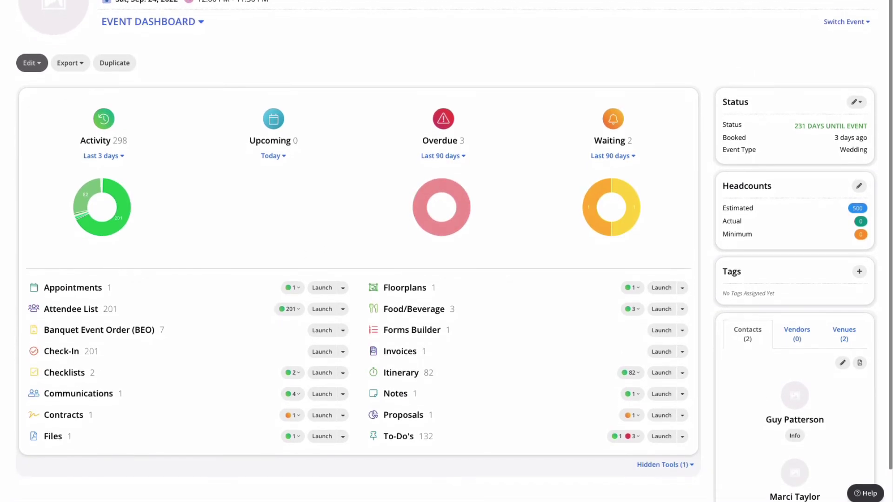
Step: Open the wedding's Food/Beverage packages and select the Premium Dinner package
click(431, 314)
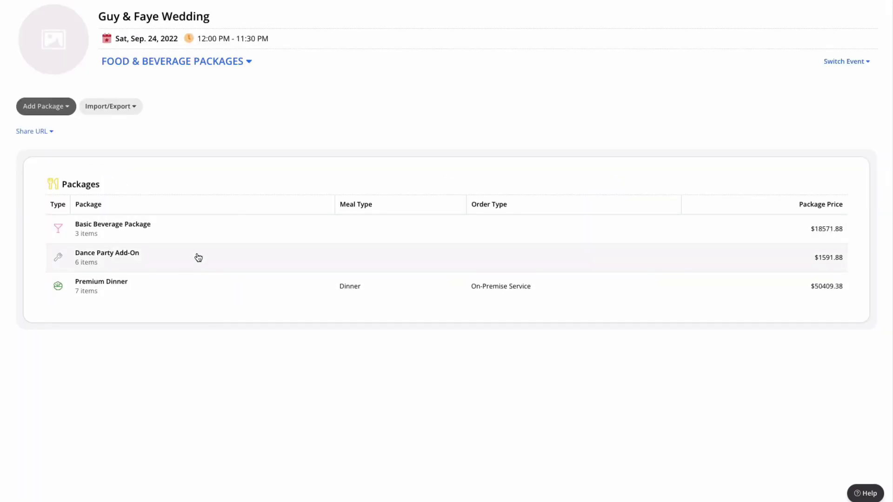
click(175, 290)
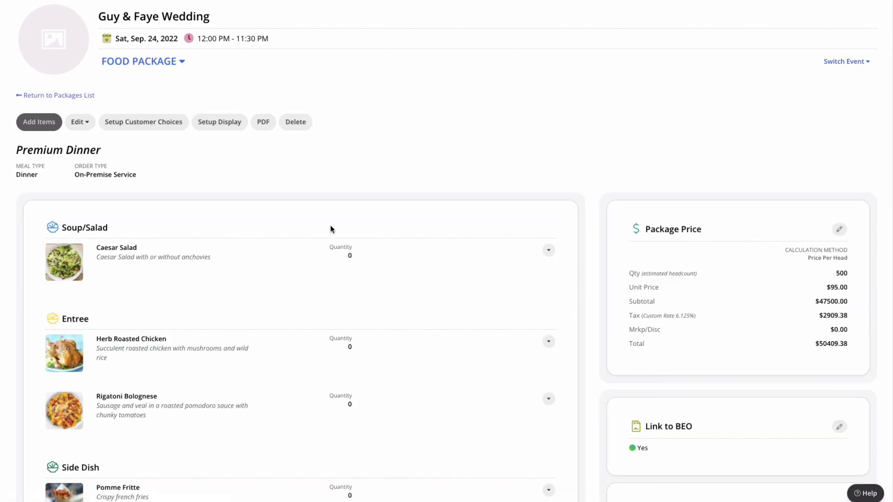
scroll(330, 225, down, 3)
scroll(331, 229, down, 1)
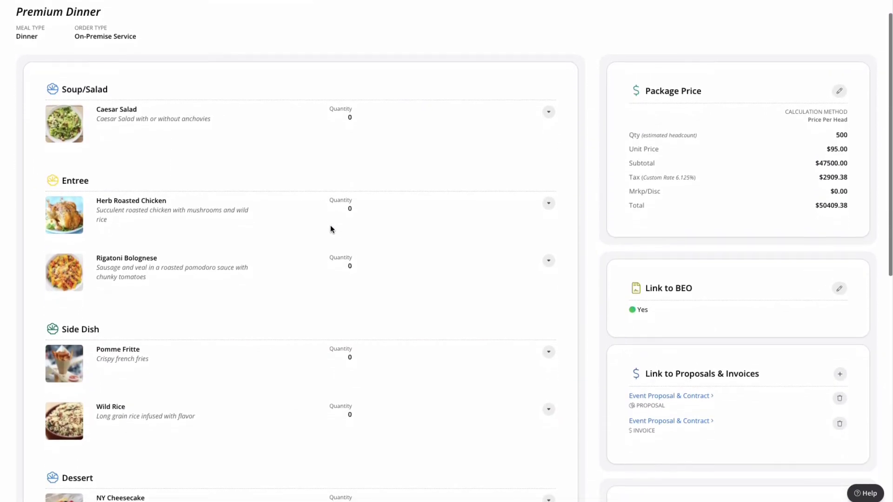
scroll(330, 229, down, 1)
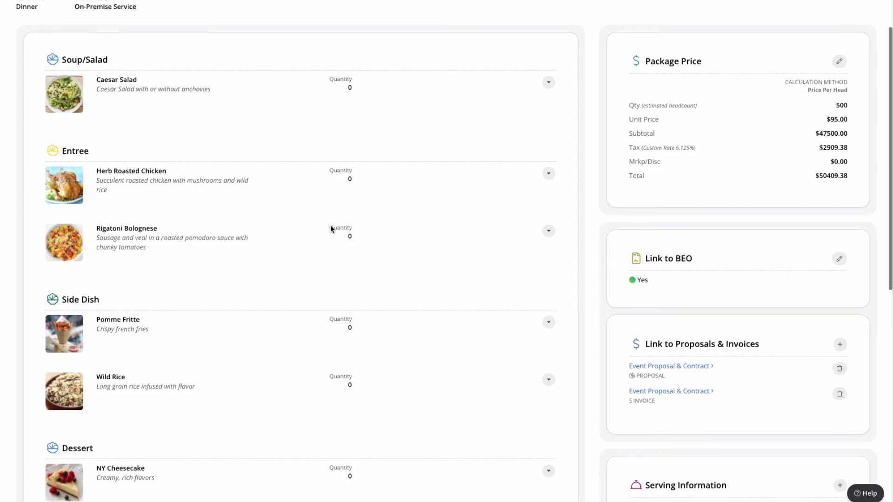
scroll(331, 229, down, 1)
scroll(248, 173, up, 3)
scroll(512, 324, down, 2)
scroll(512, 329, down, 1)
Step: Allow customer choices with a maximum of 1 item for Soup/Salad, Entree, Side Dish and Dessert
click(149, 11)
click(328, 53)
click(402, 96)
text(1)
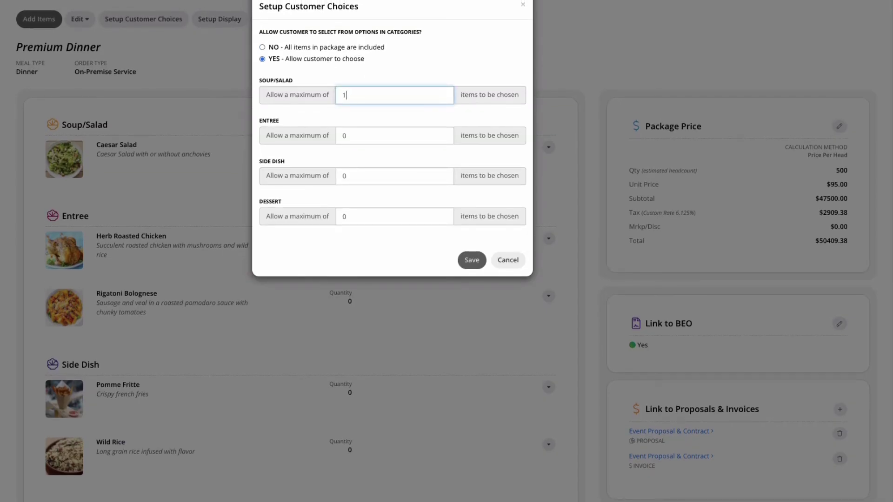
key(Tab)
text(1)
key(Tab)
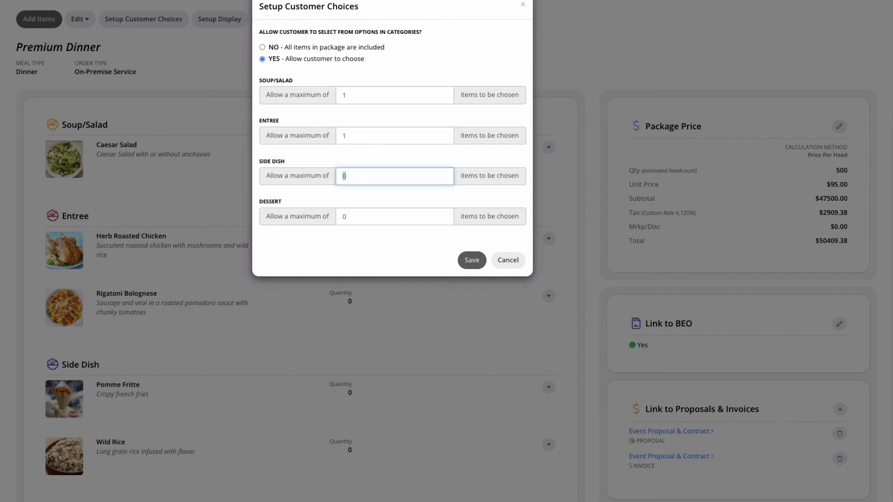
key(Tab)
click(472, 259)
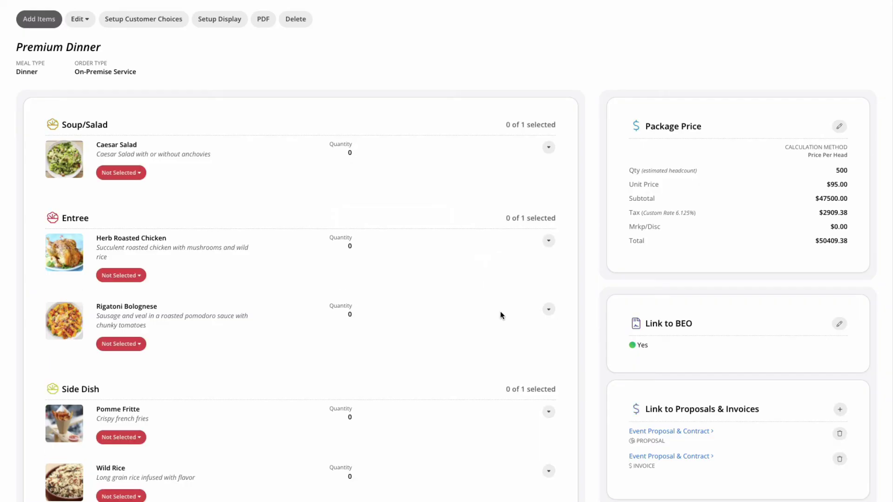
scroll(314, 224, down, 1)
Step: Mark Caesar Salad, Rigatoni Bolognese, Pomme Fritte and NY Cheesecake as Selected
click(133, 112)
click(122, 283)
click(137, 300)
scroll(138, 305, down, 2)
click(122, 223)
click(136, 239)
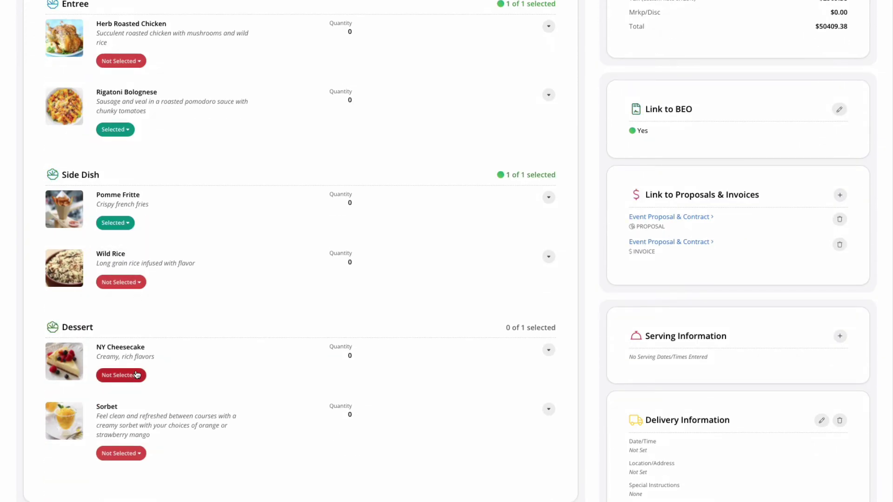
click(125, 375)
click(136, 393)
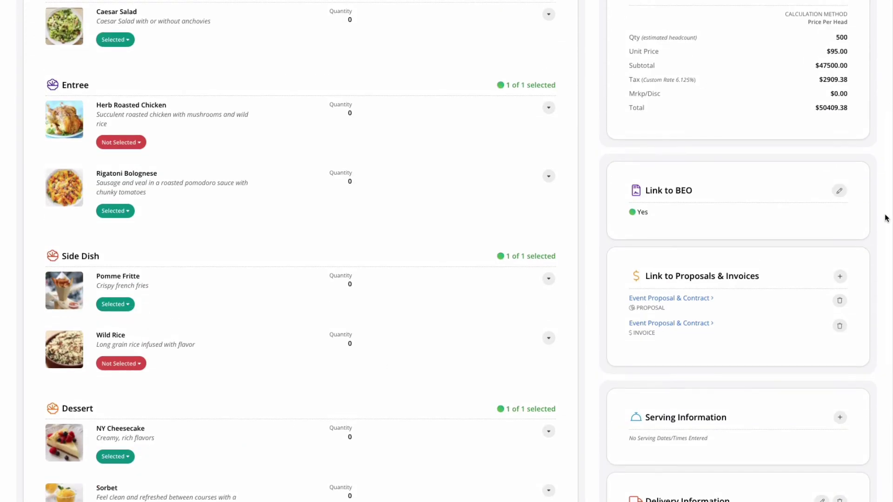
scroll(852, 246, down, 3)
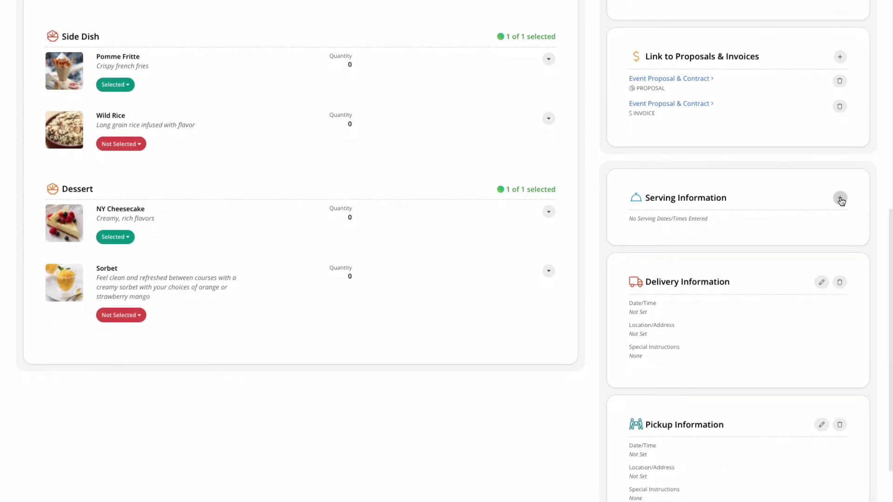
Step: Add a 'Serve Dessert' serving of NY Cheesecake on 12/24/2022 at 8:30 pm
click(840, 197)
click(252, 47)
text(Serve Dessert)
click(293, 94)
text(022)
key(Tab)
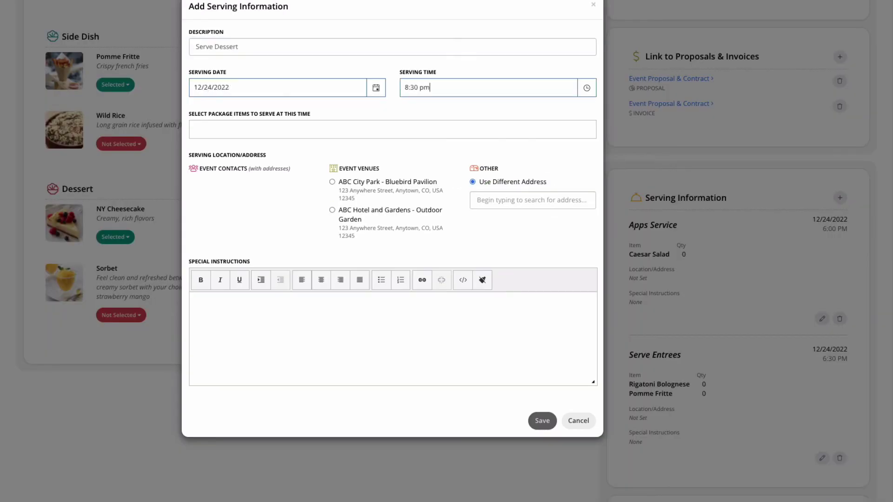
click(298, 130)
click(293, 150)
click(543, 420)
scroll(795, 451, down, 5)
scroll(794, 455, down, 2)
scroll(823, 193, down, 1)
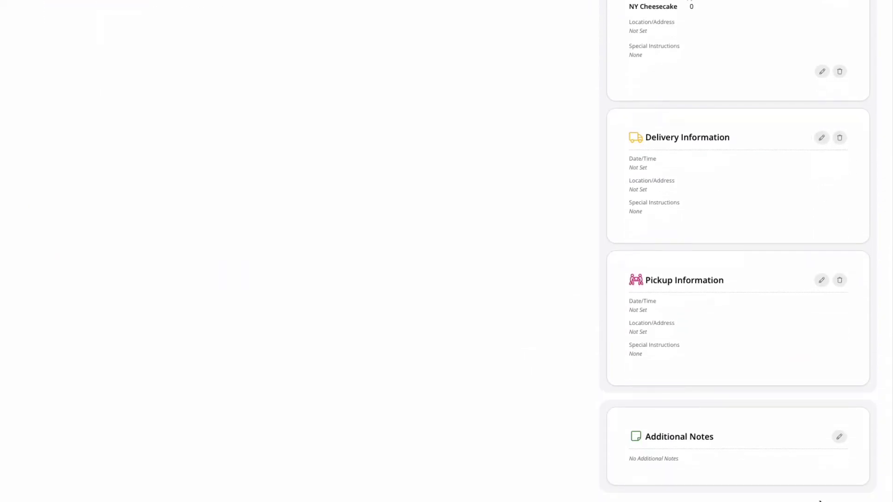
scroll(738, 213, up, 4)
scroll(738, 213, up, 6)
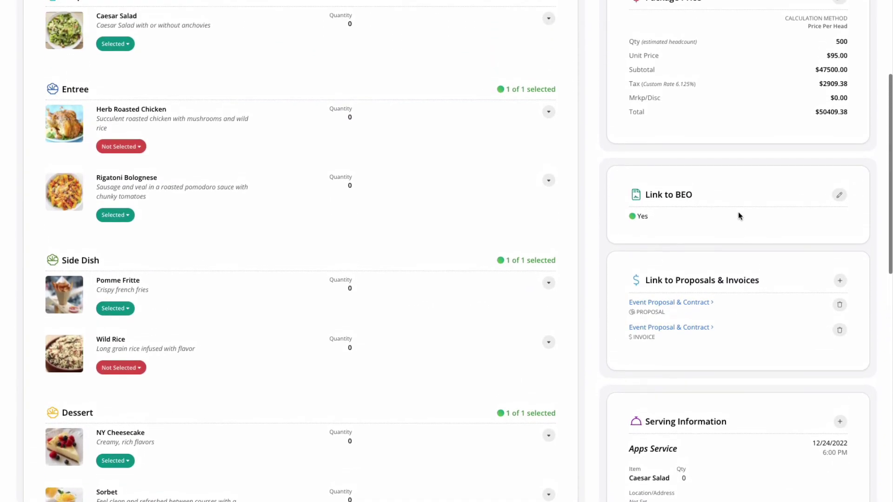
scroll(738, 211, up, 1)
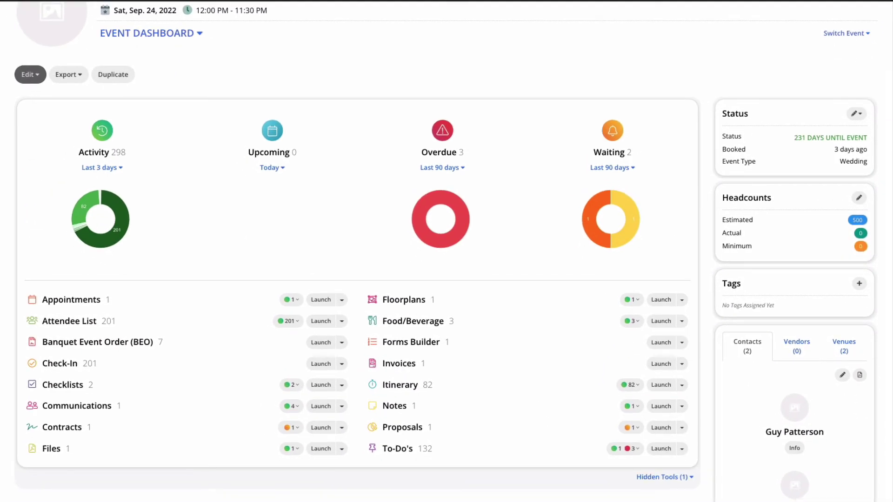
Step: Open the wedding's banquet event order and link the wedding's proposal to it
click(139, 344)
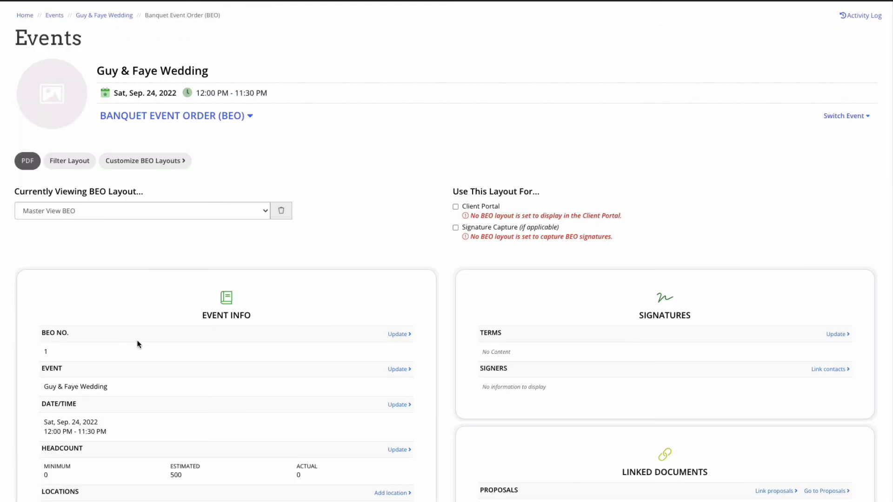
scroll(274, 309, down, 4)
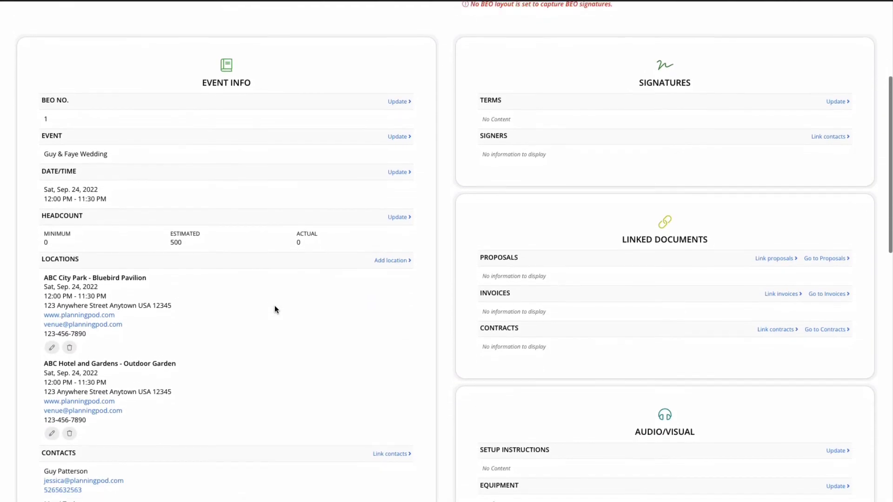
scroll(465, 439, down, 1)
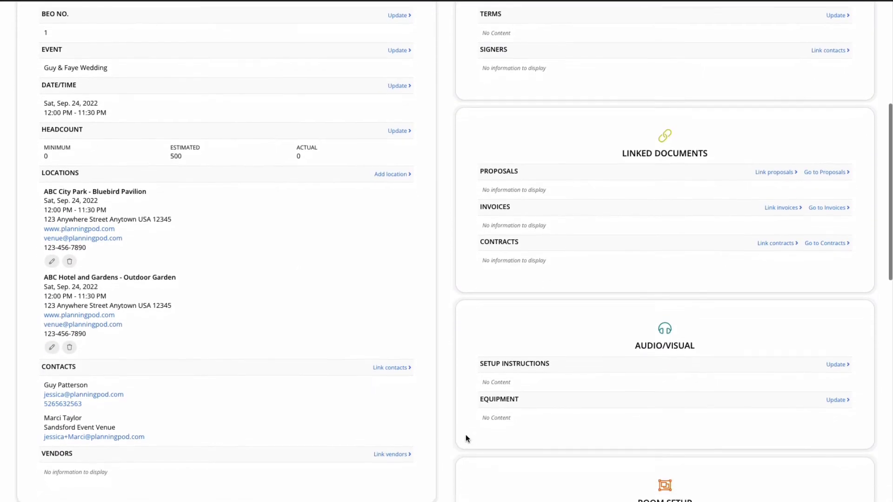
click(779, 149)
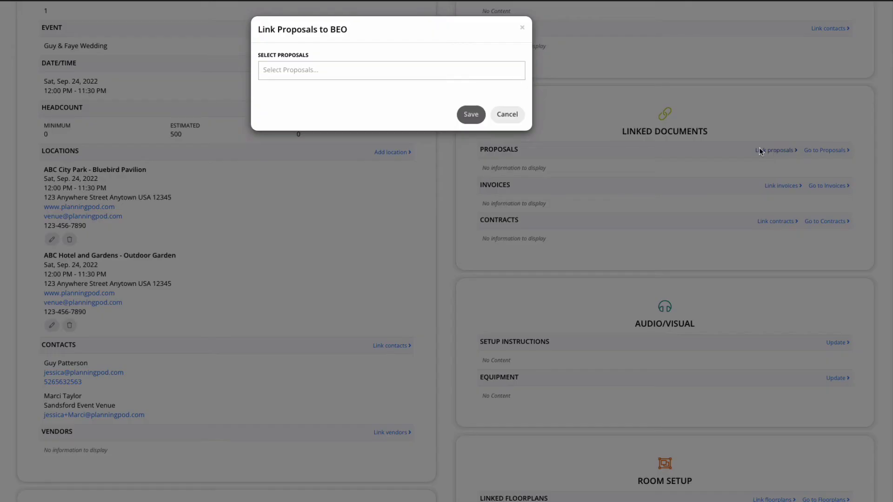
click(384, 77)
click(335, 88)
click(470, 113)
scroll(737, 317, down, 5)
Step: Link the Ballroom Banquet Setup floorplan to the BEO
click(774, 305)
click(388, 70)
click(400, 92)
click(470, 114)
scroll(544, 302, down, 1)
scroll(735, 323, down, 1)
scroll(452, 338, down, 2)
scroll(452, 336, down, 3)
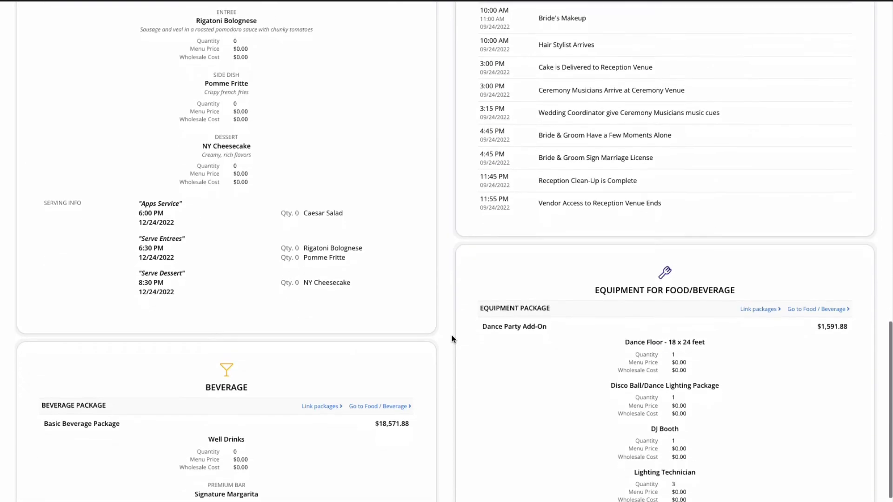
scroll(452, 336, down, 2)
scroll(452, 339, down, 1)
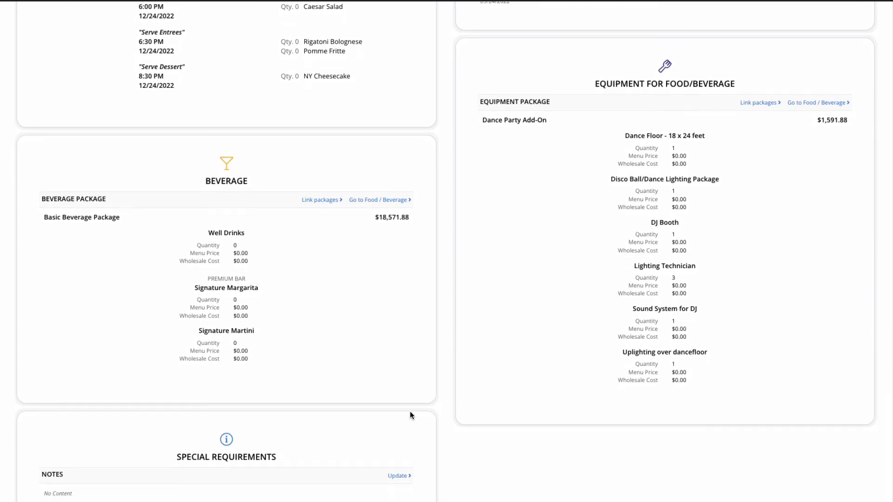
Step: Switch the BEO to the Client-Facing BEO layout and show its filter options
click(266, 211)
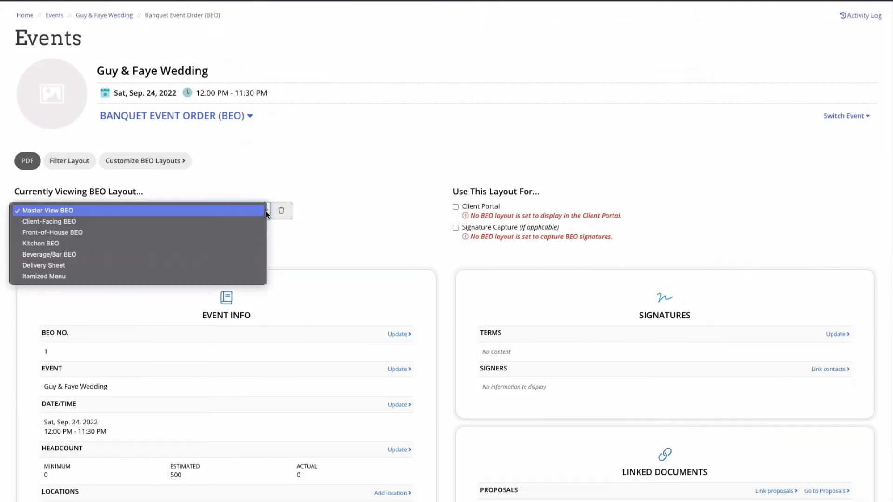
click(255, 222)
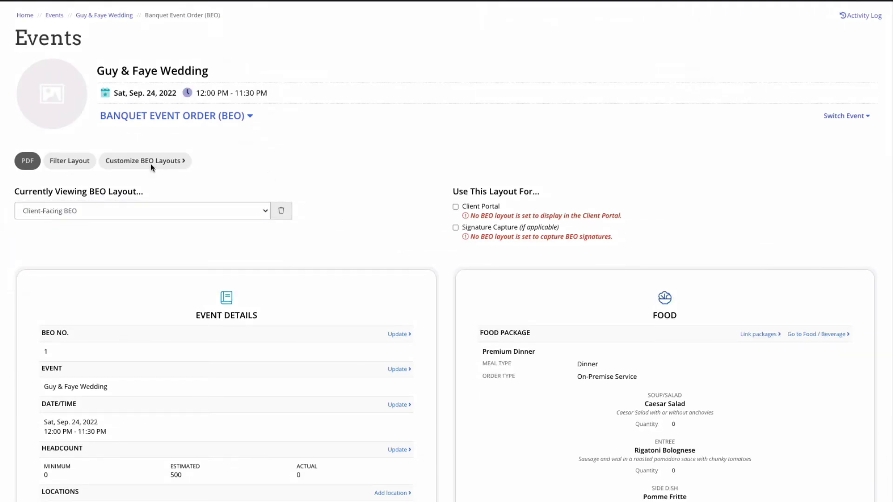
click(70, 161)
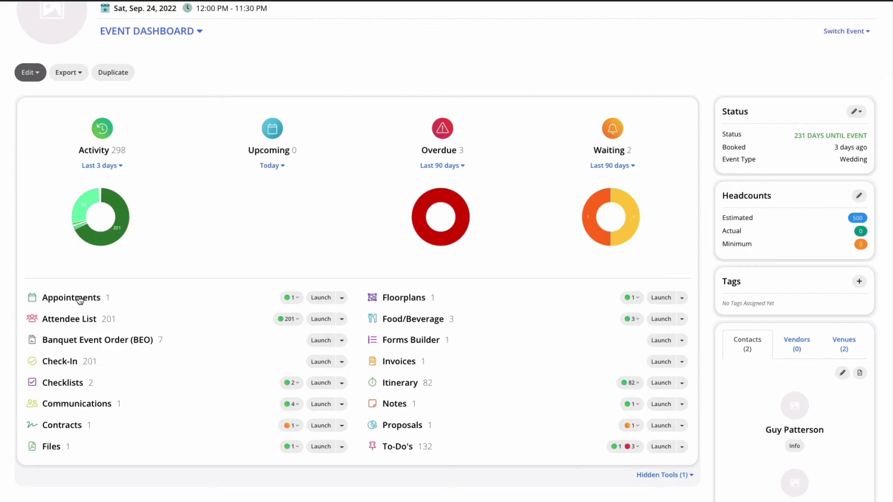
Step: Add a 'Phone call' appointment dated February 5 to the wedding's calendar
click(72, 297)
click(49, 161)
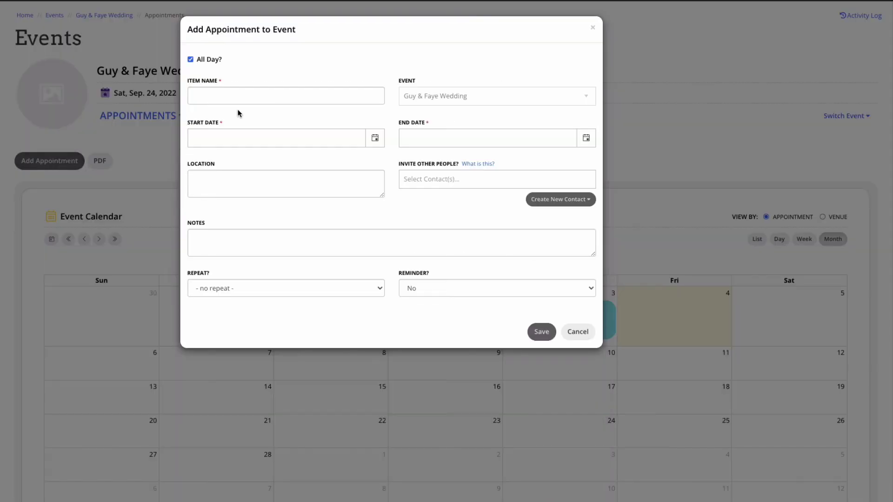
click(267, 98)
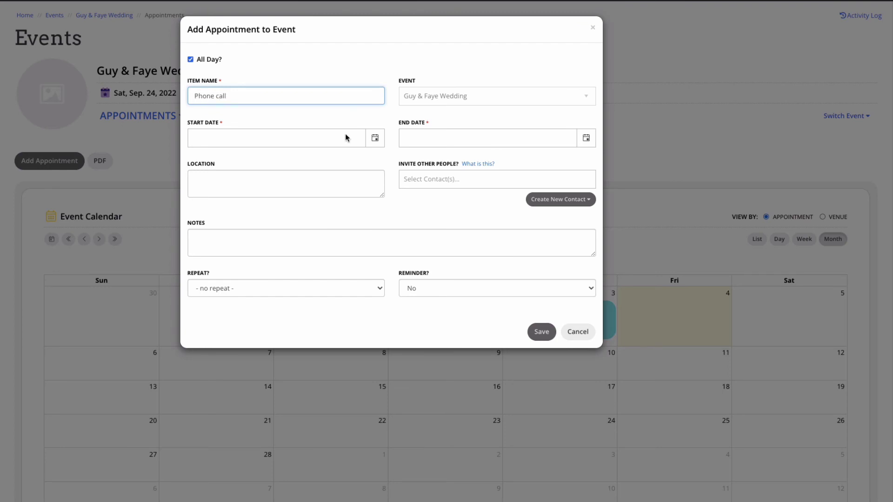
click(374, 138)
click(347, 208)
click(542, 332)
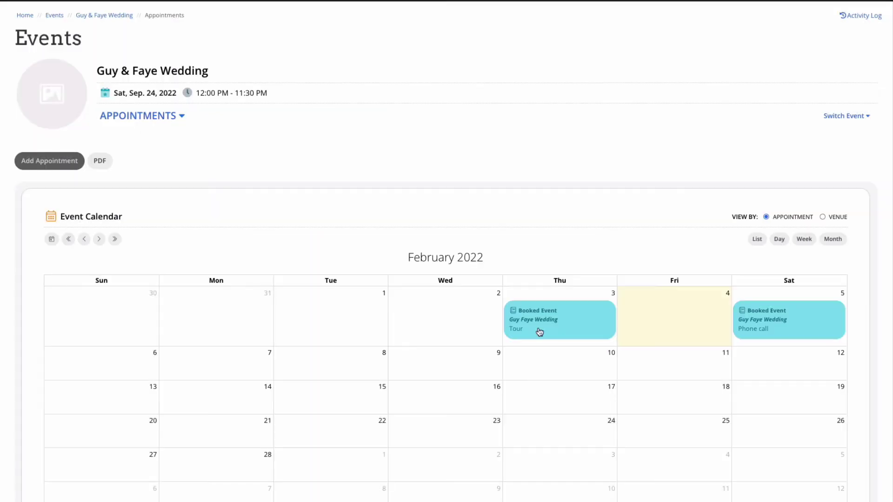
Step: In the wedding's attendee list, change one attendee's meal from Chicken to Vegetarian
click(96, 20)
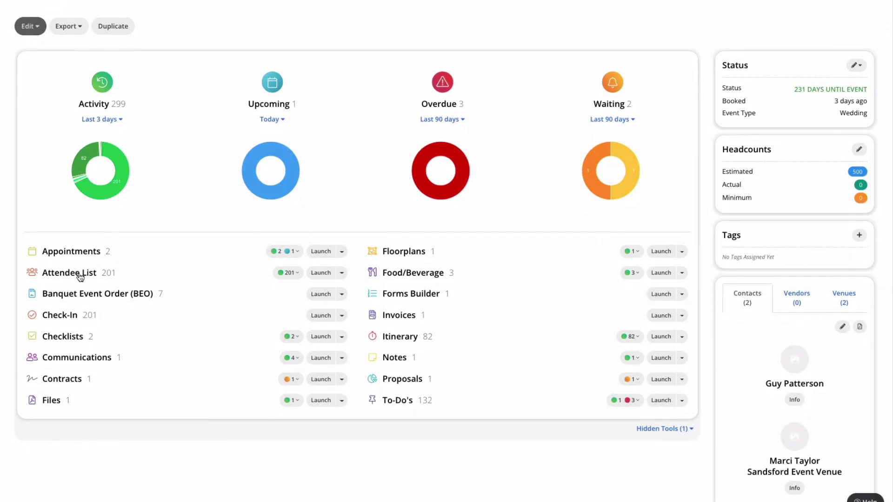
click(69, 273)
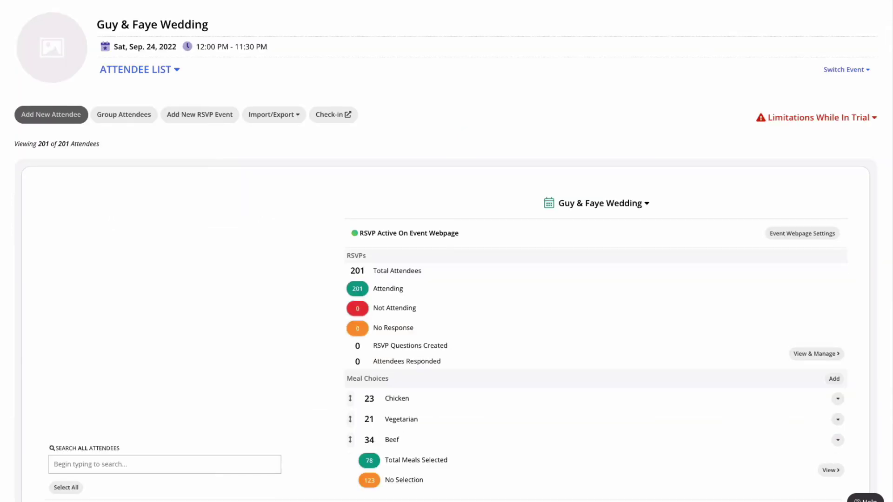
scroll(215, 332, down, 5)
click(456, 187)
click(408, 344)
scroll(516, 107, up, 2)
scroll(517, 109, up, 4)
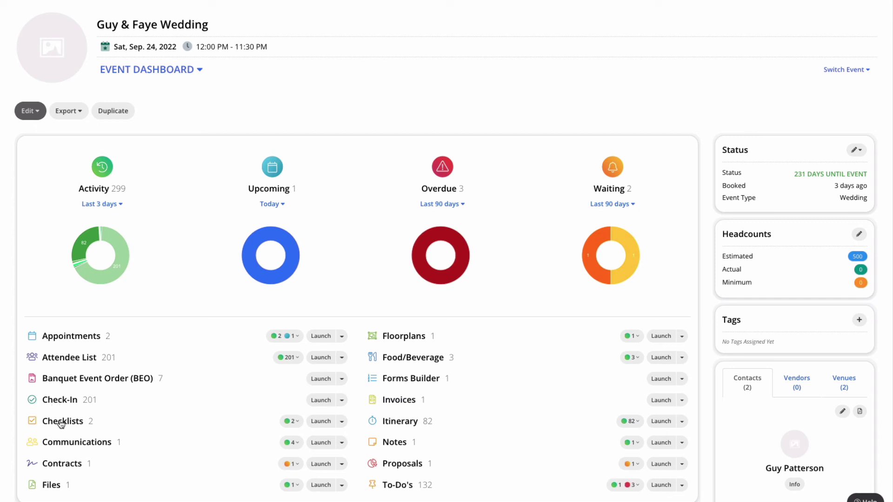
click(61, 422)
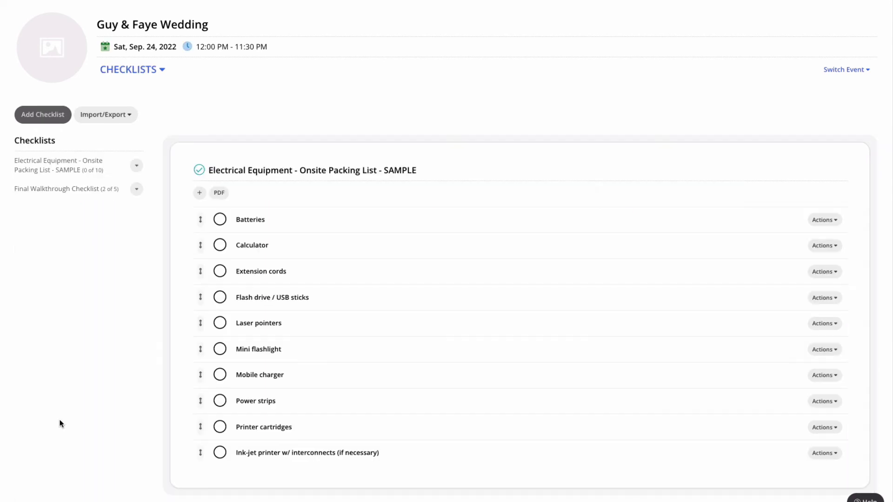
click(86, 193)
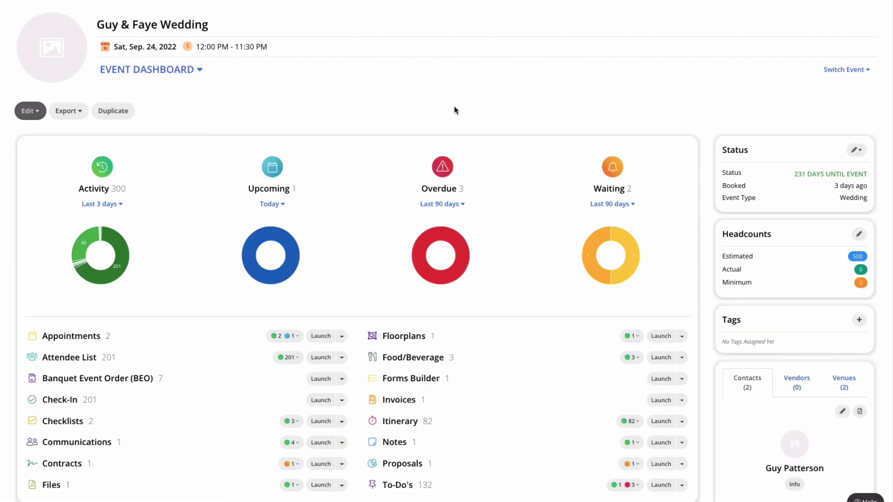
click(51, 485)
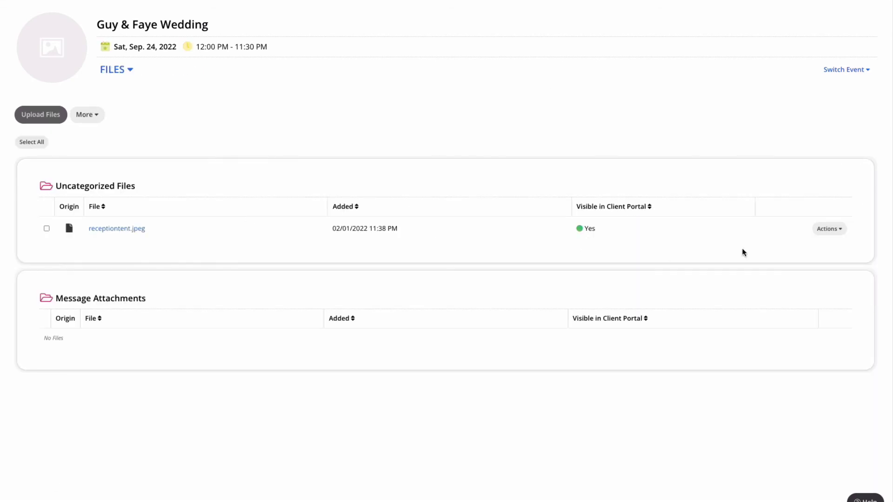
click(38, 115)
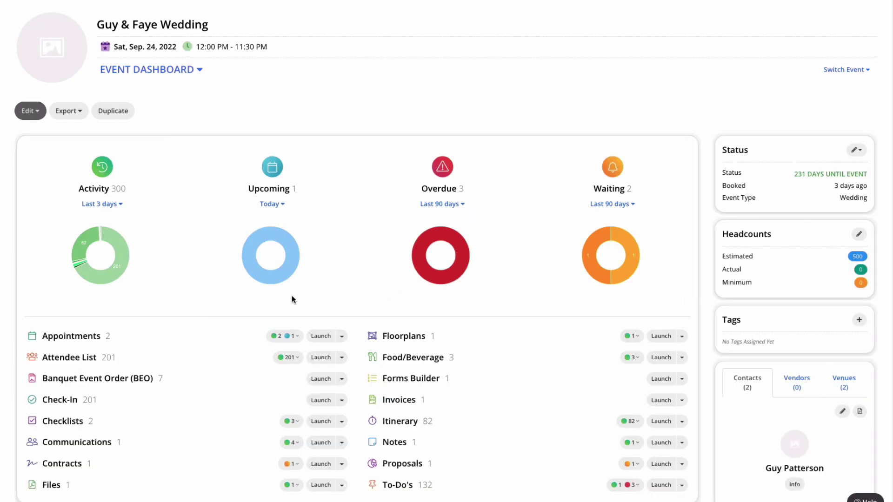
scroll(282, 312, down, 2)
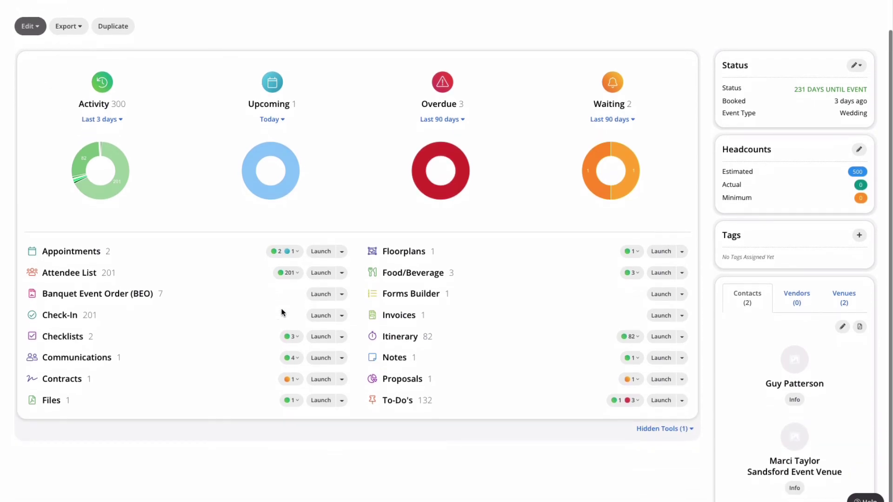
Step: Place a lounge sofa near the top wall of the Ballroom Banquet Setup floorplan and save
click(417, 251)
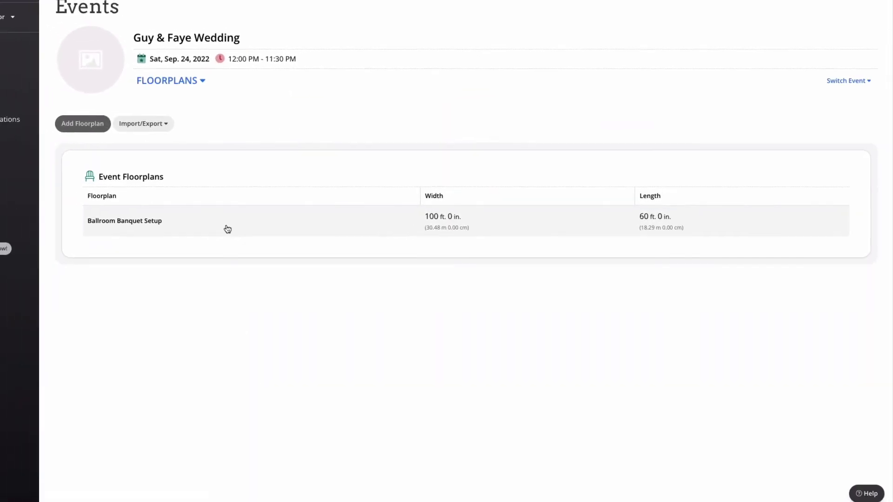
click(222, 218)
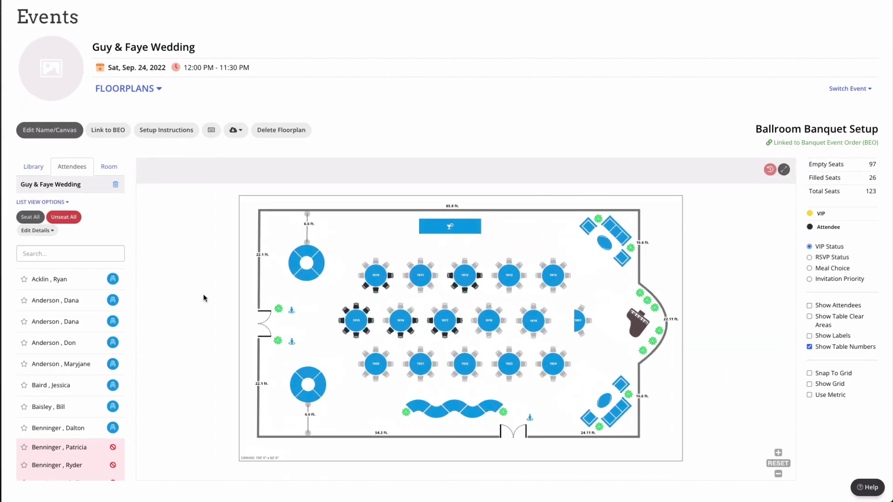
click(32, 168)
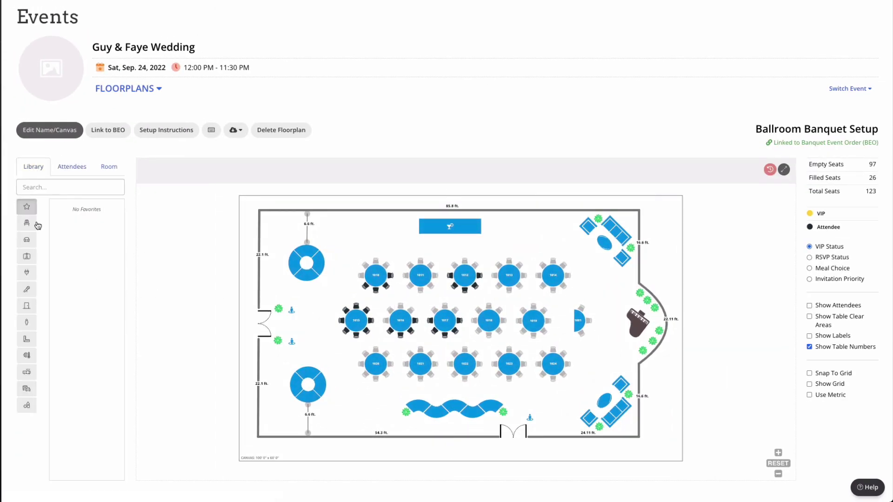
click(28, 239)
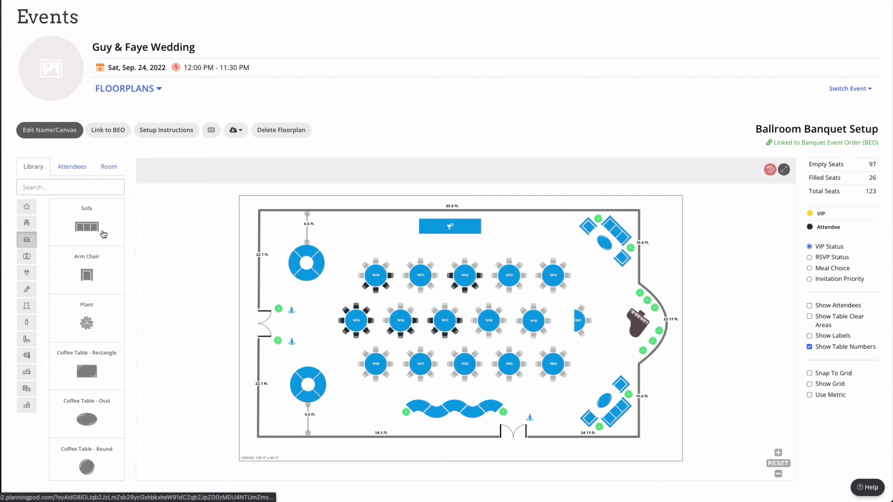
drag(363, 250, 374, 238)
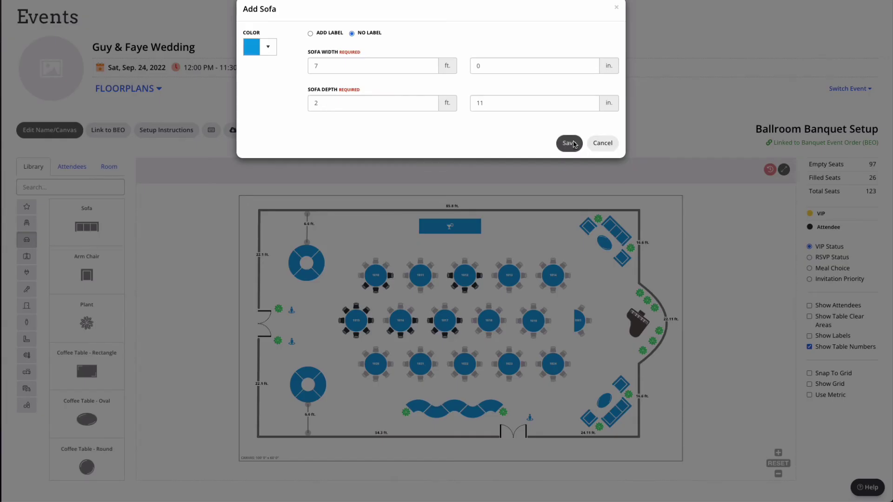
click(566, 143)
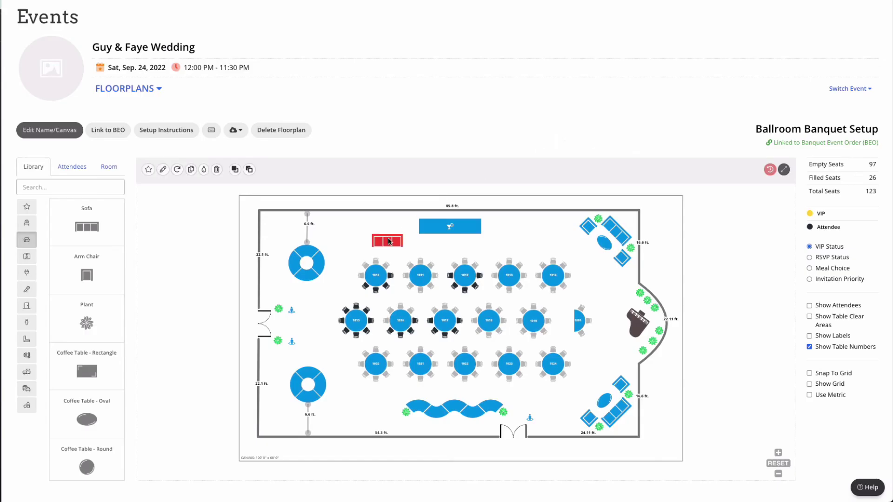
Step: Seat one attendee manually, auto-seat everyone else, and colour seats by meal choice
click(74, 167)
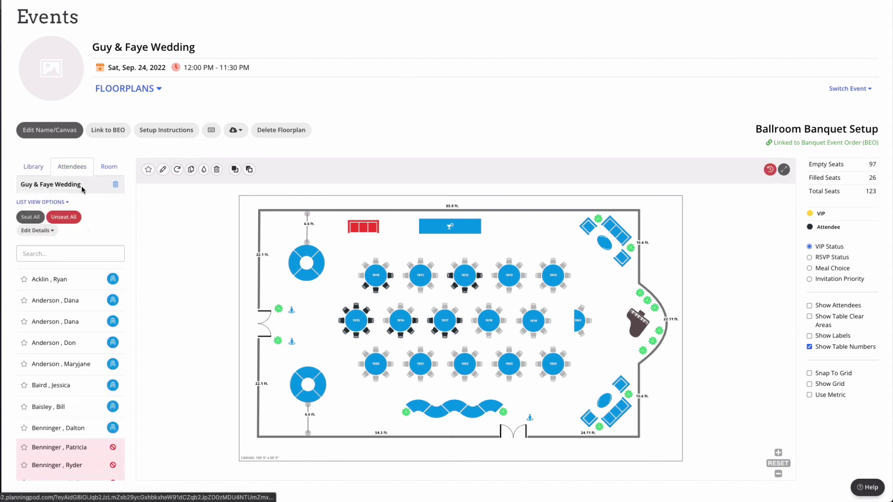
drag(70, 450, 412, 374)
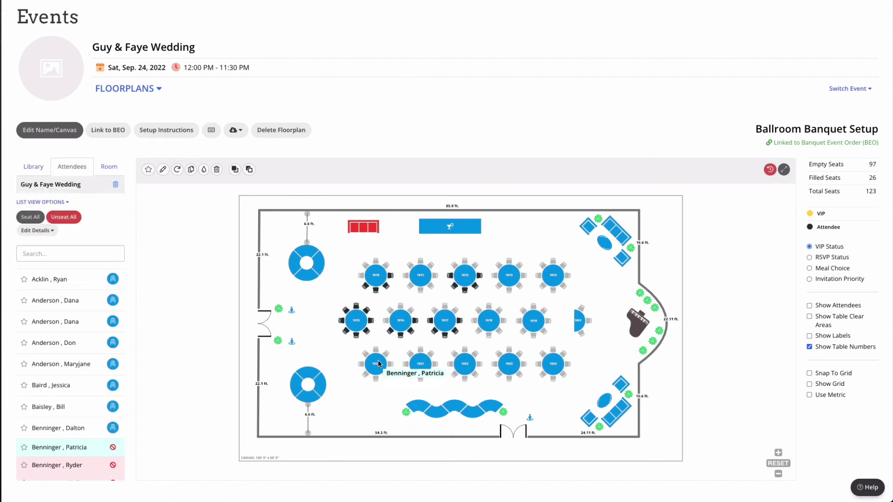
click(32, 217)
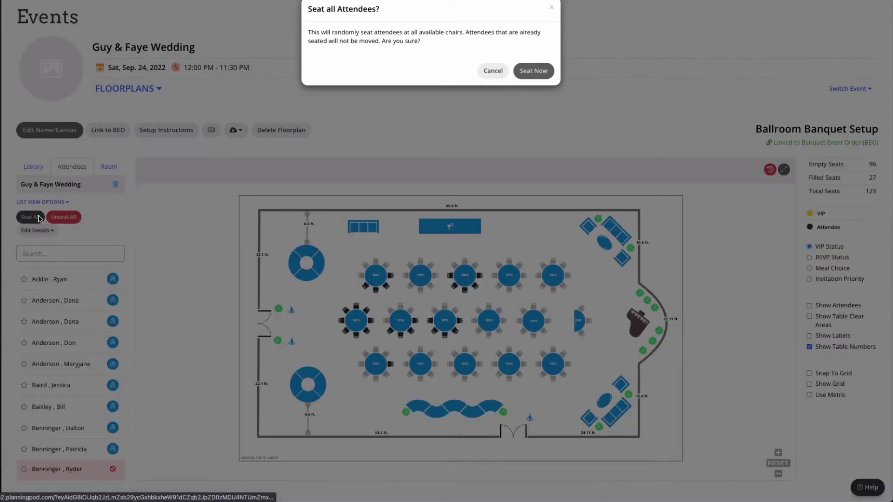
click(526, 75)
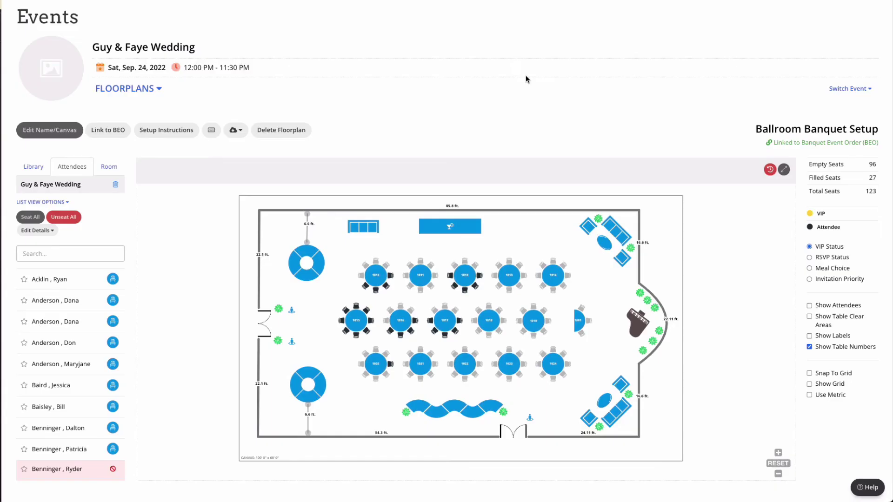
click(809, 268)
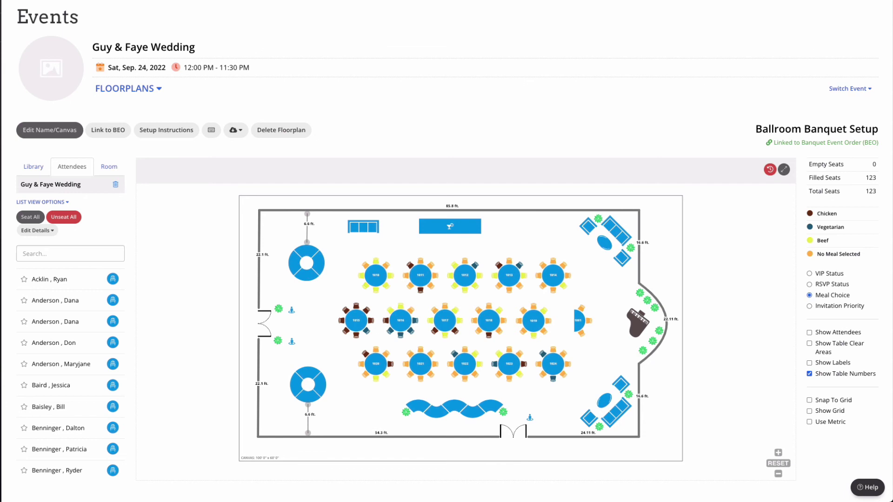
Step: Email a Pre-Event Planning Questionnaire response request to Sandra Dee
click(104, 3)
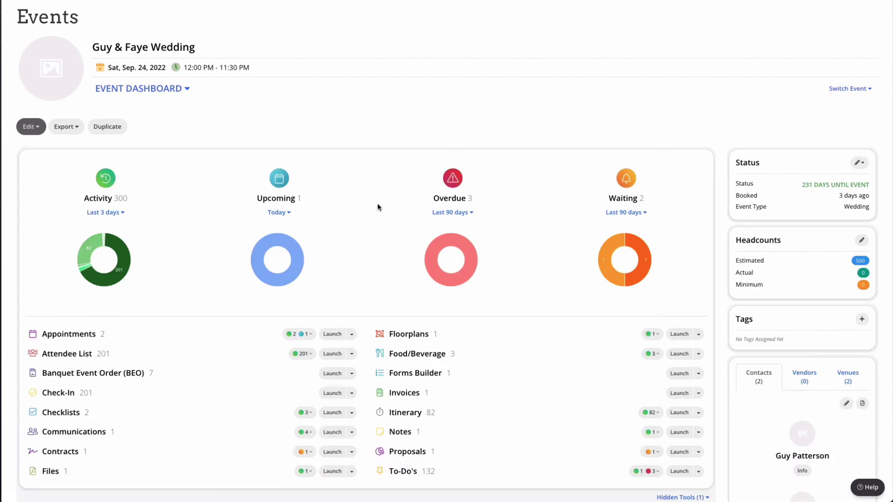
click(426, 374)
click(277, 224)
scroll(406, 321, down, 2)
scroll(406, 321, down, 1)
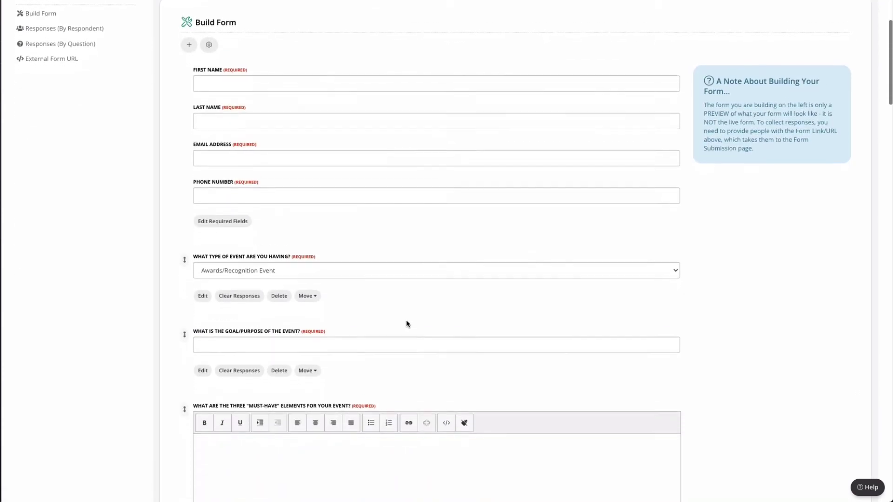
scroll(406, 321, up, 5)
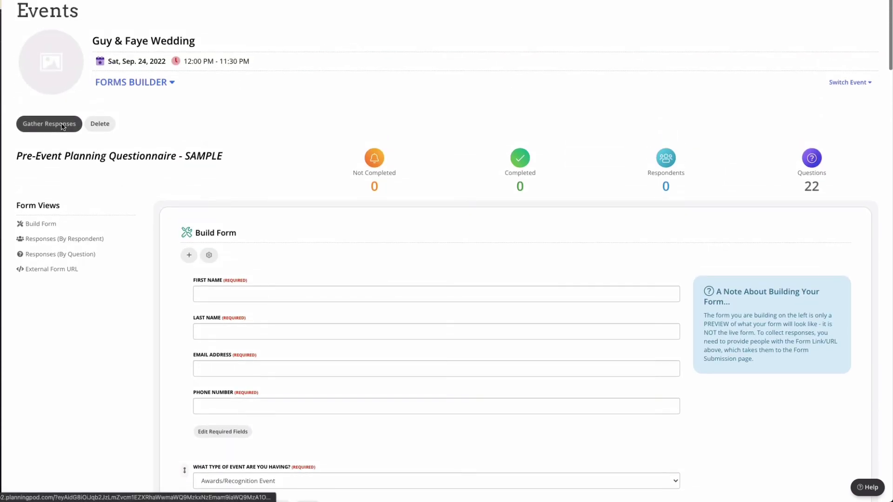
click(48, 124)
click(321, 91)
click(320, 124)
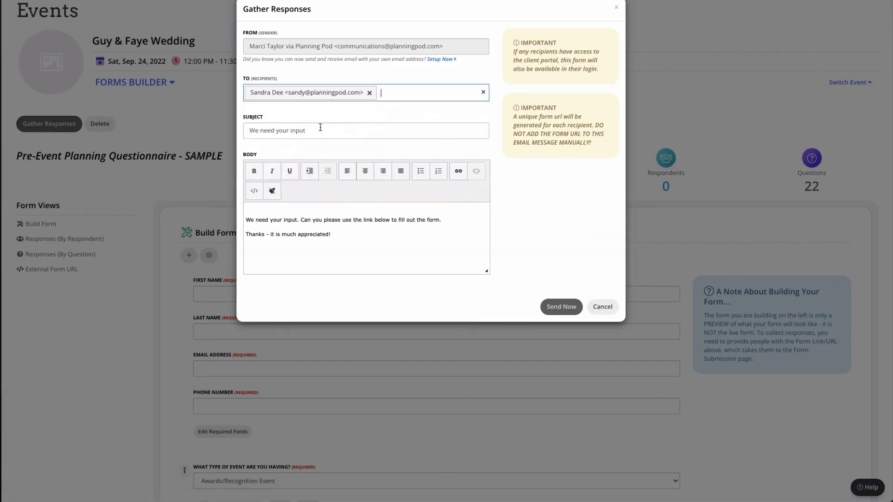
click(561, 307)
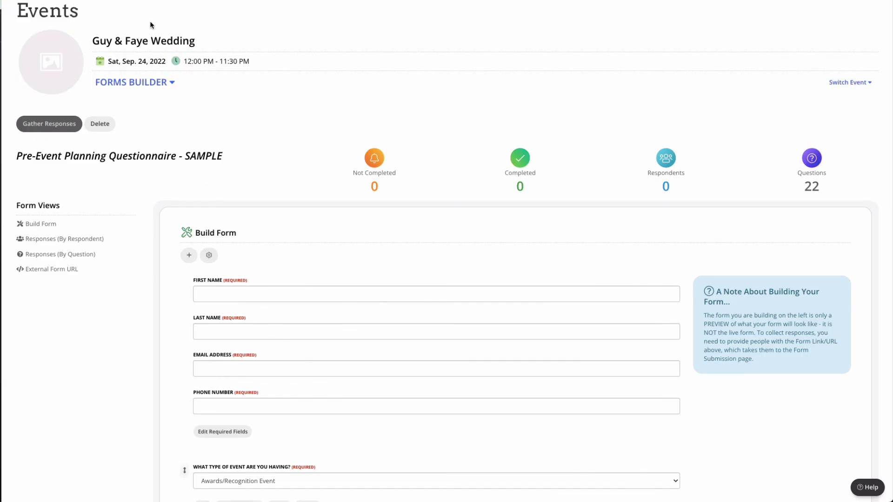
Step: Open the Event Notes entry from the dashboard's Notes, then return to the dashboard
click(167, 40)
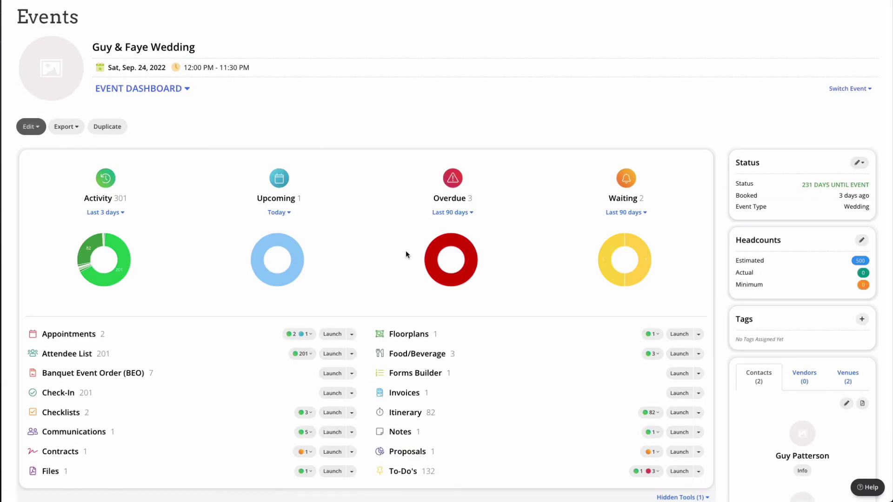
scroll(406, 255, down, 2)
click(408, 357)
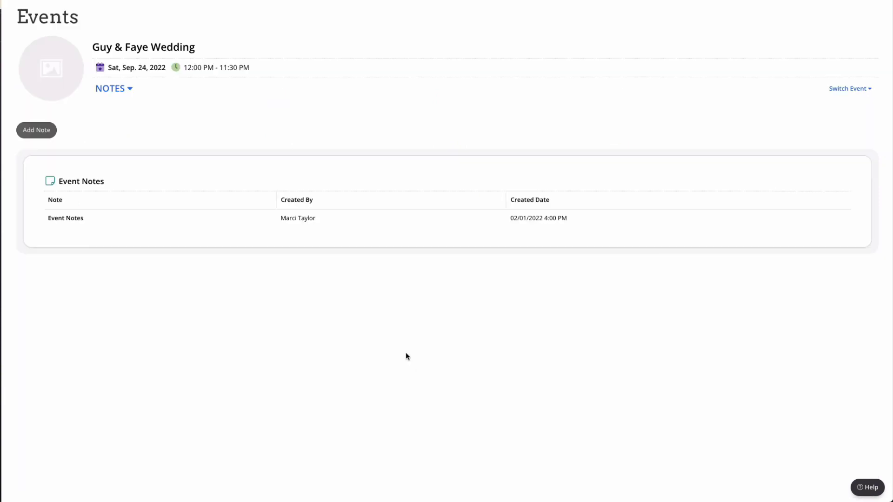
click(197, 218)
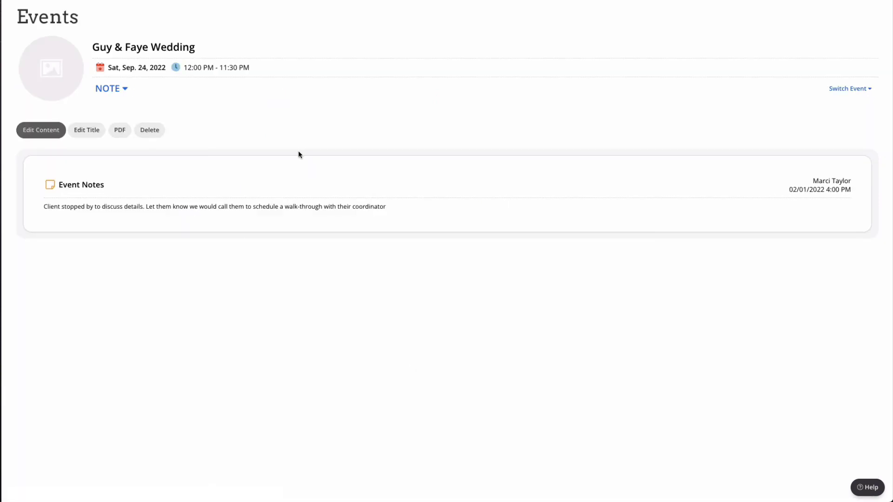
click(109, 2)
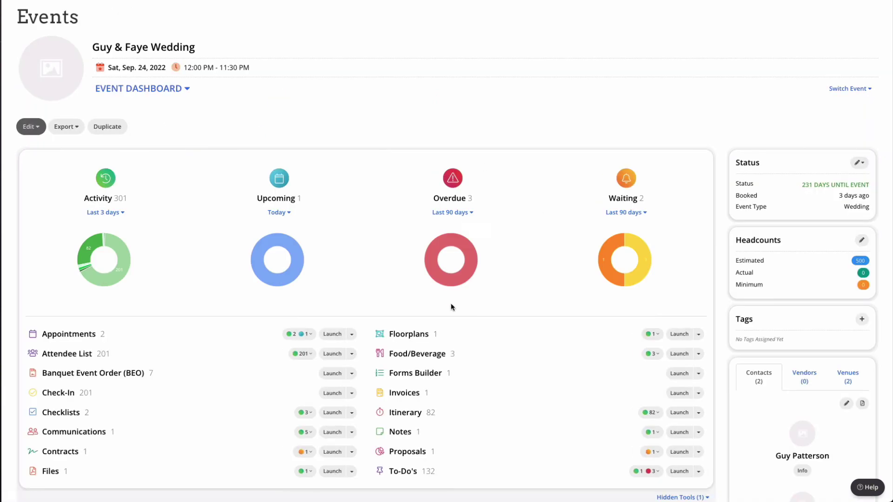
scroll(452, 303, down, 2)
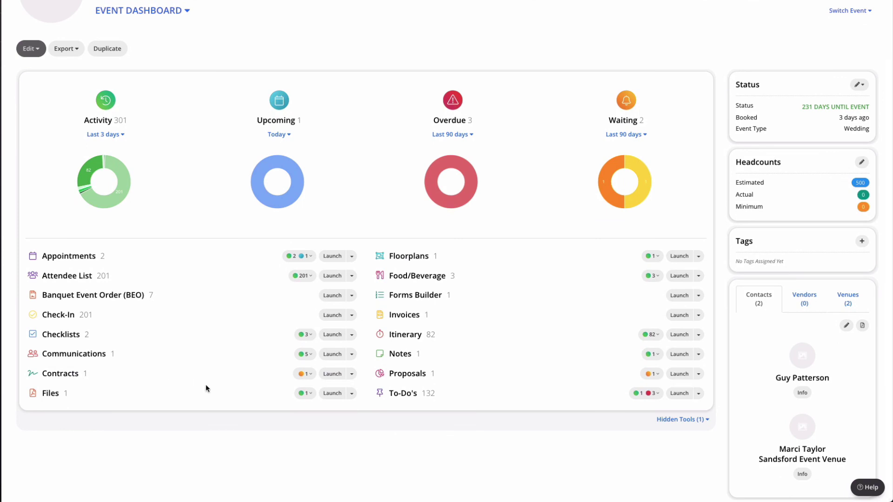
Step: Filter to-dos to All Incomplete, then mark the wedding budget task complete
click(403, 394)
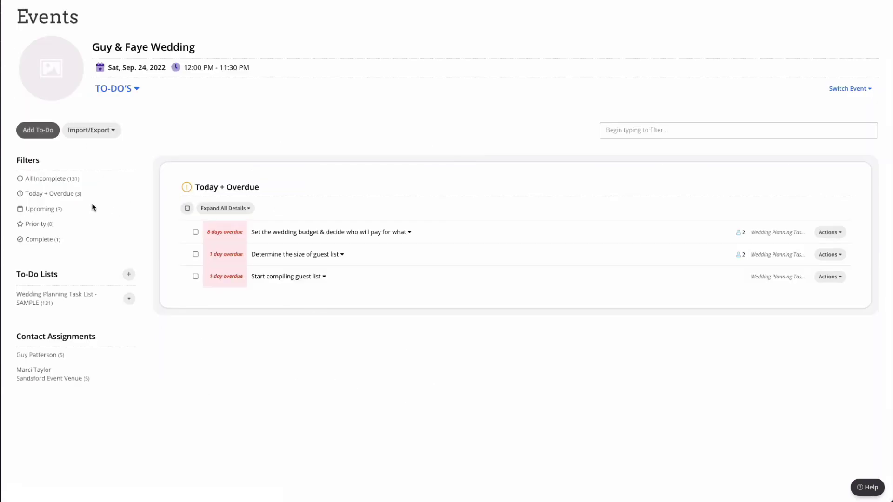
click(56, 182)
scroll(339, 280, down, 1)
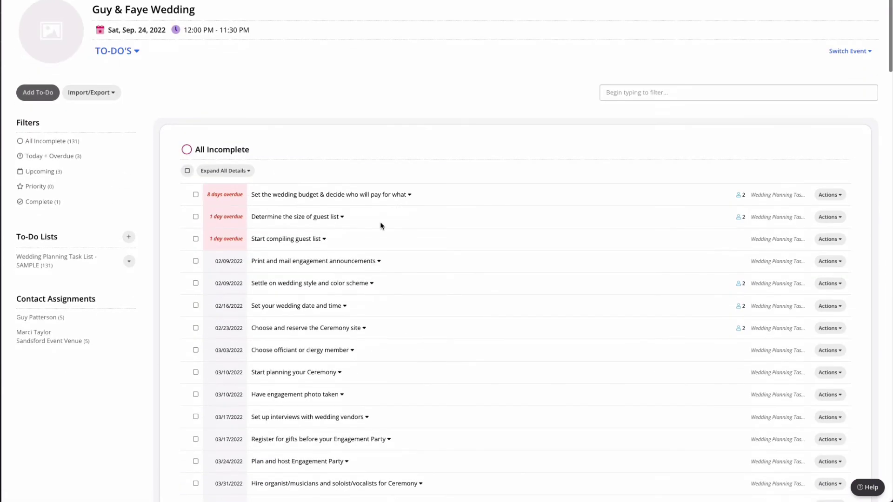
click(409, 194)
click(196, 252)
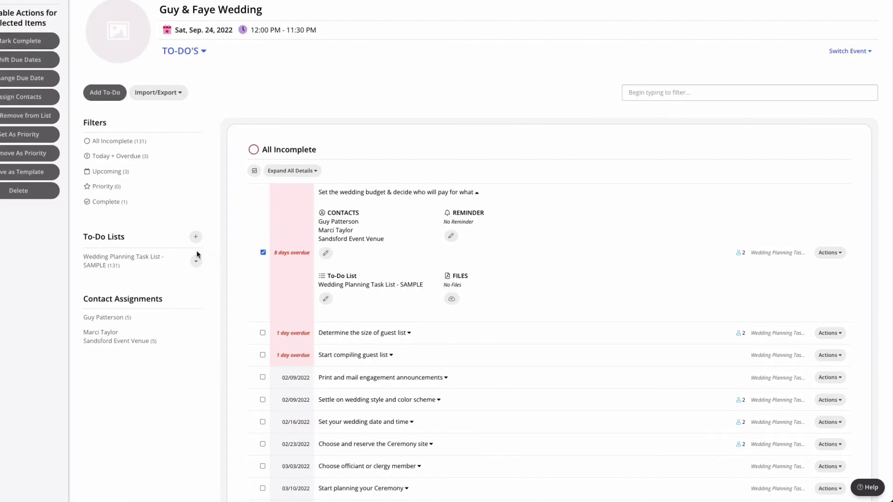
click(21, 40)
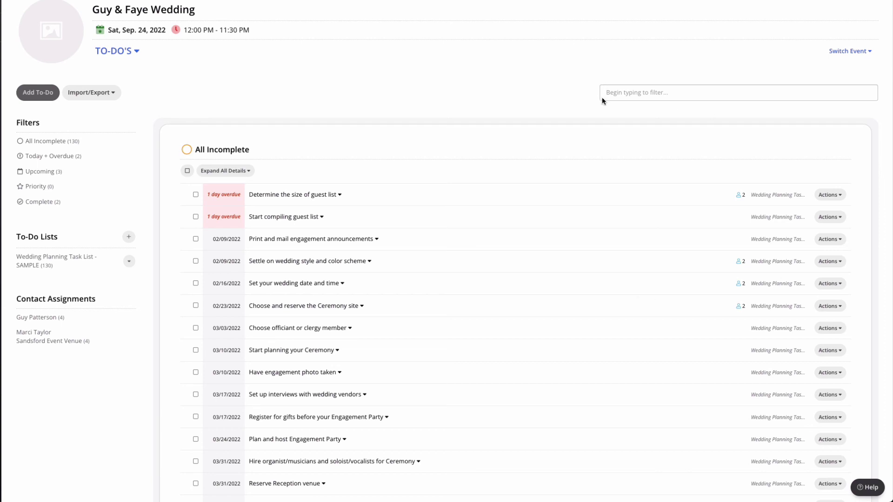
scroll(142, 65, up, 1)
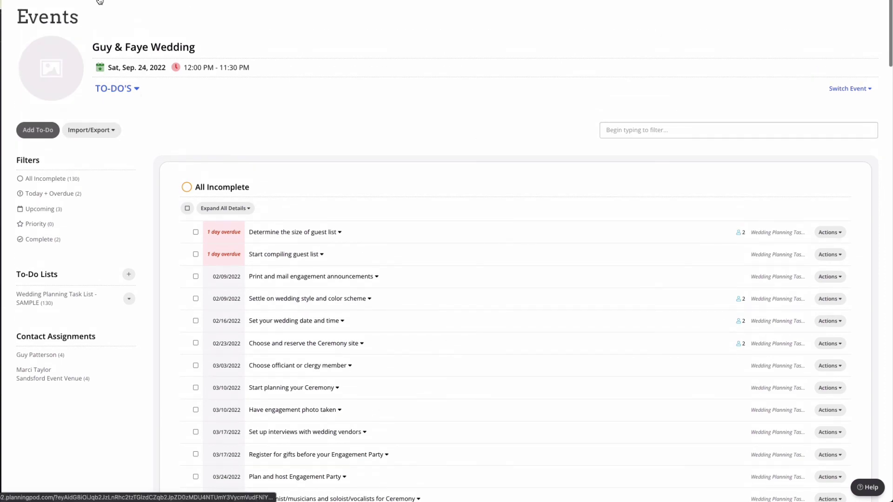
Step: Open the itinerary, expand Bride's Hair, then filter by one contact and the Officiant category
click(100, 1)
scroll(389, 247, down, 1)
scroll(389, 247, down, 1)
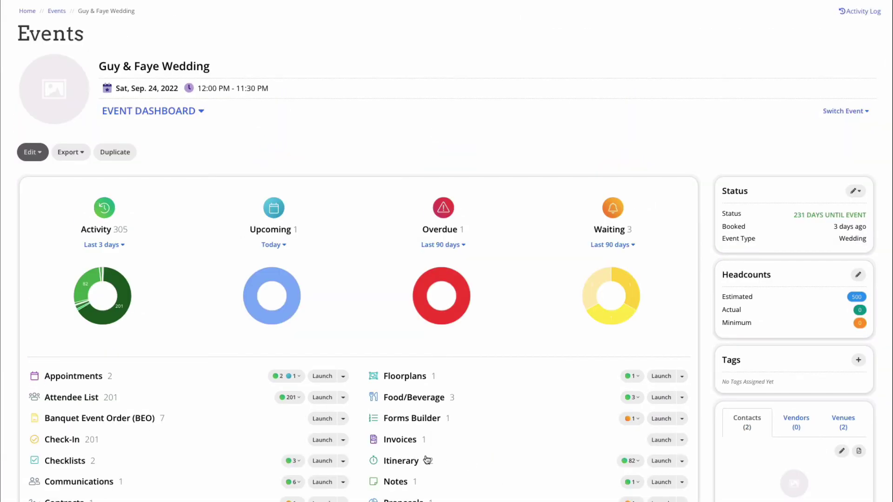
click(402, 461)
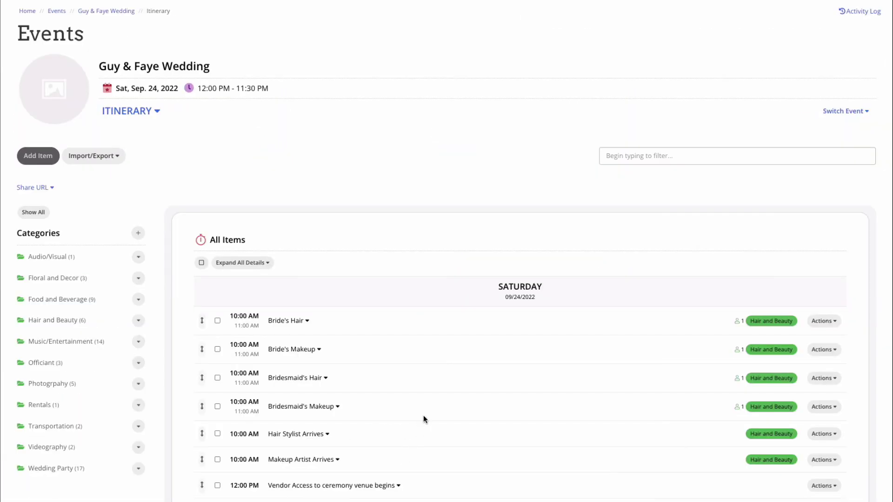
scroll(423, 416, down, 1)
scroll(423, 417, down, 2)
scroll(423, 417, down, 2)
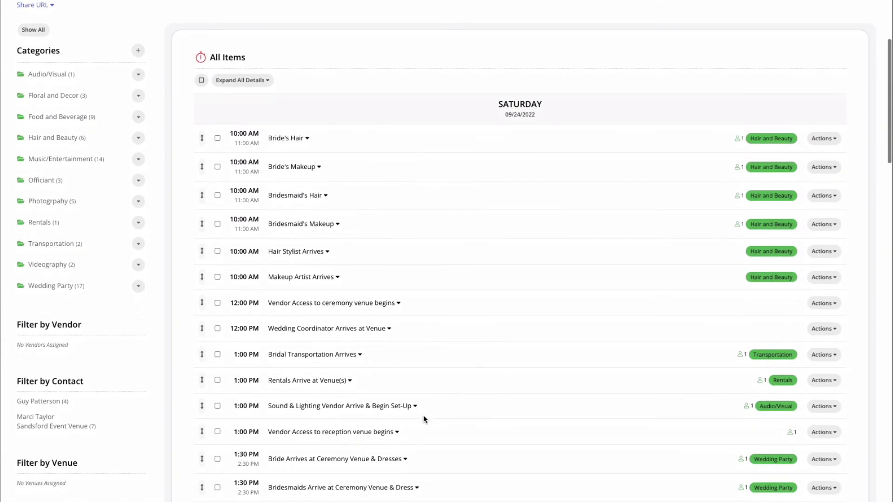
scroll(424, 416, down, 1)
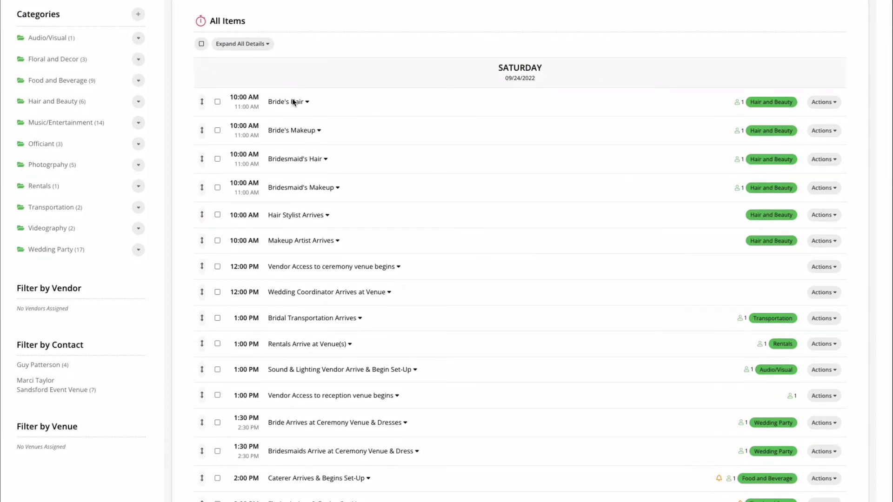
click(292, 103)
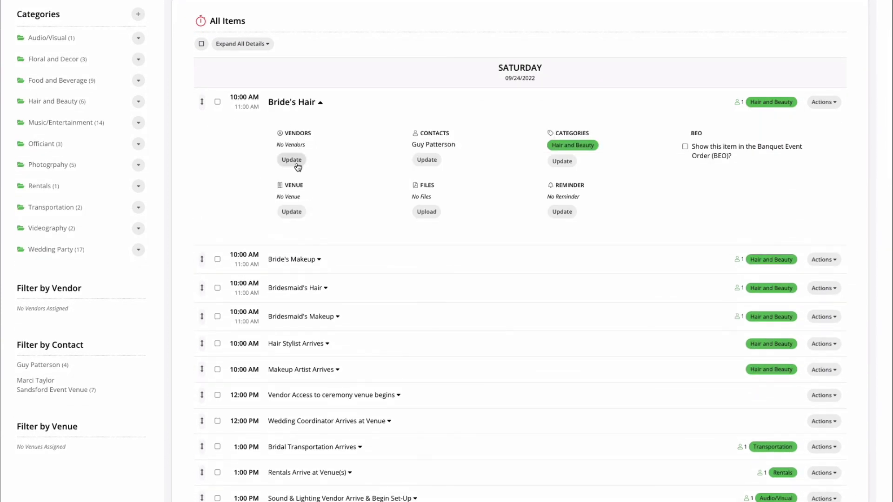
click(50, 365)
scroll(59, 396, down, 2)
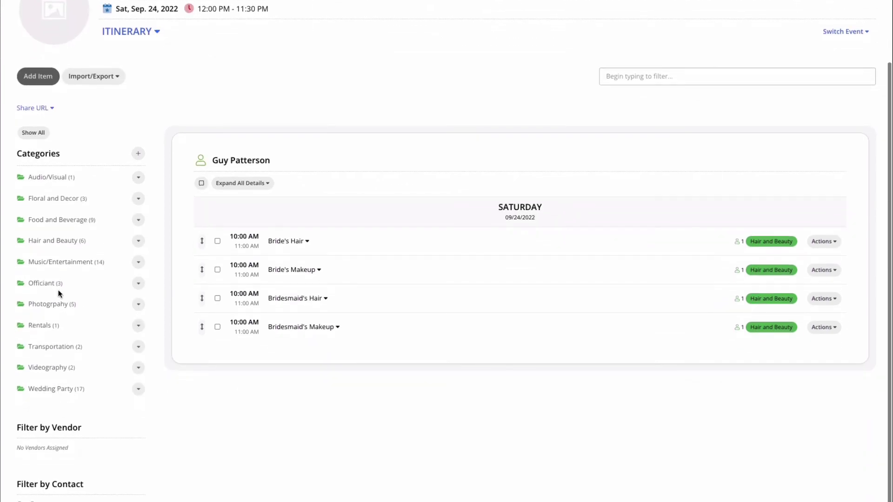
click(44, 286)
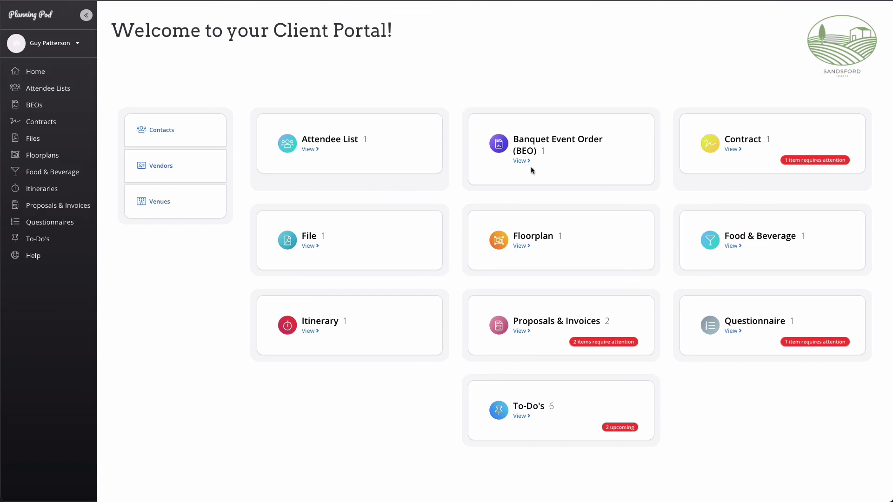
Step: View the portal's contacts, the wedding's attendee list and BEO, then Contracts and Files
click(162, 133)
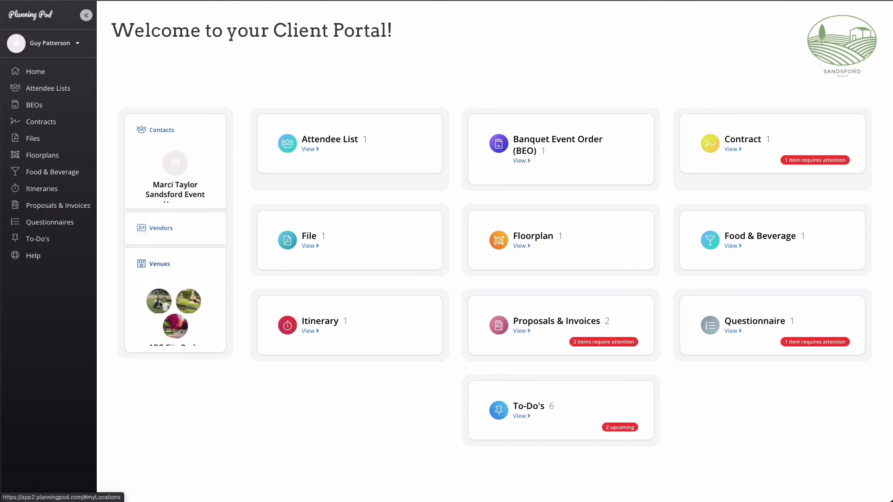
click(61, 89)
click(209, 138)
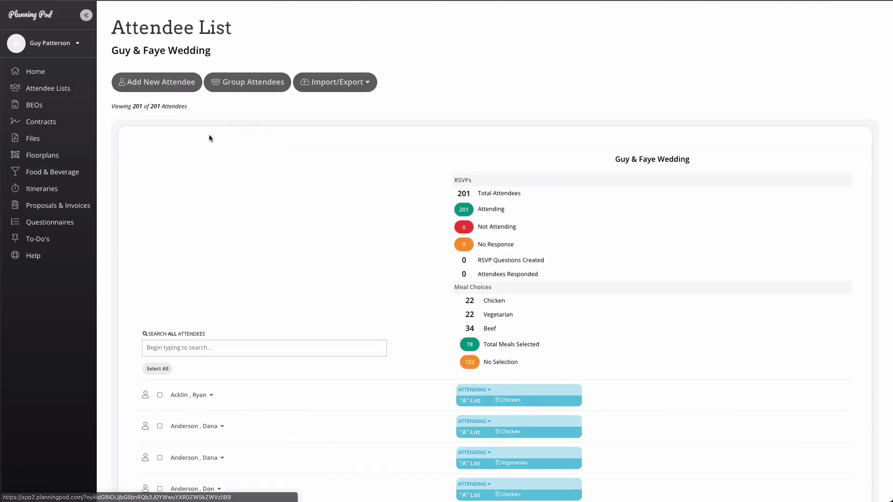
scroll(230, 187, down, 5)
click(44, 106)
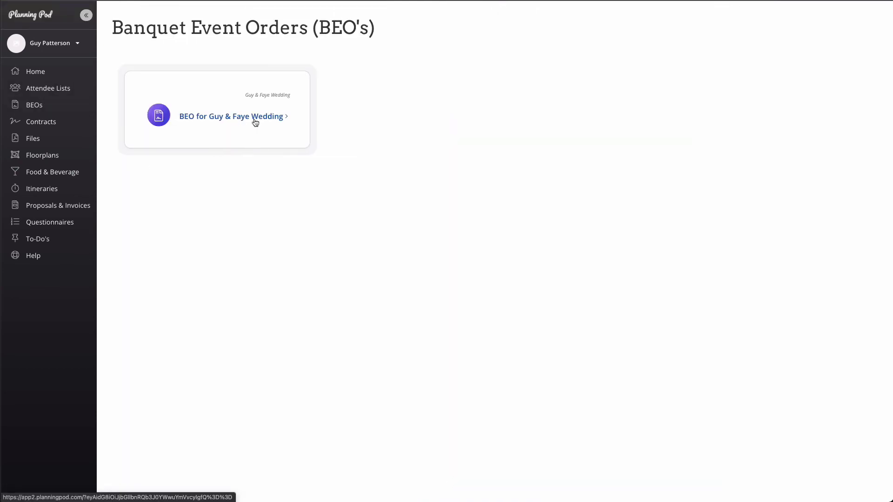
click(253, 120)
scroll(409, 351, down, 5)
scroll(408, 351, down, 10)
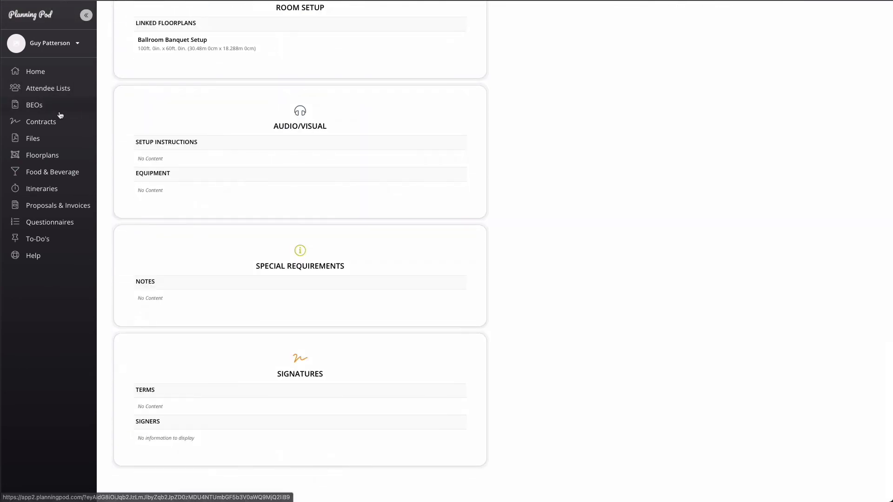
click(40, 122)
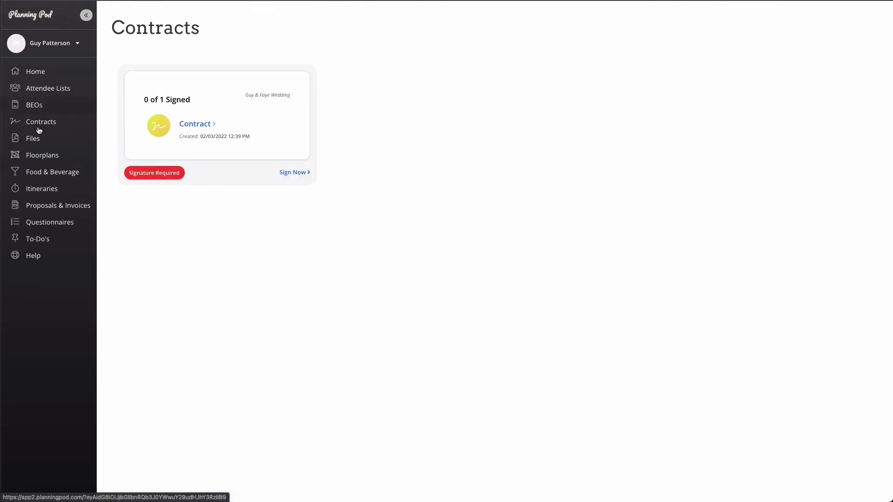
click(39, 142)
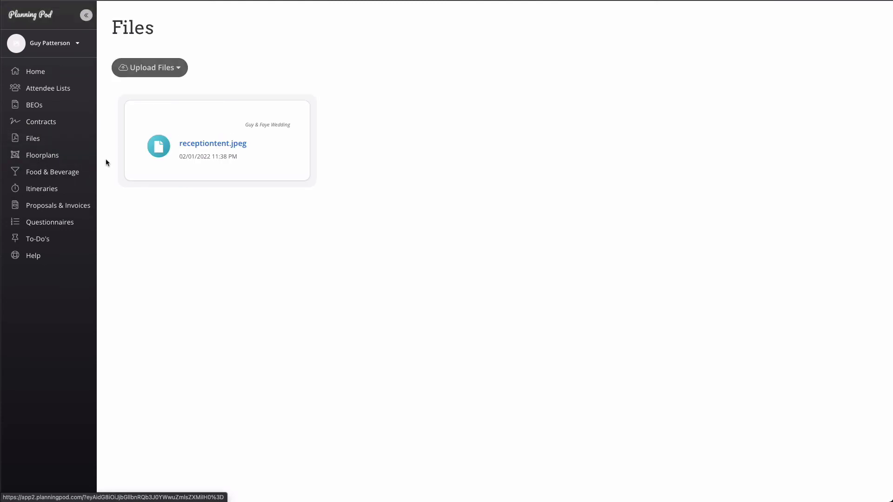
Step: View the guest list on the portal's Ballroom Banquet Setup floorplan
click(50, 157)
click(221, 120)
click(187, 110)
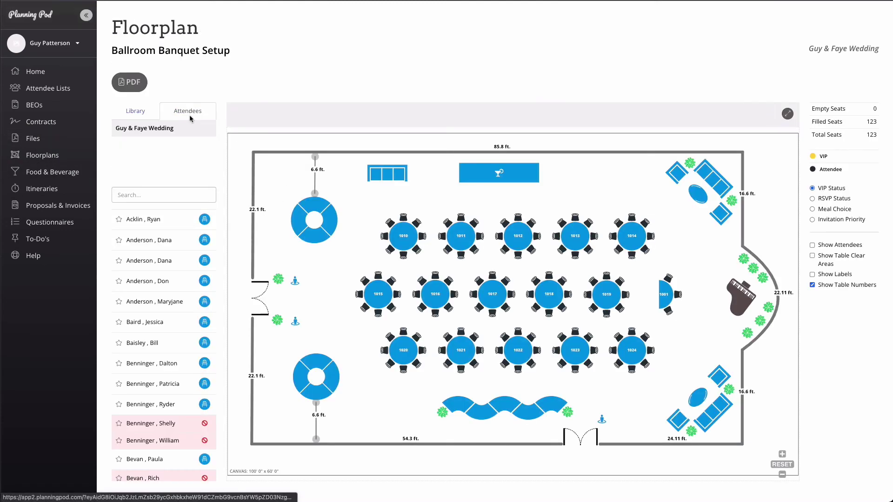
drag(160, 423, 174, 478)
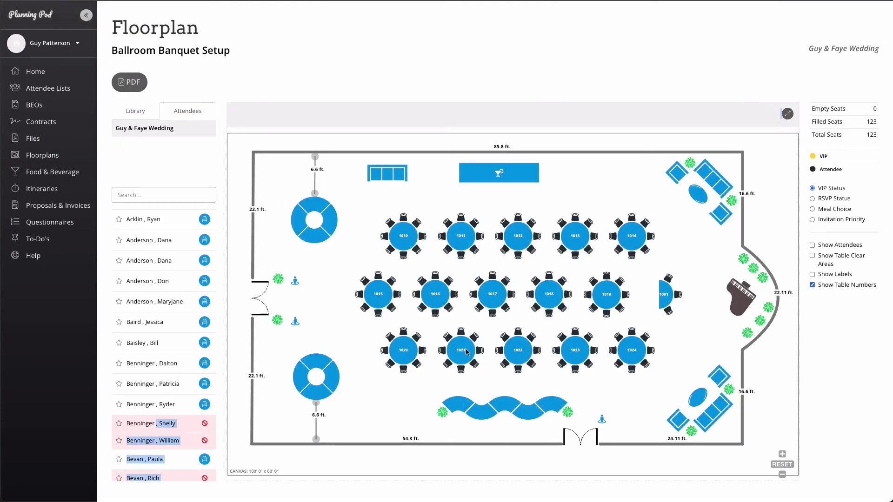
Step: View the wedding itinerary, Proposals & Invoices and Questionnaires, then mark one to-do complete
click(43, 190)
click(199, 122)
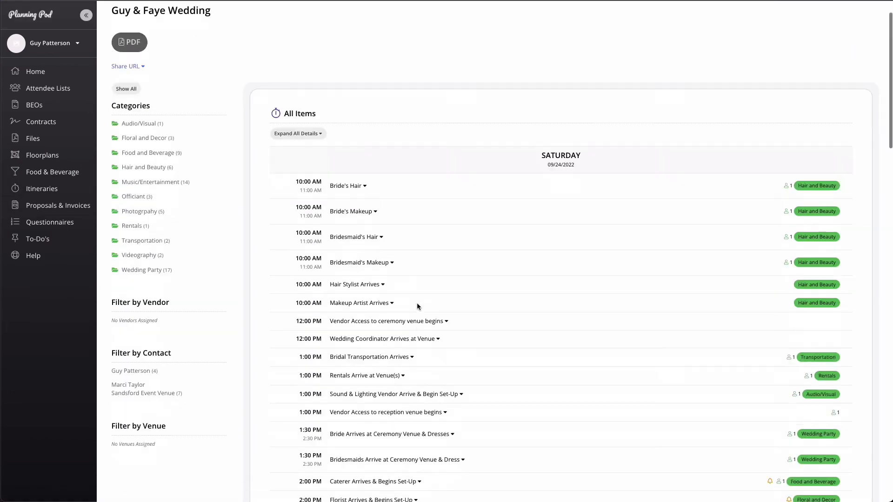
scroll(417, 302, down, 5)
scroll(417, 302, down, 2)
click(64, 207)
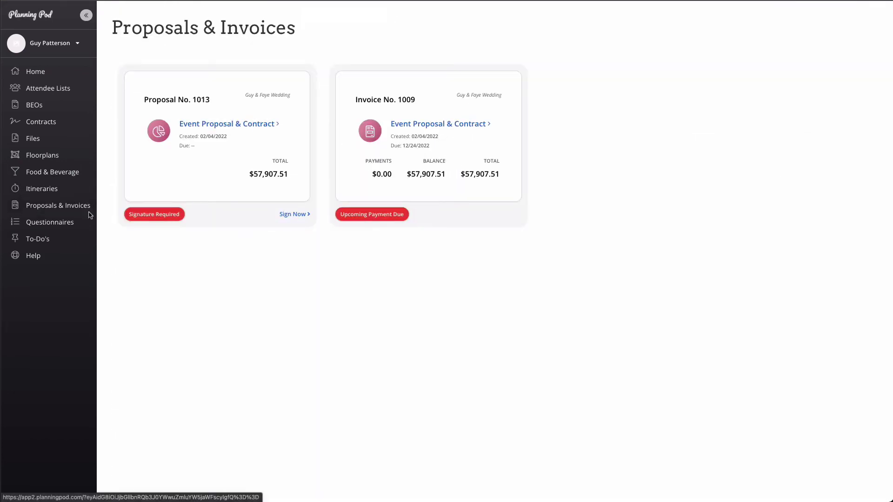
click(58, 223)
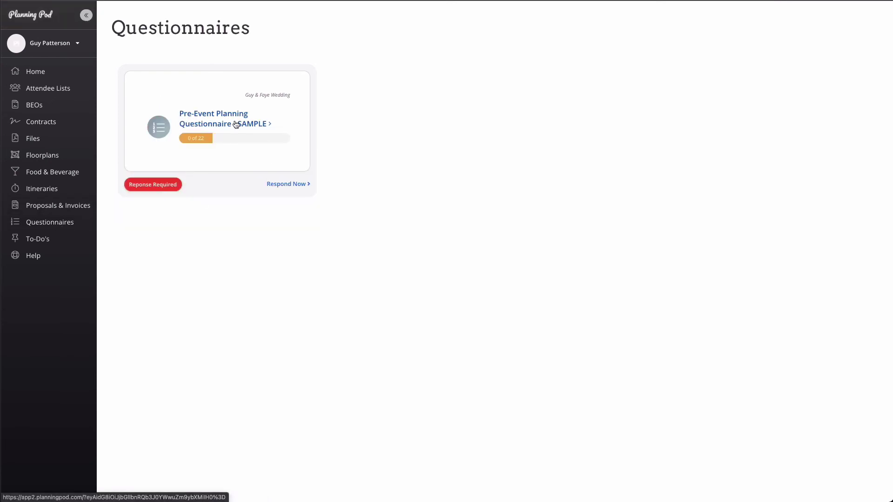
click(37, 238)
click(155, 145)
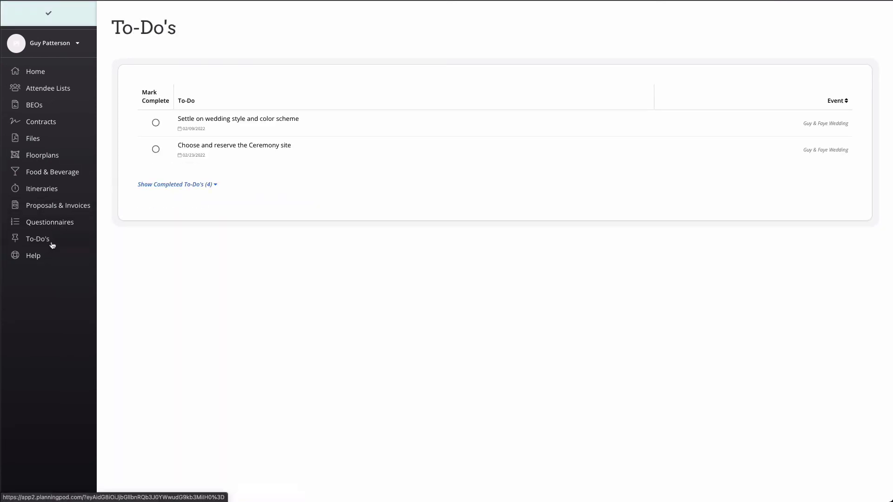